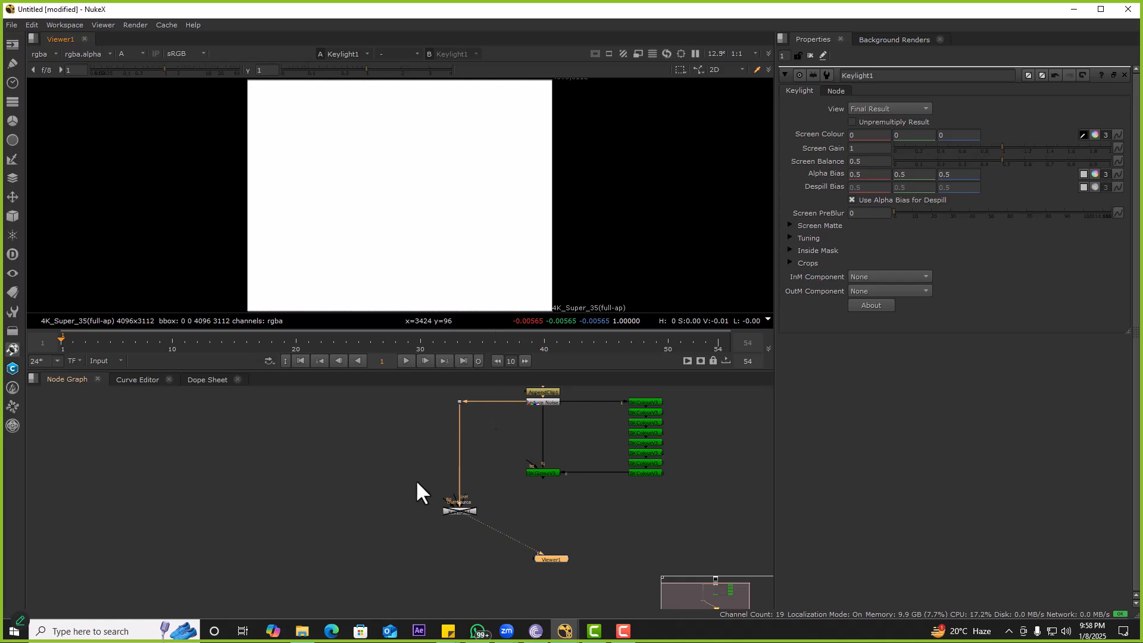
Step: Sample the blue screen behind the car's side window as Keylight1's Screen Colour and display the resulting alpha matte
key("a")
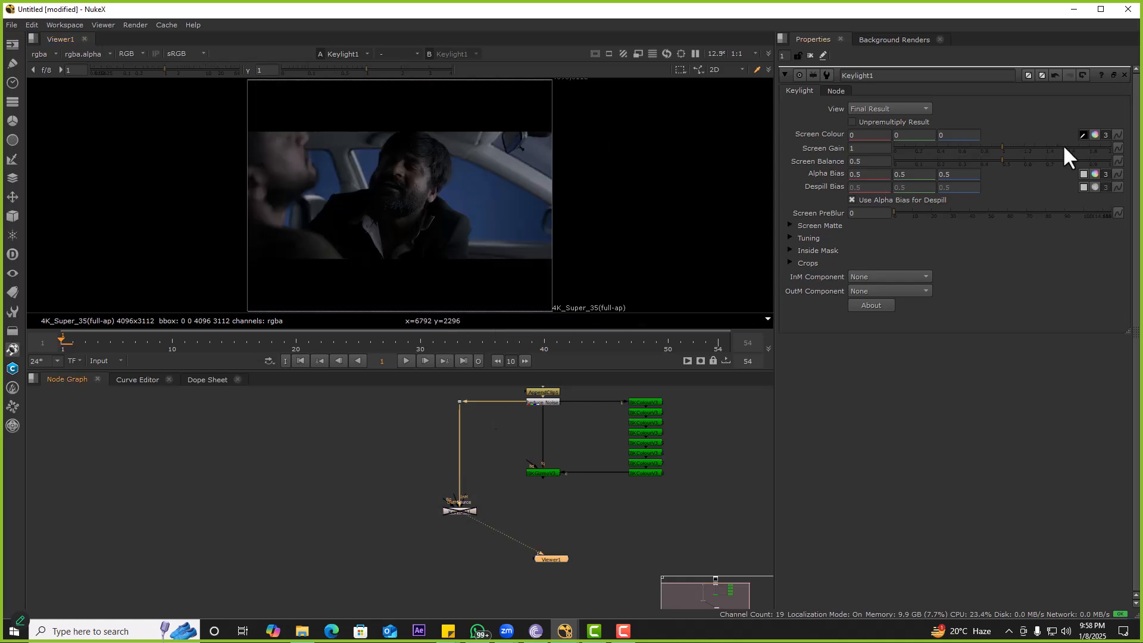
left_click_drag(459, 176, 488, 195, "ctrl+shift")
left_click_drag(405, 474, 500, 529)
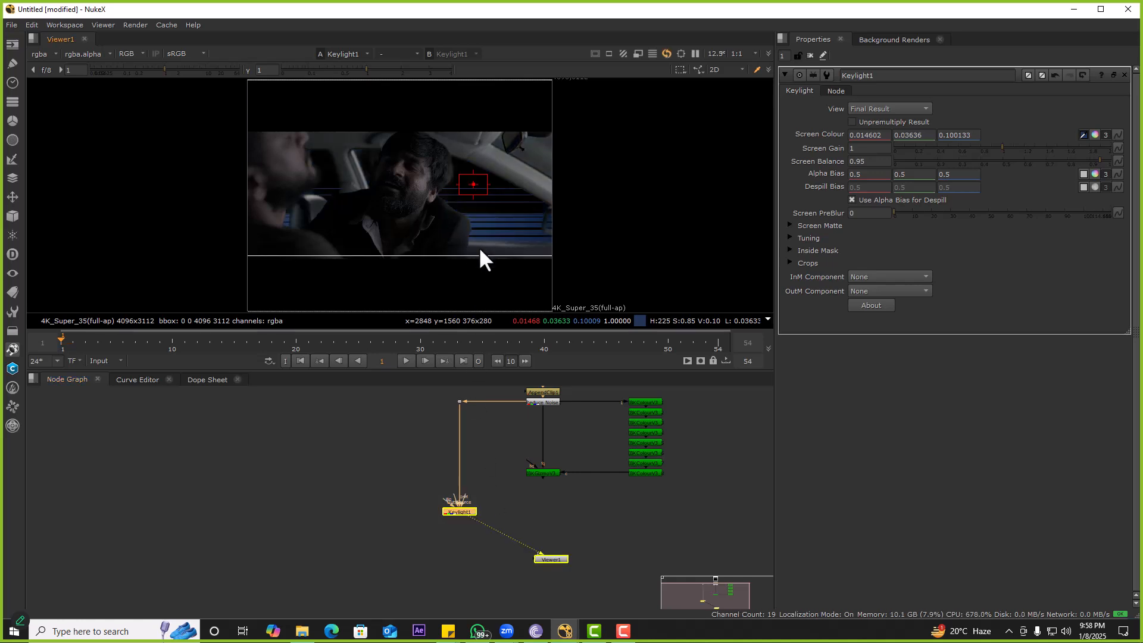
key("a")
scroll(501, 208, "up", 2)
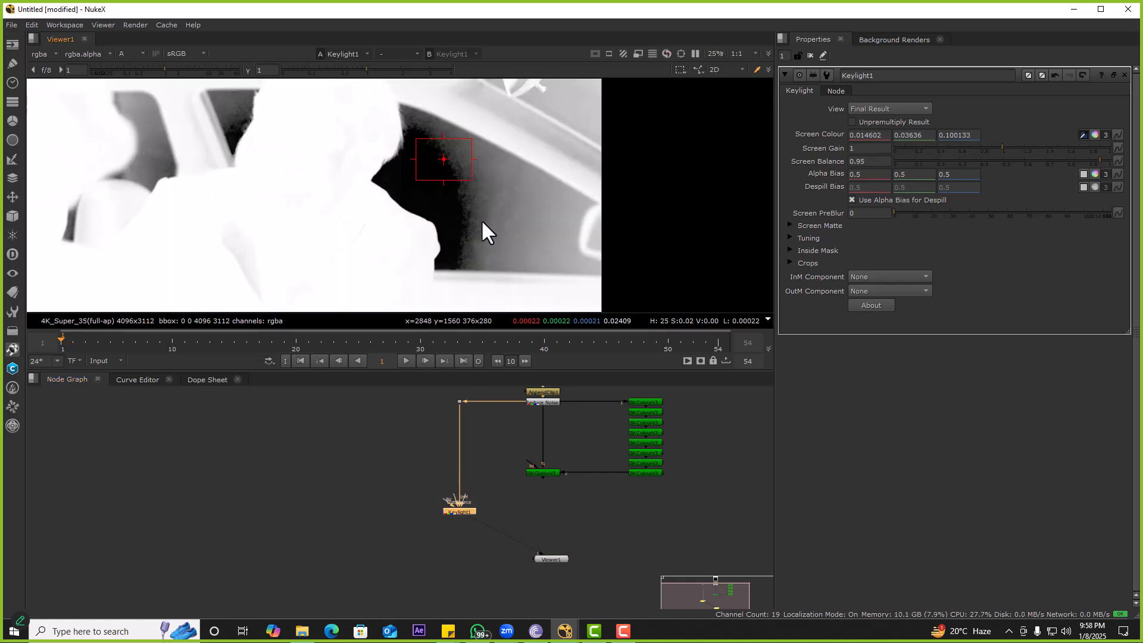
Step: Set Keylight1's Screen Gain to 1.2 and the Screen Matte's Clip Black to 0.3
left_click(866, 148)
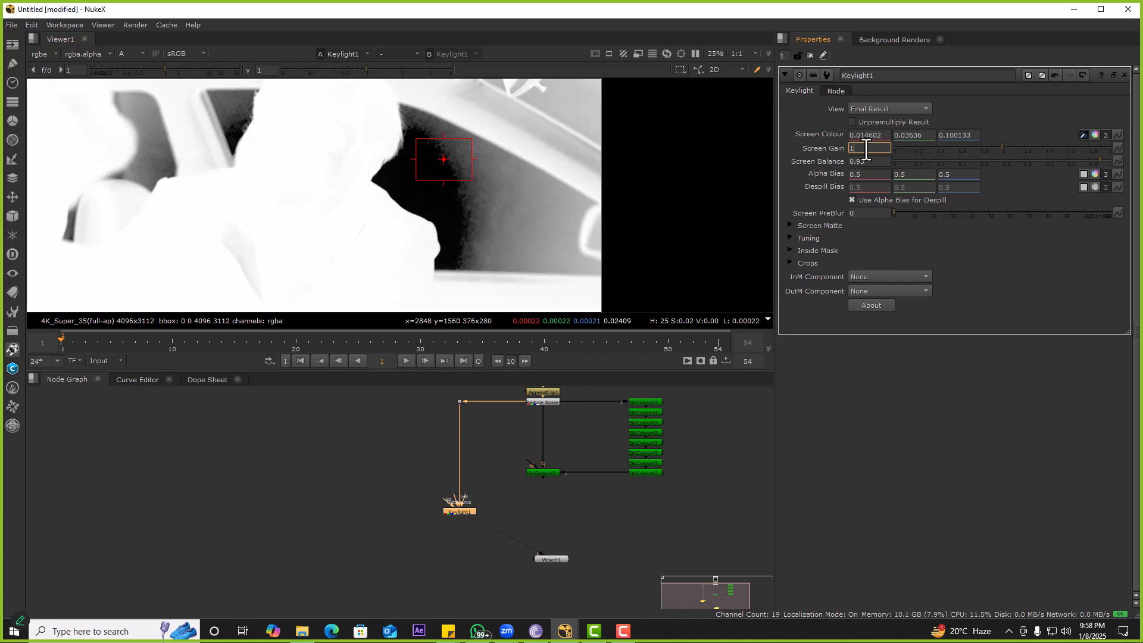
type(".2")
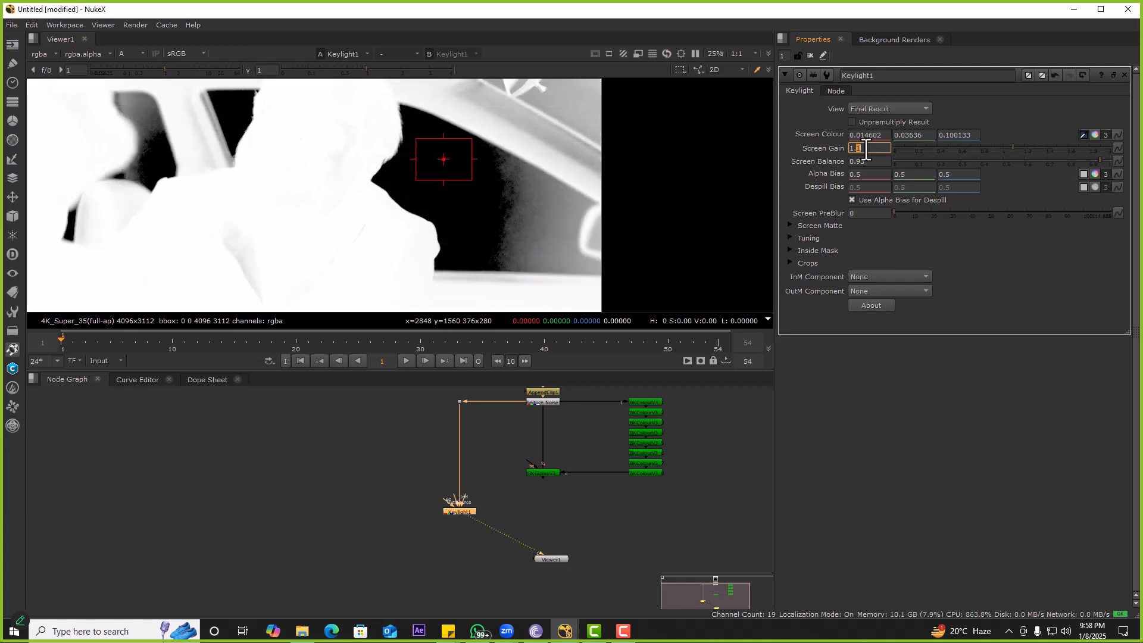
left_click(795, 227)
left_click(900, 239)
type(".1")
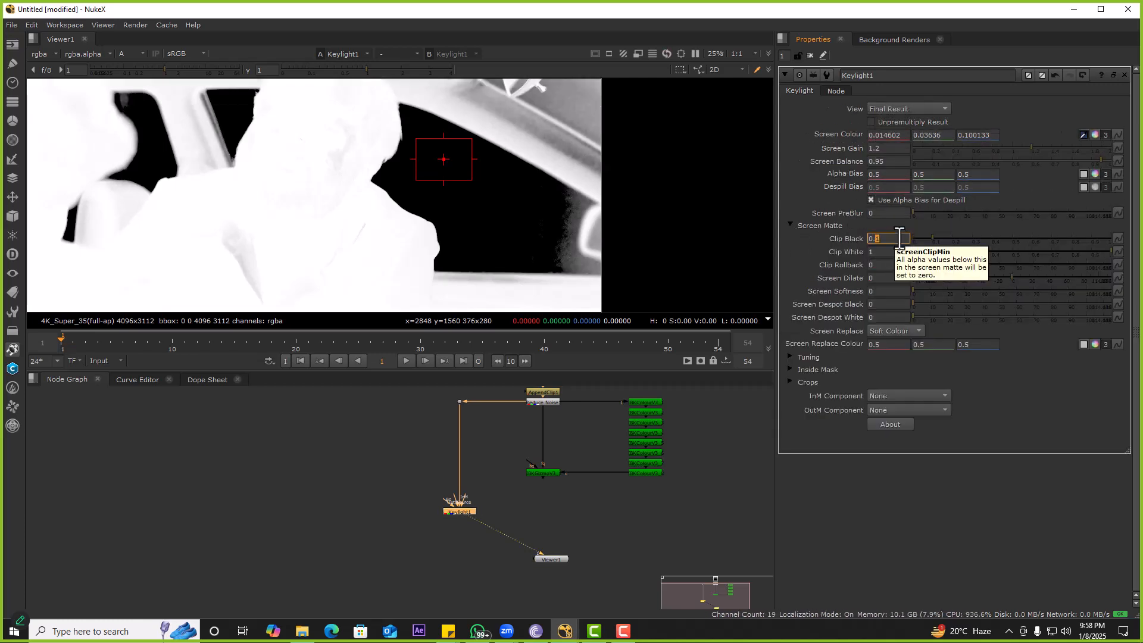
key("Up")
key("Up")
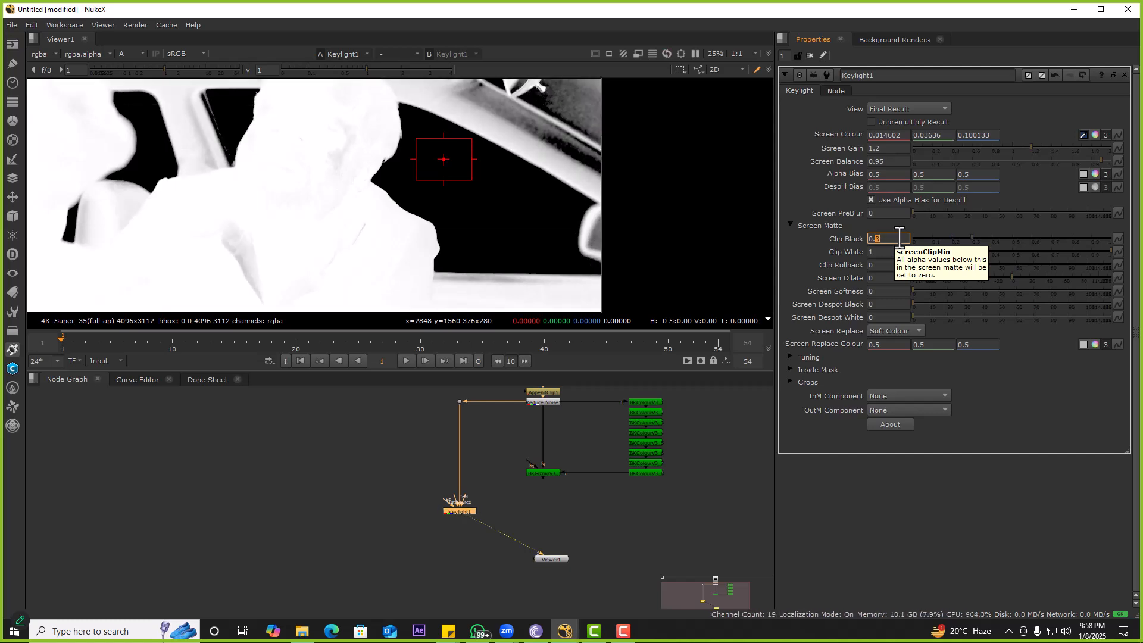
Step: Set Keylight1's Clip White to 0.7 to solidify the foreground matte, trying 0.8 and 0.6 as well
scroll(180, 245, "up", 5)
left_click_drag(143, 191, 244, 256)
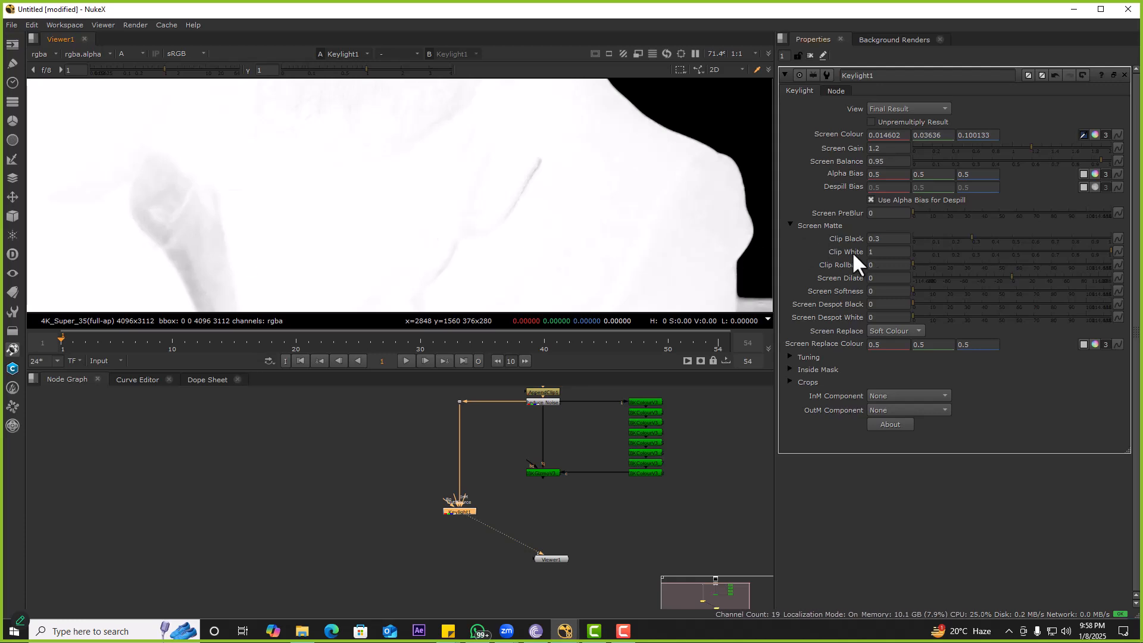
left_click(881, 256)
scroll(577, 231, "down", 8)
left_click(893, 257)
type(".8")
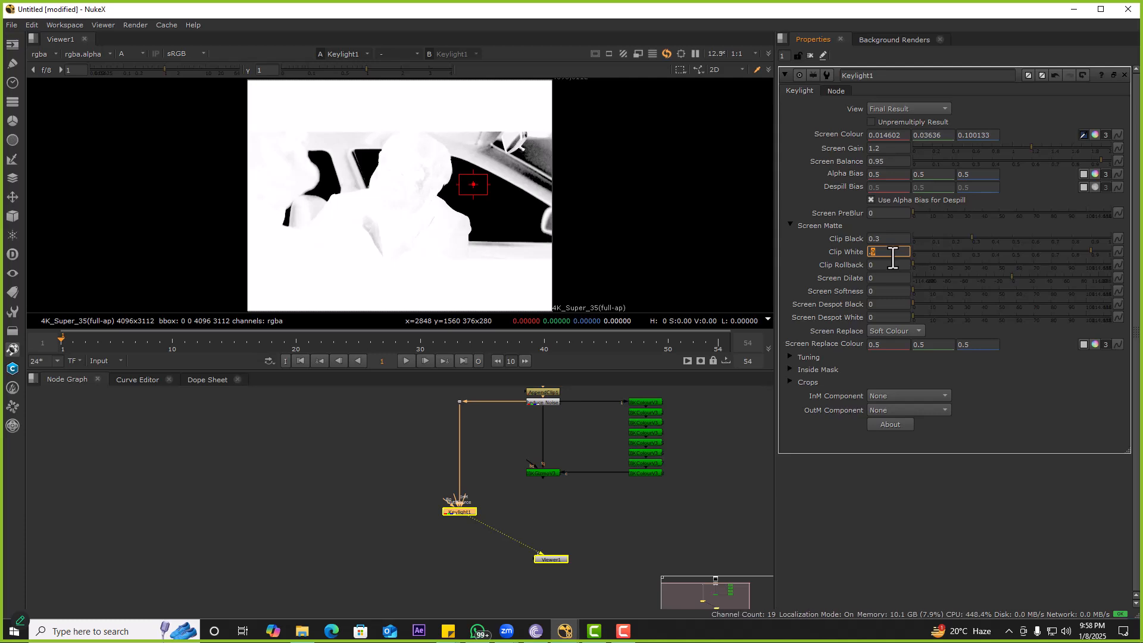
key("Return")
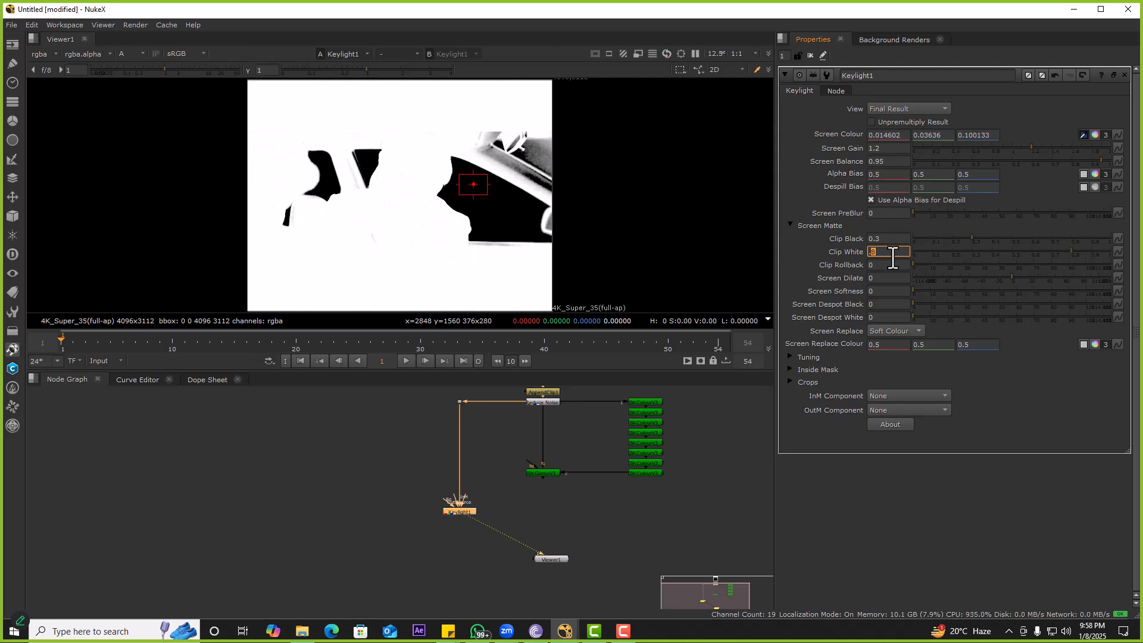
type(".7")
key("Return")
type(".6")
key("Return")
type(".7")
key("Return")
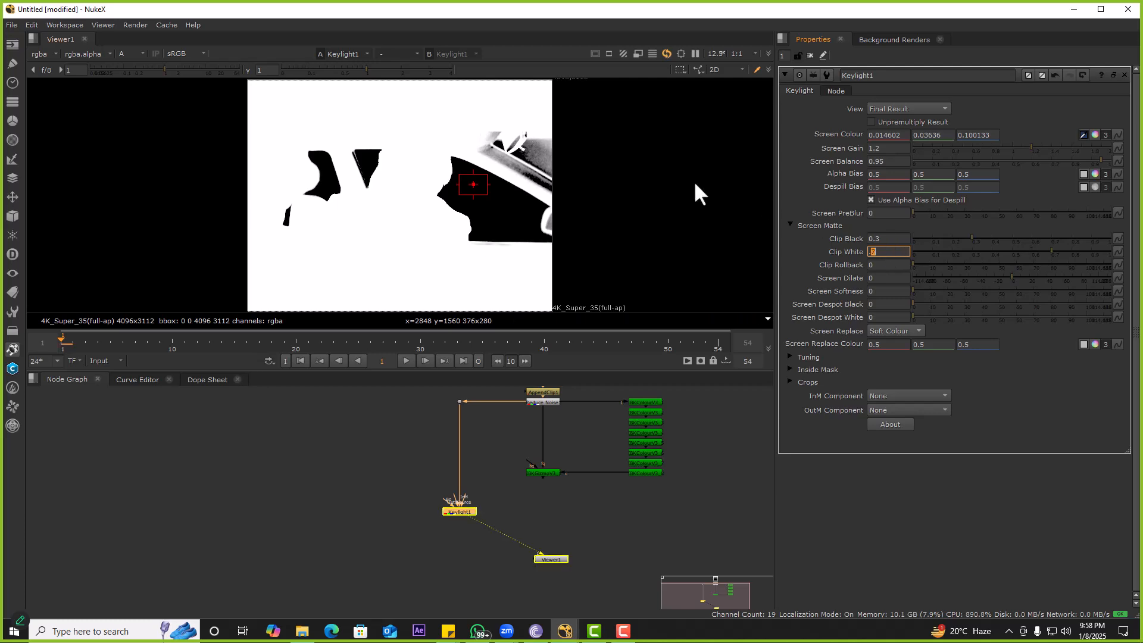
Step: Check the matte around the rear-view mirror, try a Clip White of 0.6, and restore 0.7
scroll(541, 153, "up", 5)
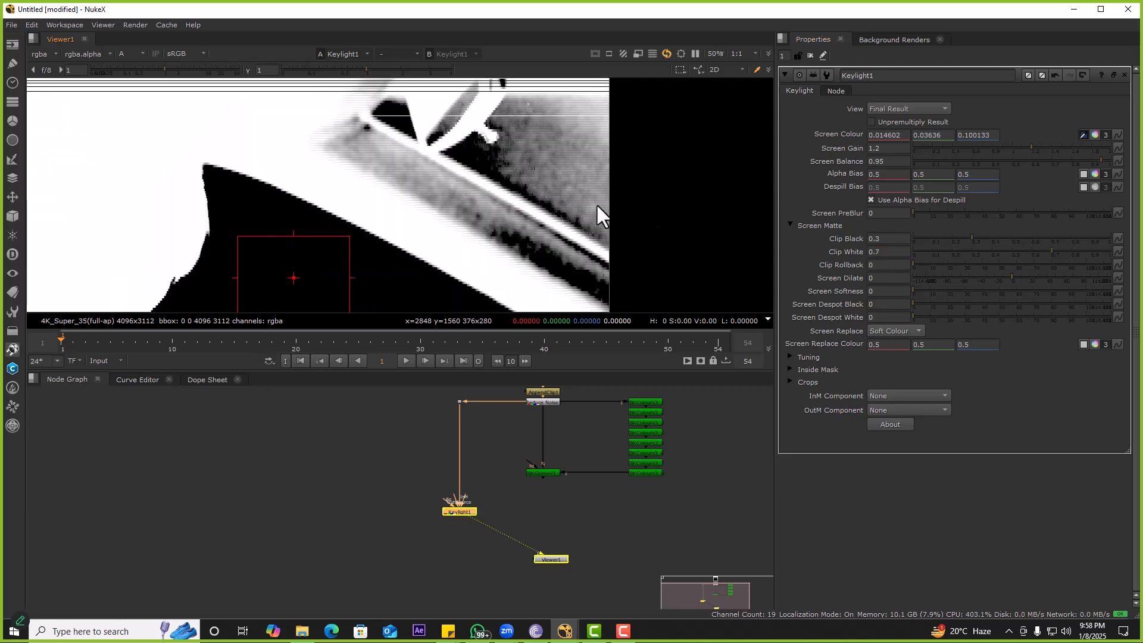
scroll(580, 210, "down", 5)
double_click(891, 252)
type(".6")
key("Return")
type("0.")
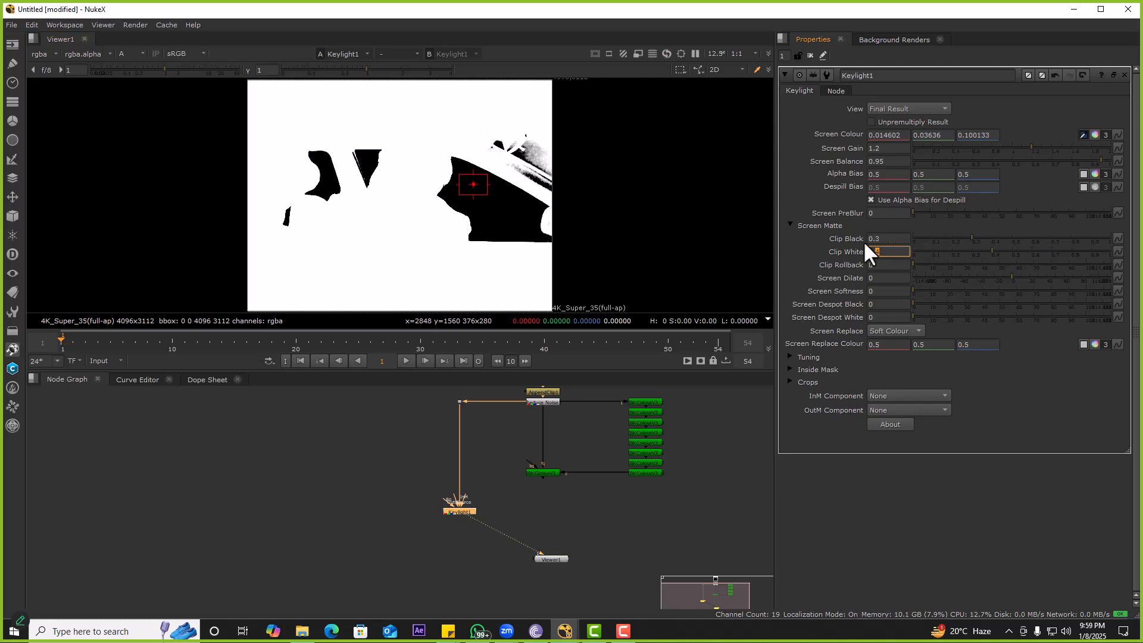
type("7")
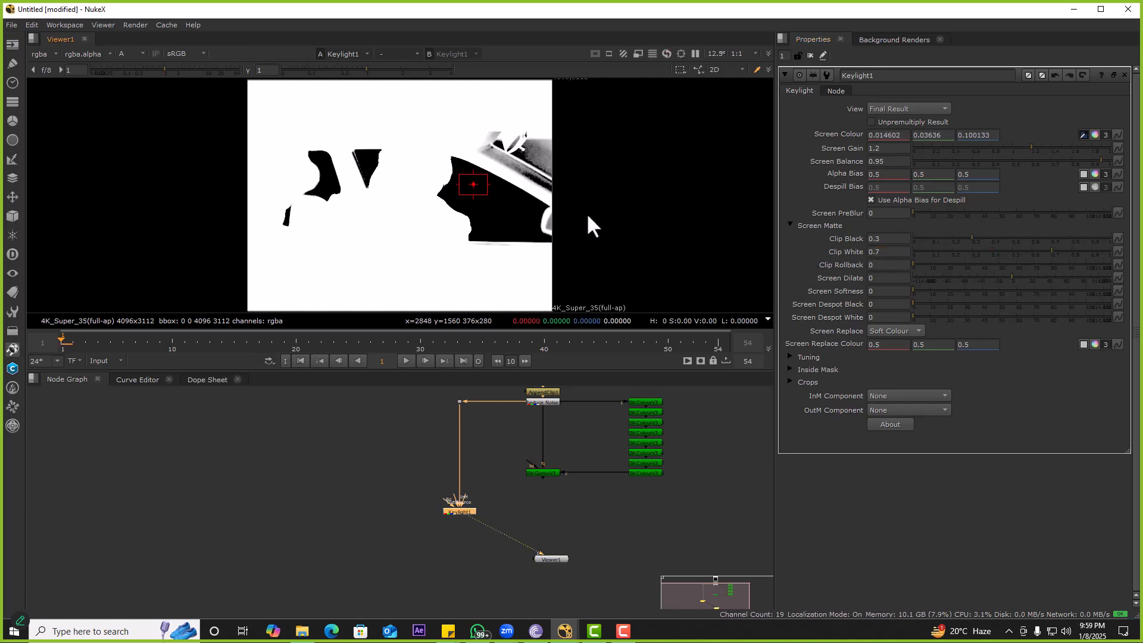
Step: Set Keylight1's Screen Softness to 1 to soften the matte edges around the windows
left_click_drag(231, 134, 454, 261)
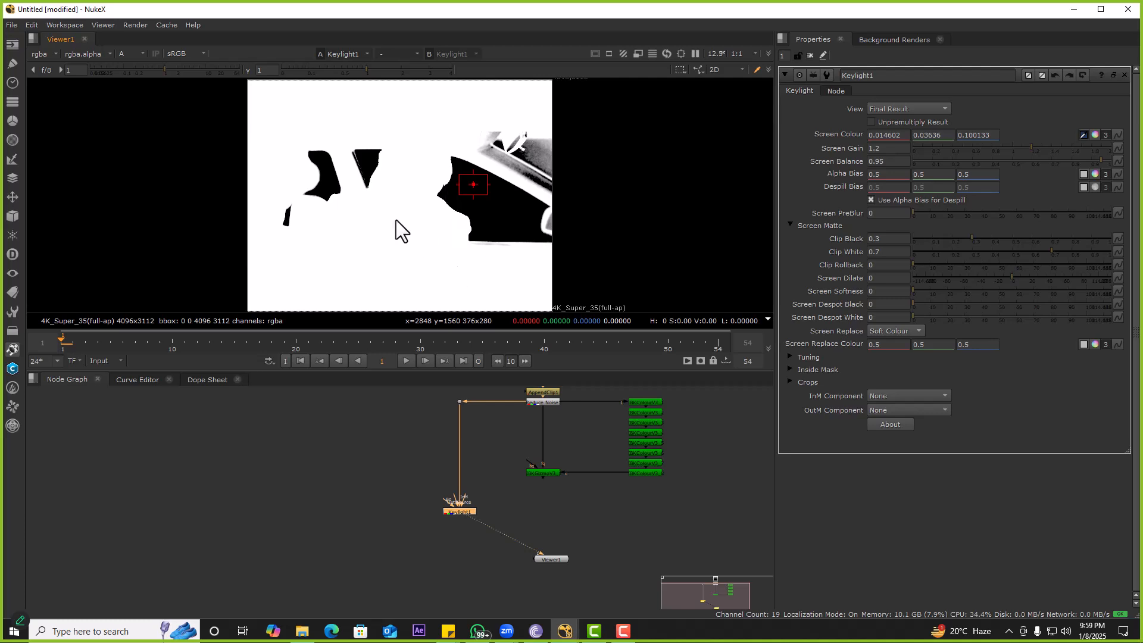
scroll(355, 191, "up", 2)
scroll(307, 170, "up", 6)
left_click_drag(377, 141, 338, 174)
left_click(883, 292)
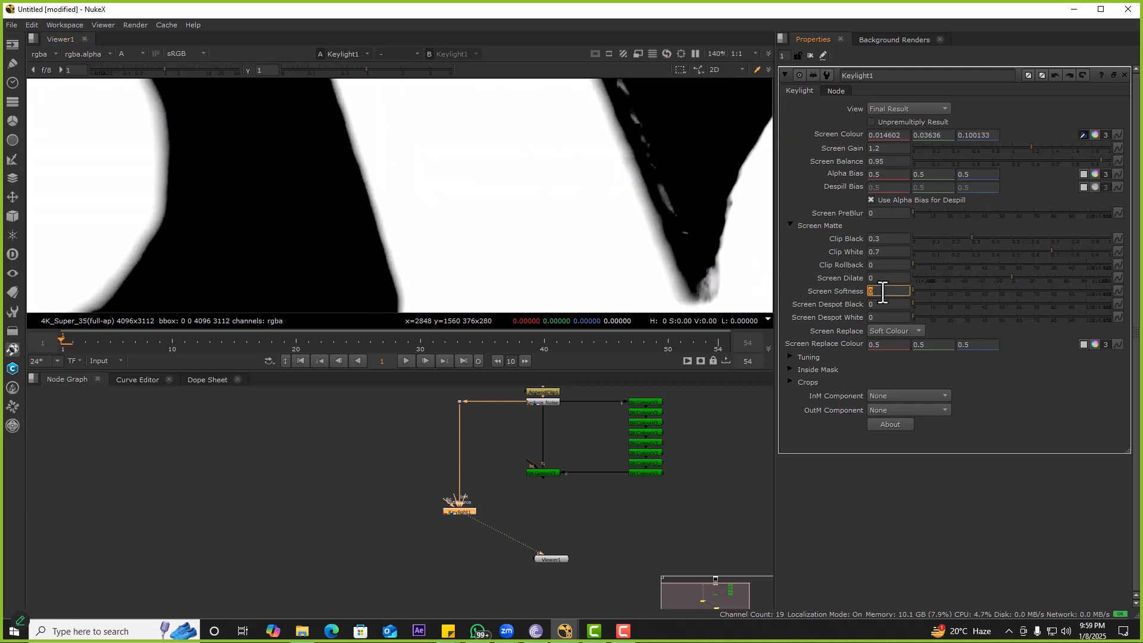
type("1")
key("Return")
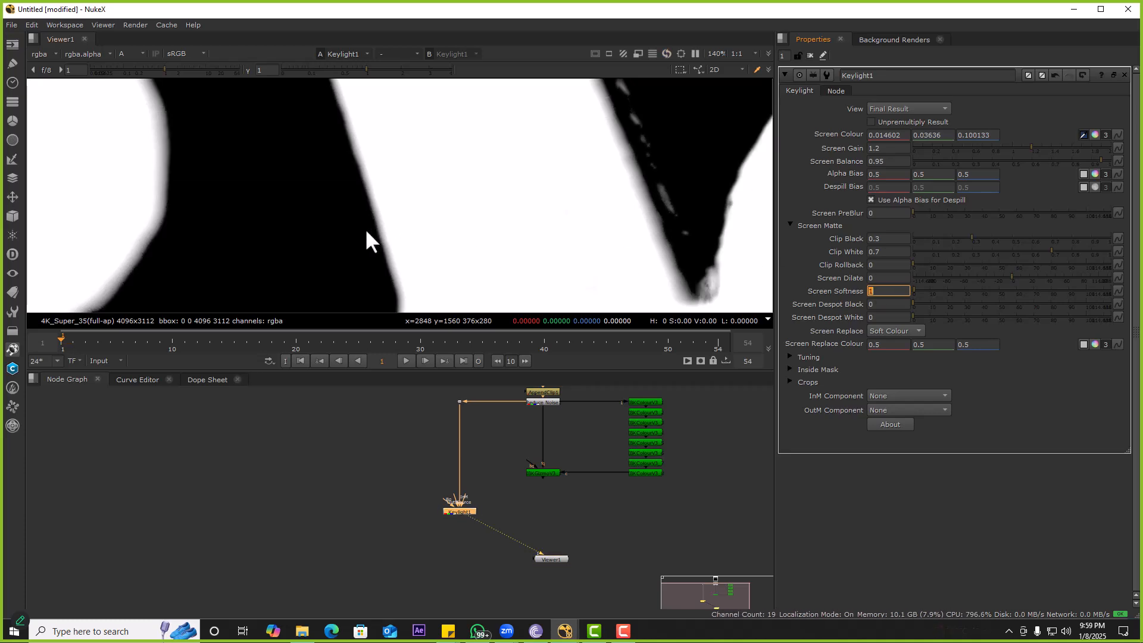
Step: Compare the matte edges with Screen Softness at 0 and back at 1 in close-up
scroll(374, 229, "up", 5)
scroll(381, 224, "up", 3)
left_click(887, 291)
type("0")
key("Return")
type("1")
key("Return")
key("f")
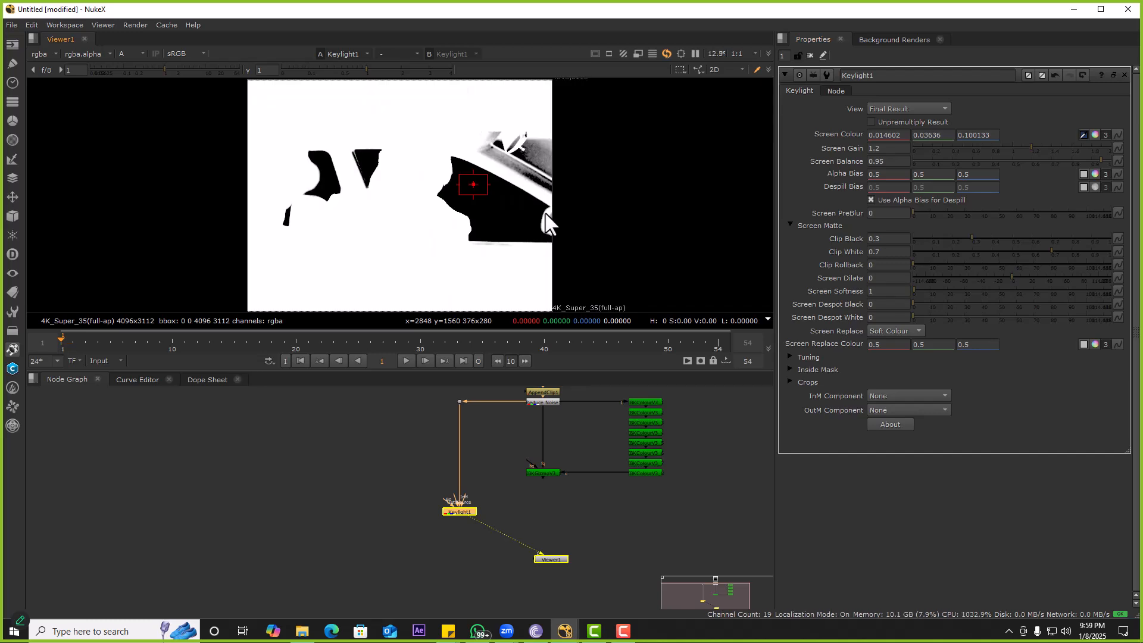
Step: Add a Merge node with Keylight1 as input A and the IBKGizmo as input B, and view its output
left_click(544, 516)
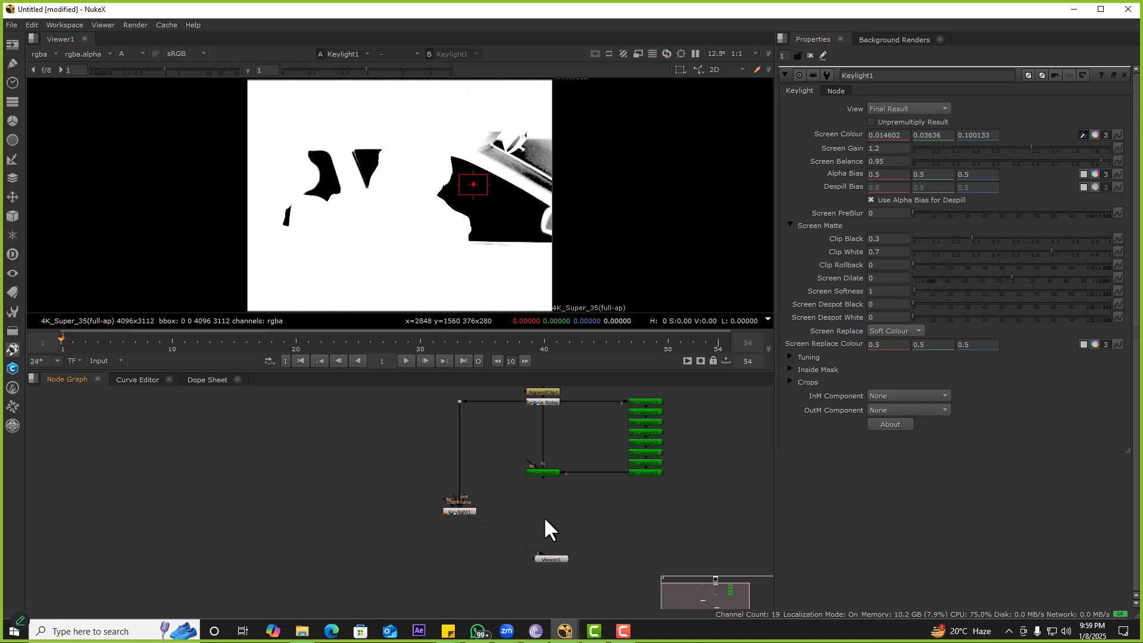
key("m")
left_click_drag(475, 509, 468, 511)
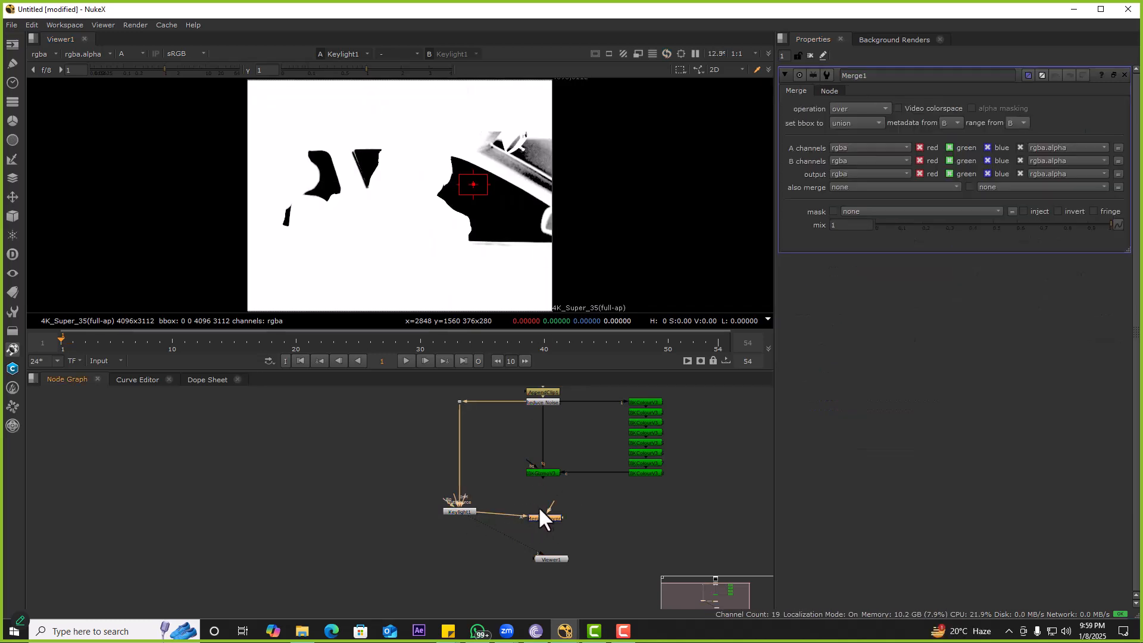
left_click_drag(546, 492, 537, 509)
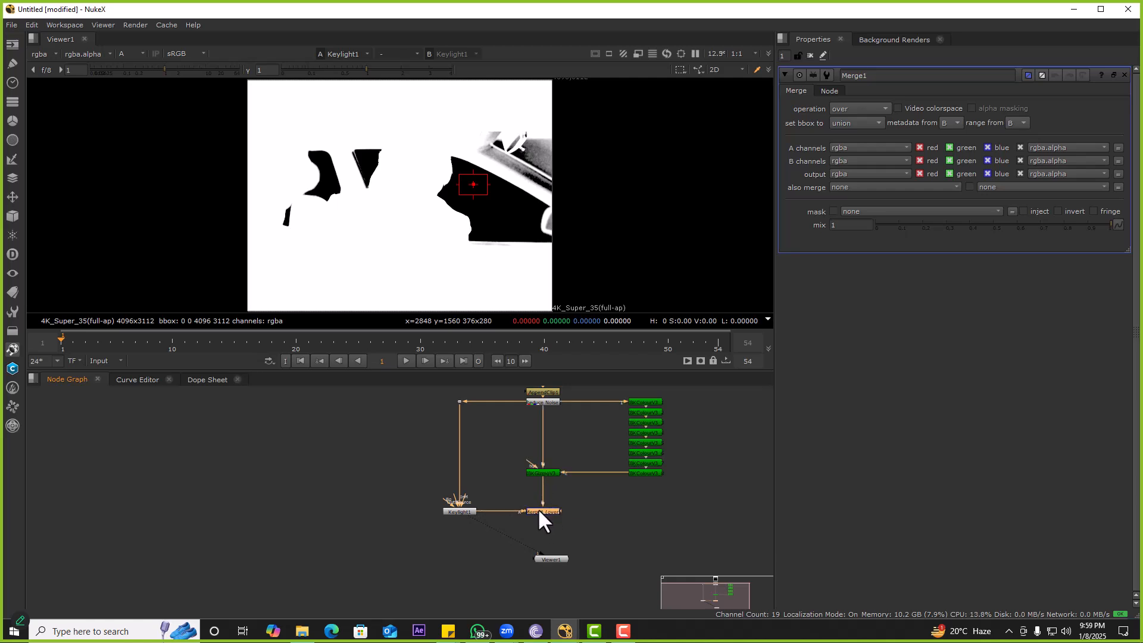
key("1")
Step: Compare the alpha of the Reduce Noise, IBKGizmo and Merge nodes, examining the merged matte around the rear-view mirror
left_click(542, 401)
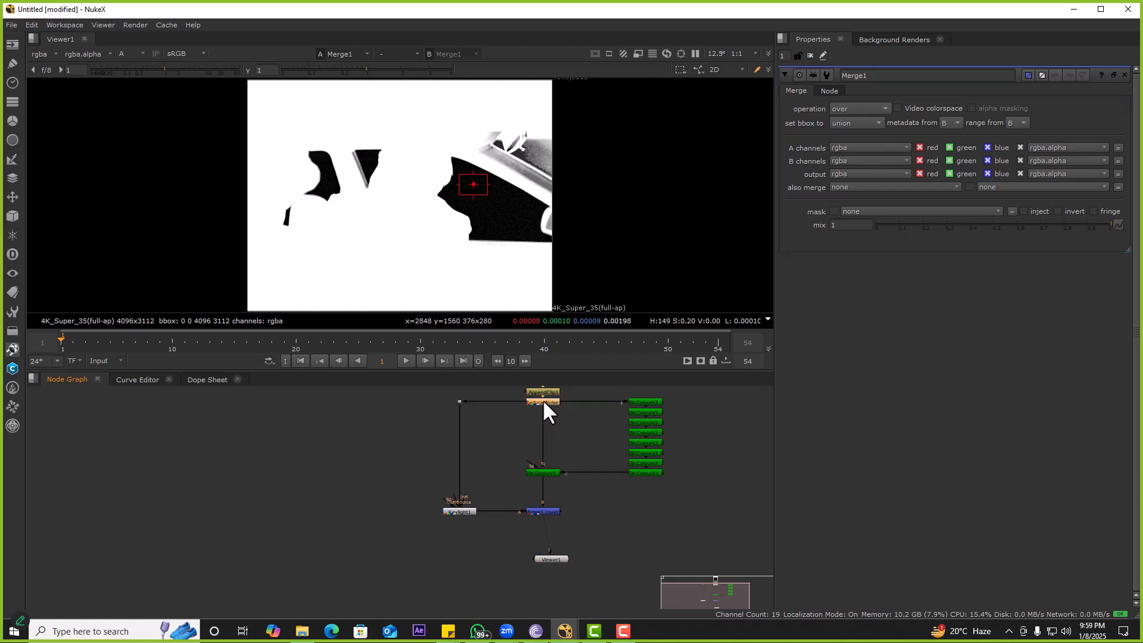
key("1")
left_click(535, 474)
key("1")
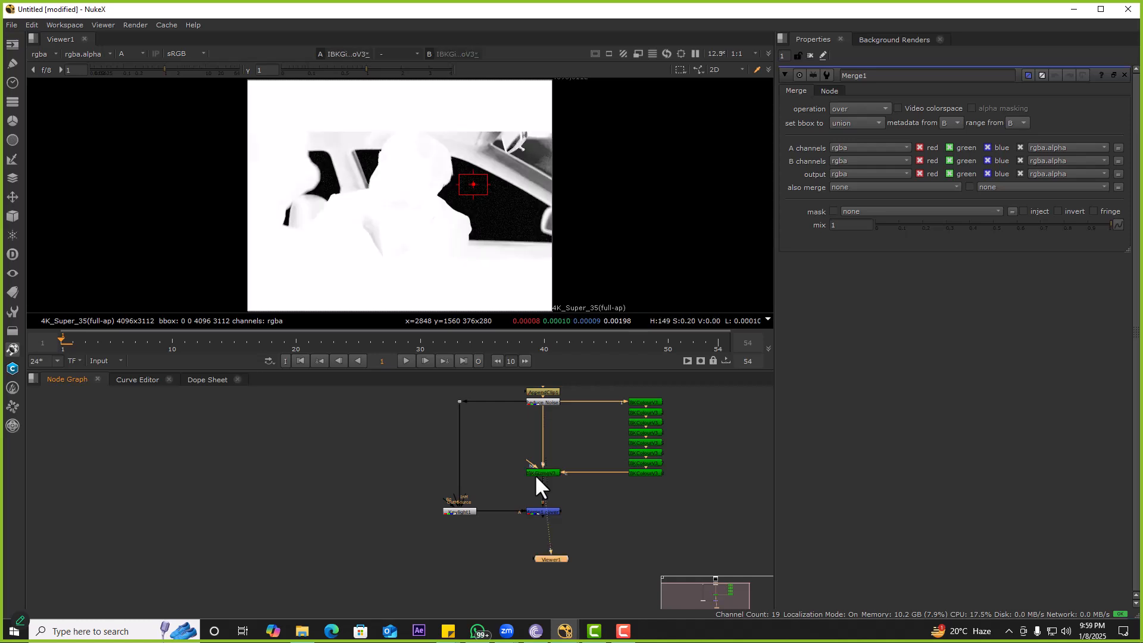
left_click(543, 511)
key("1")
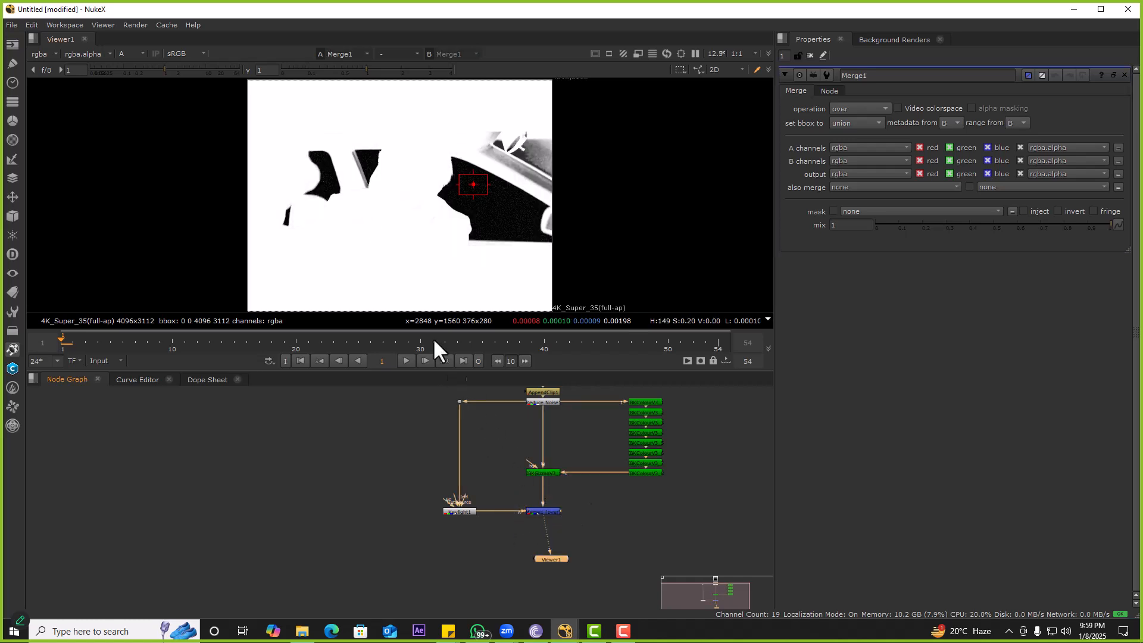
left_click_drag(341, 216, 449, 291)
left_click_drag(355, 239, 467, 307)
scroll(519, 149, "up", 5)
left_click_drag(637, 133, 524, 201)
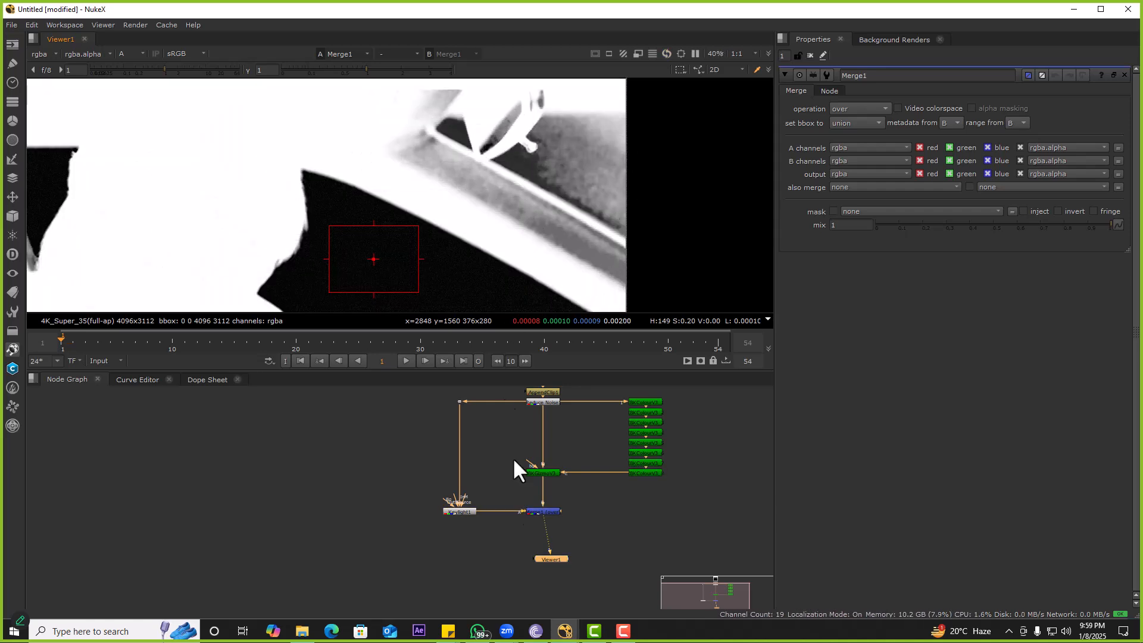
Step: Move the Viewer node further below the Merge node to make room in the node graph
middle_click_drag(445, 528, 441, 475)
left_click_drag(540, 507, 531, 561)
left_click(559, 514)
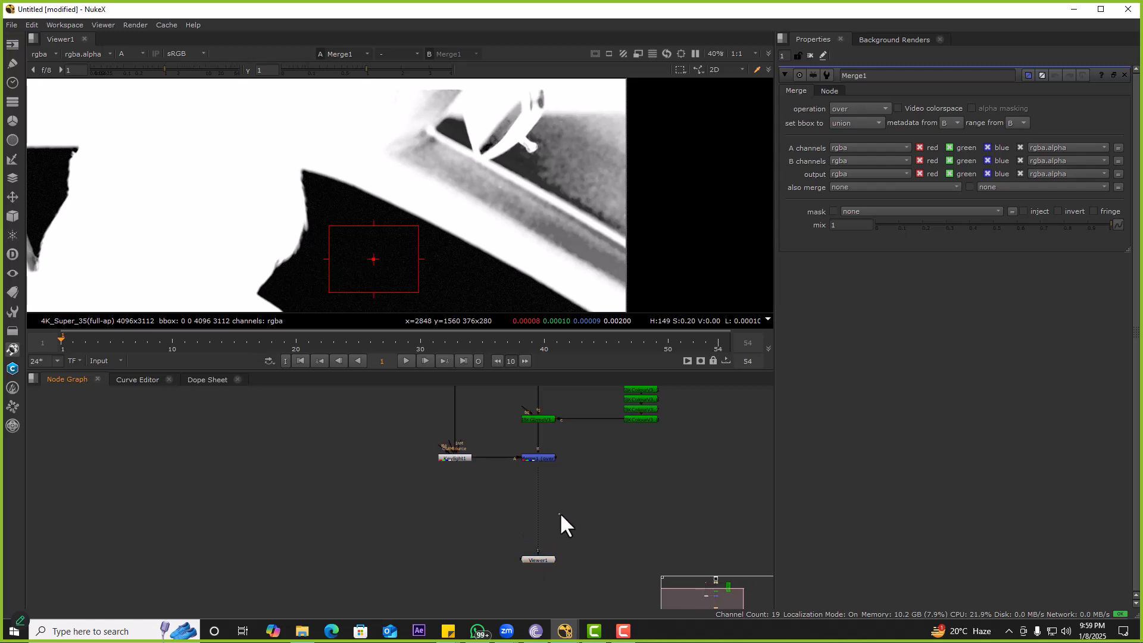
key("Tab")
type("keyli")
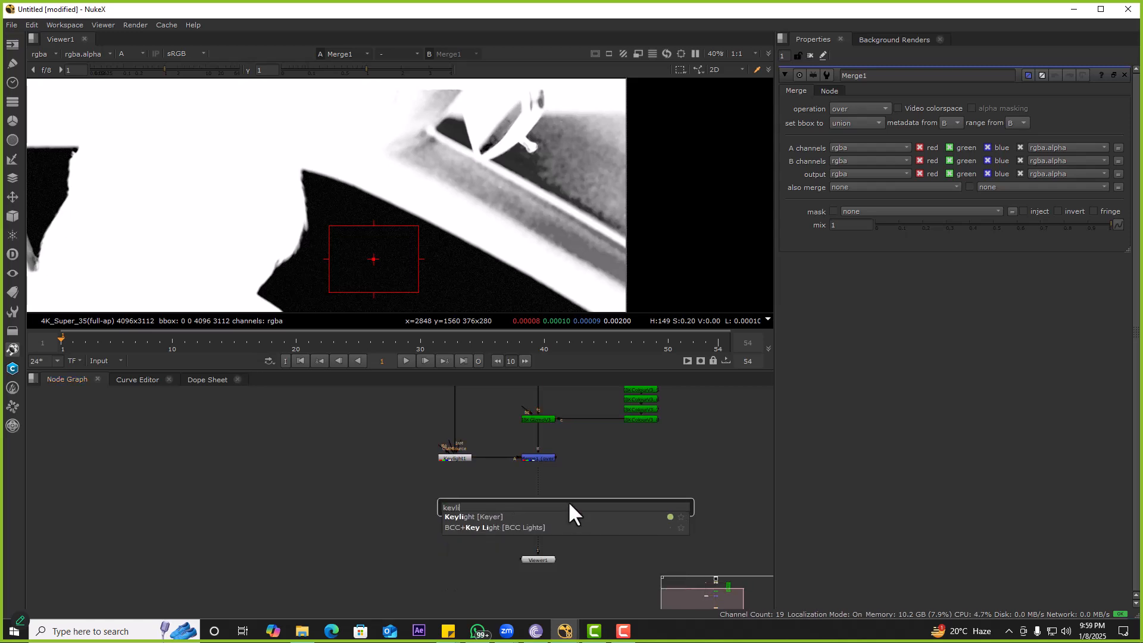
key("Escape")
Step: Open the Reduce Noise node's properties and inspect the Merge node's result in colour and alpha
key("f")
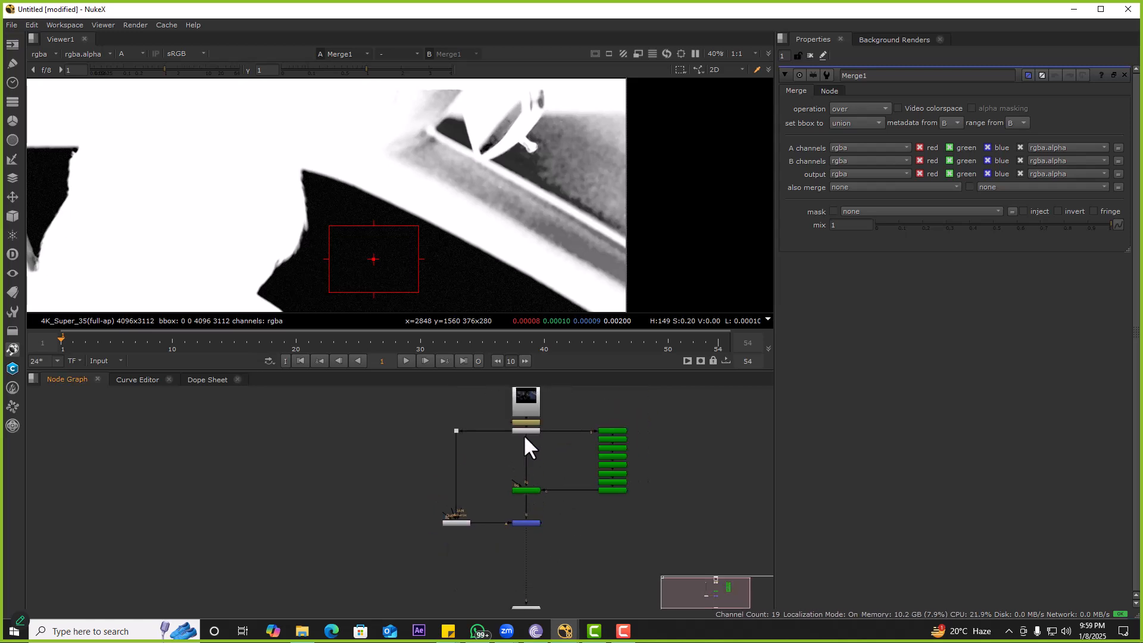
double_click(527, 429)
key("1")
scroll(500, 215, "down", 2)
scroll(533, 421, "up", 3)
left_click(528, 482, "ctrl")
key("1")
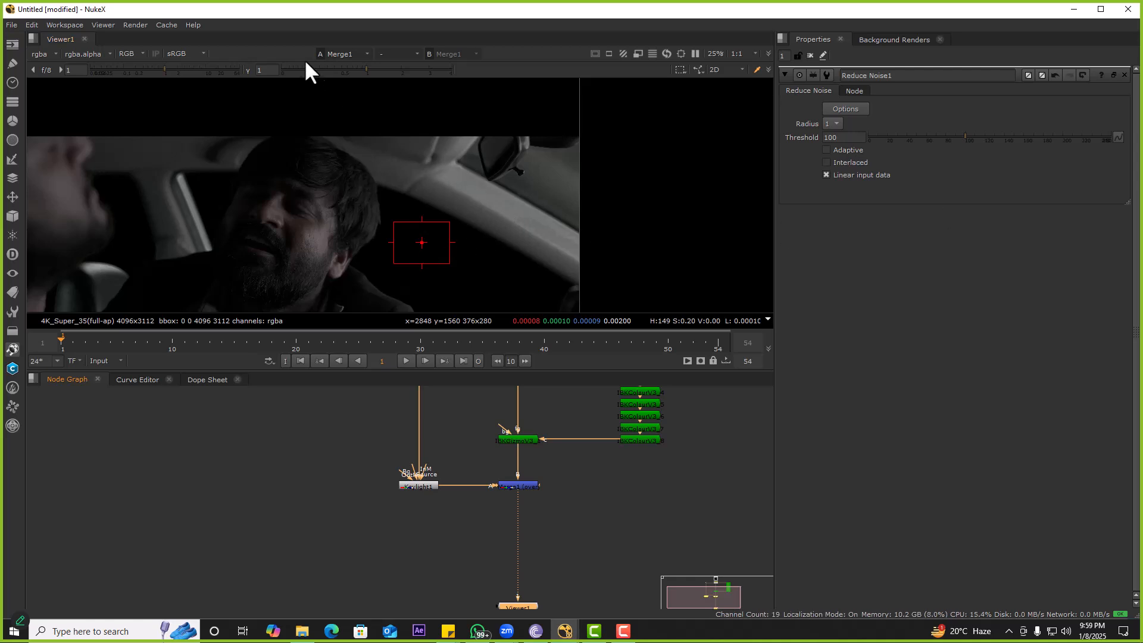
key("a")
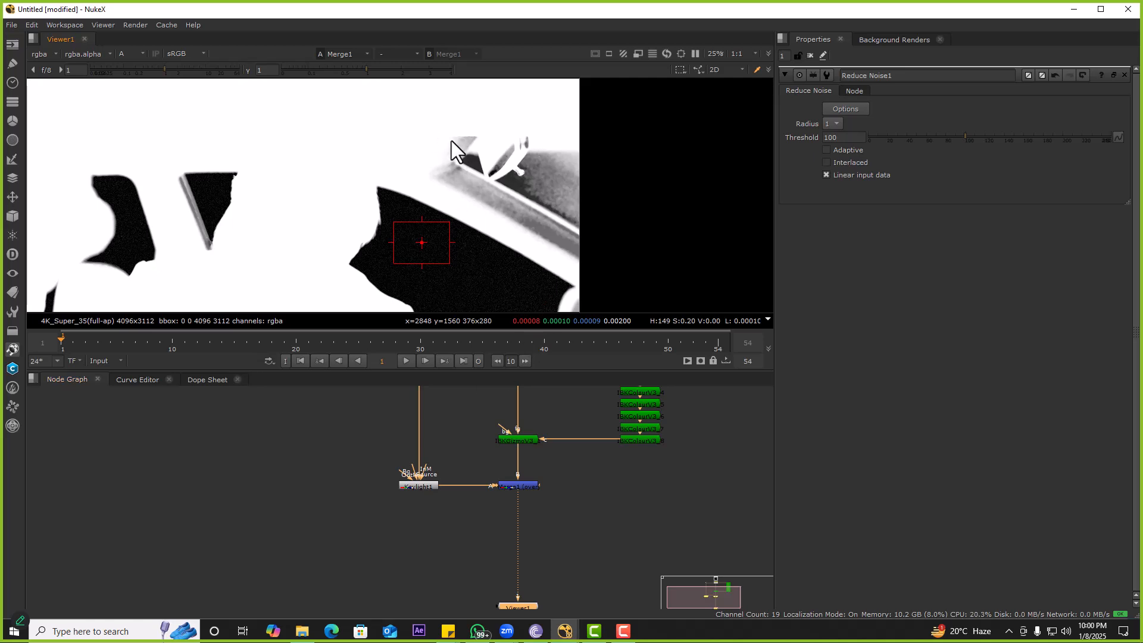
scroll(501, 393, "up", 1)
Step: View the Reduce Noise output in colour and examine the window area beside the rear-view mirror
middle_click_drag(501, 391, 494, 488)
left_click(507, 448)
key("1")
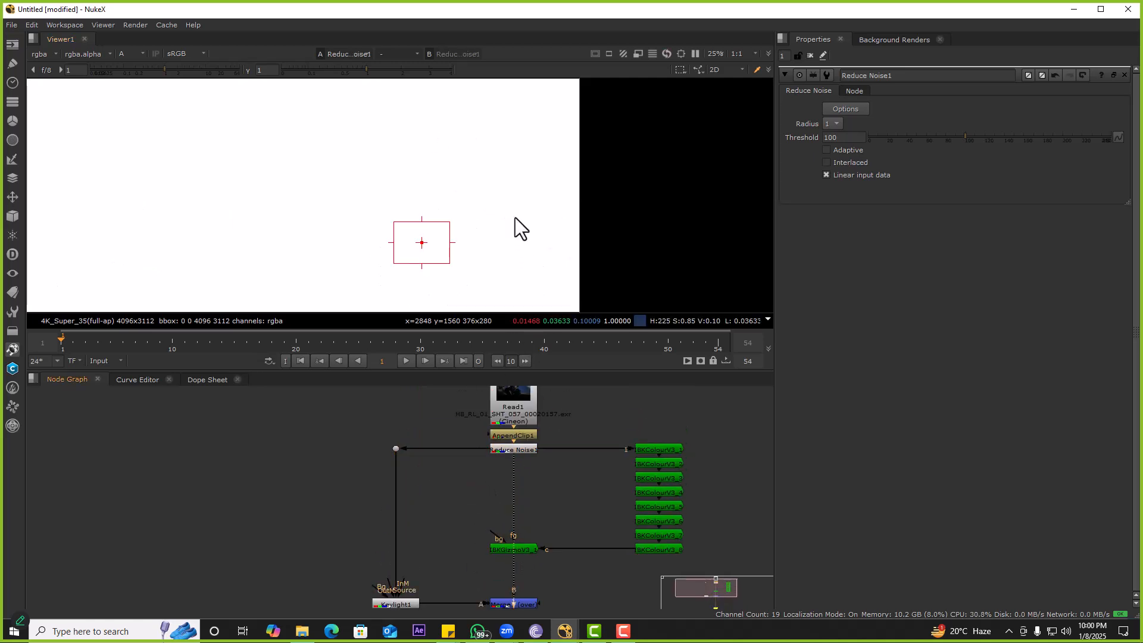
key("a")
left_click_drag(541, 154, 583, 197)
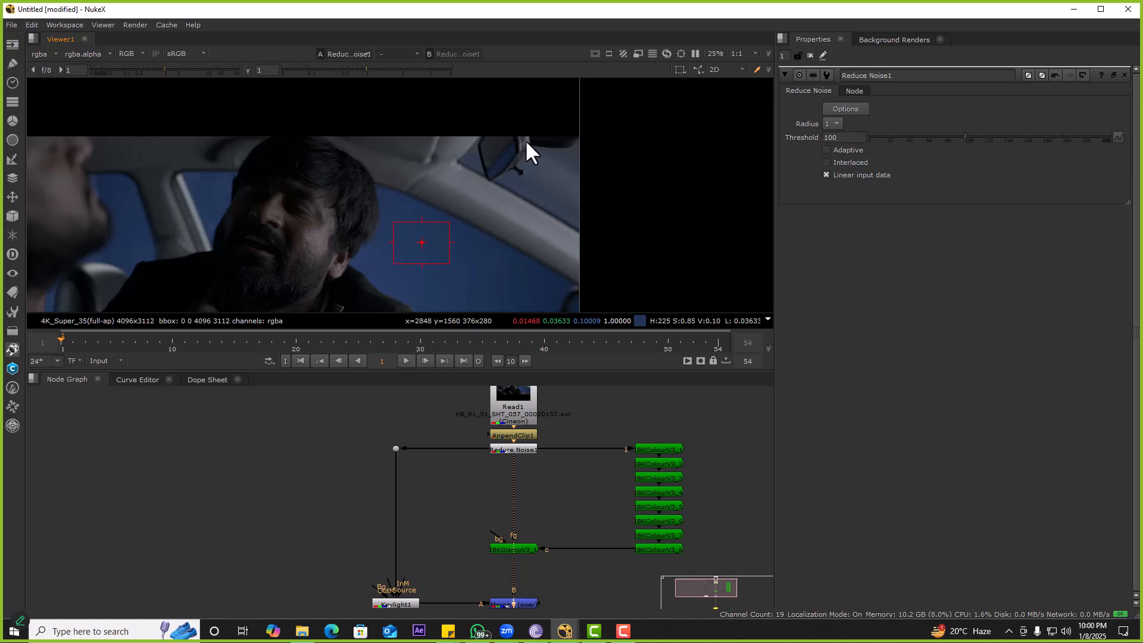
scroll(504, 220, "up", 2)
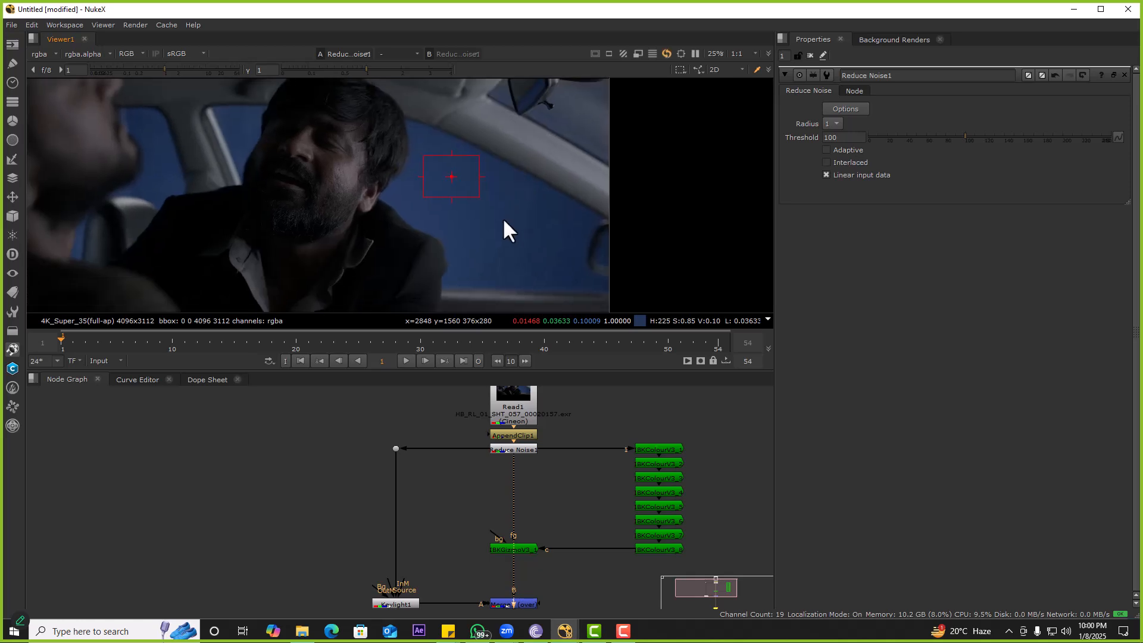
scroll(502, 215, "down", 3)
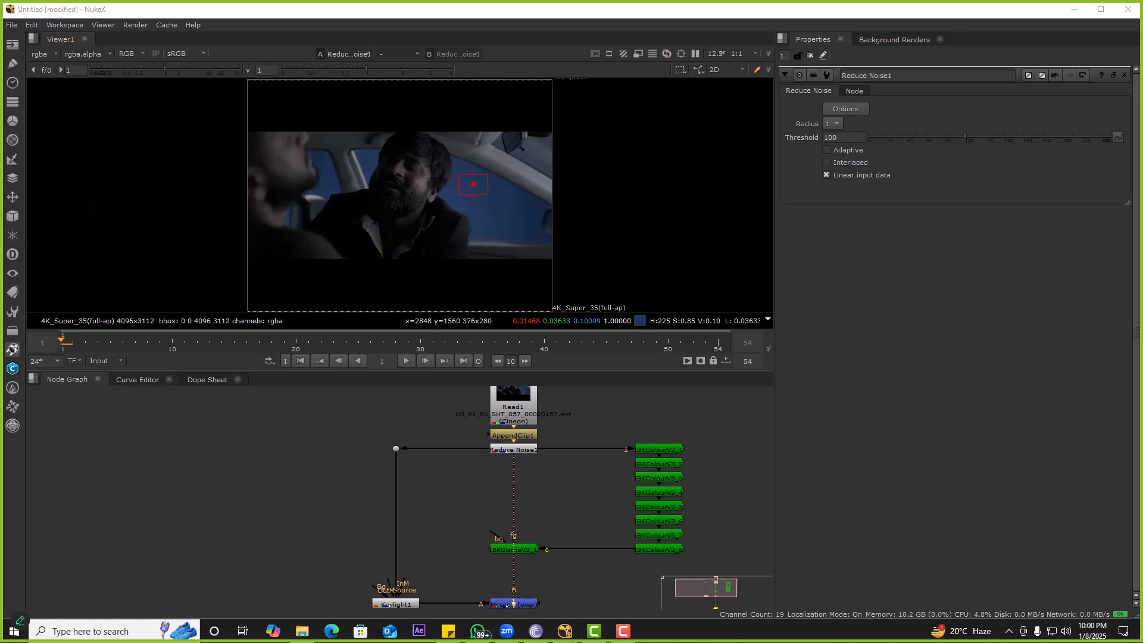
scroll(517, 157, "up", 4)
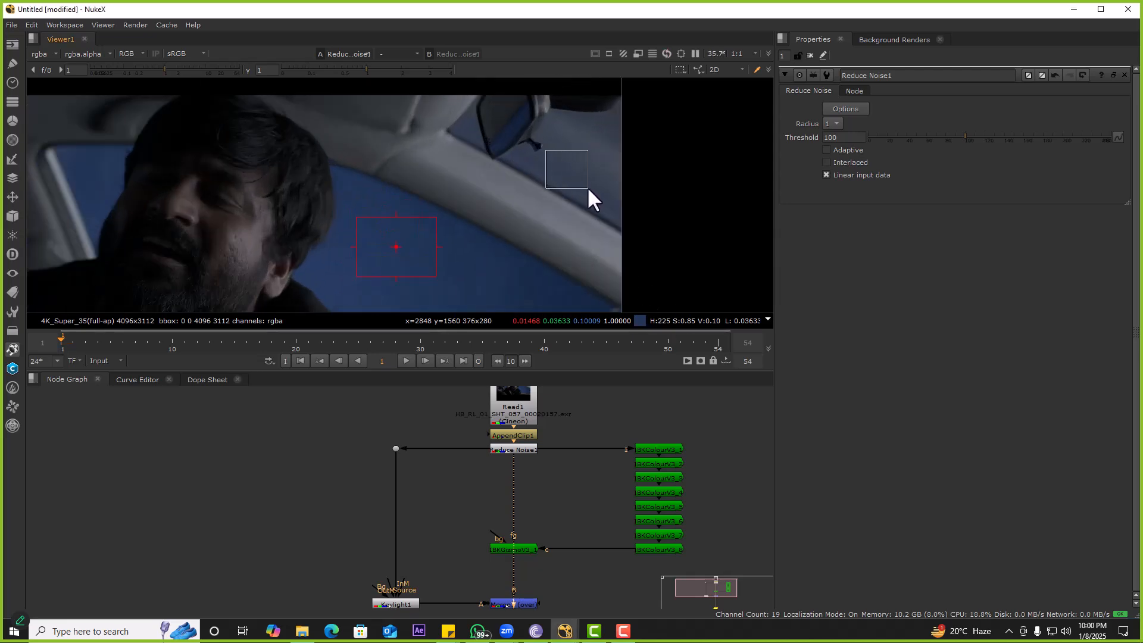
Step: Examine the reflective window area beside the rear-view mirror against the rest of the blue screen in the denoised plate
scroll(510, 125, "up", 3)
left_click_drag(512, 124, 528, 144)
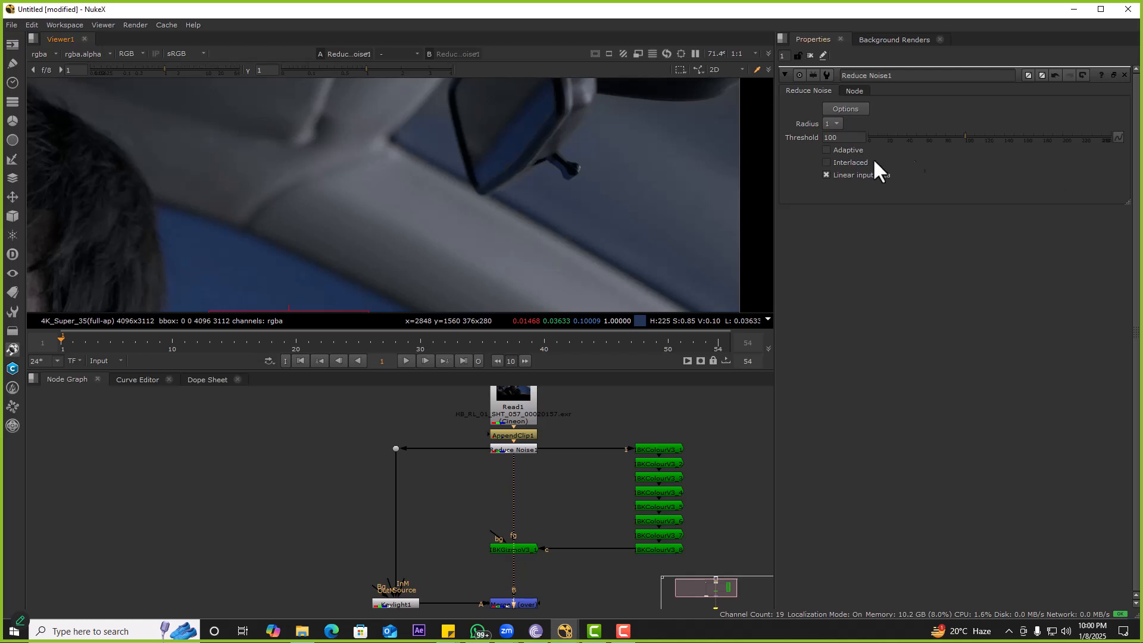
scroll(633, 137, "down", 3)
scroll(649, 176, "down", 6)
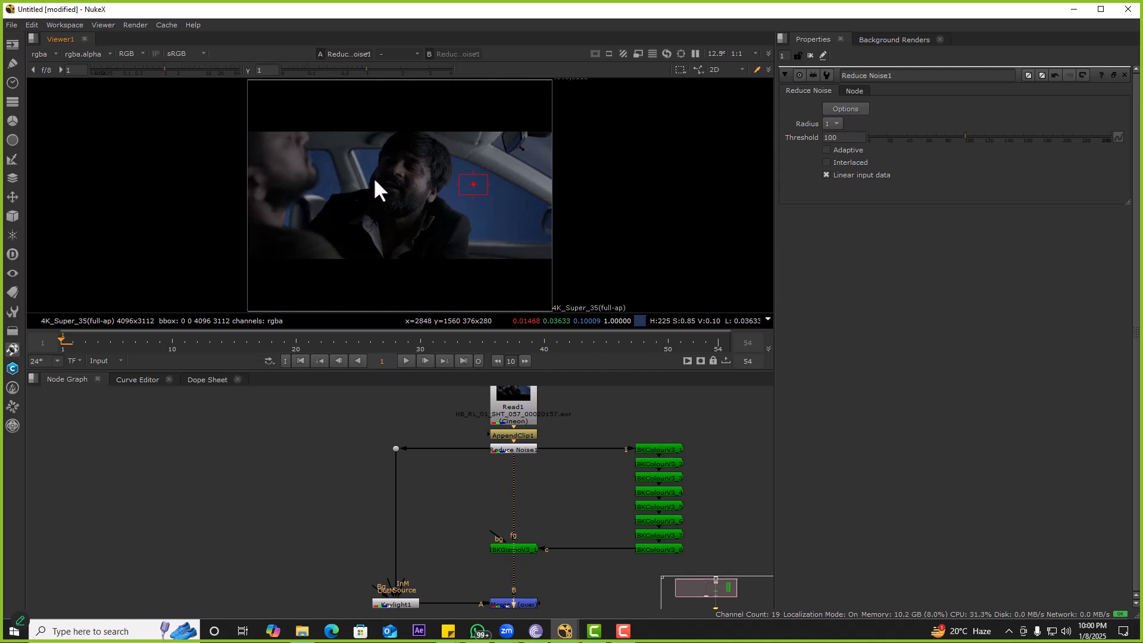
scroll(536, 145, "up", 4)
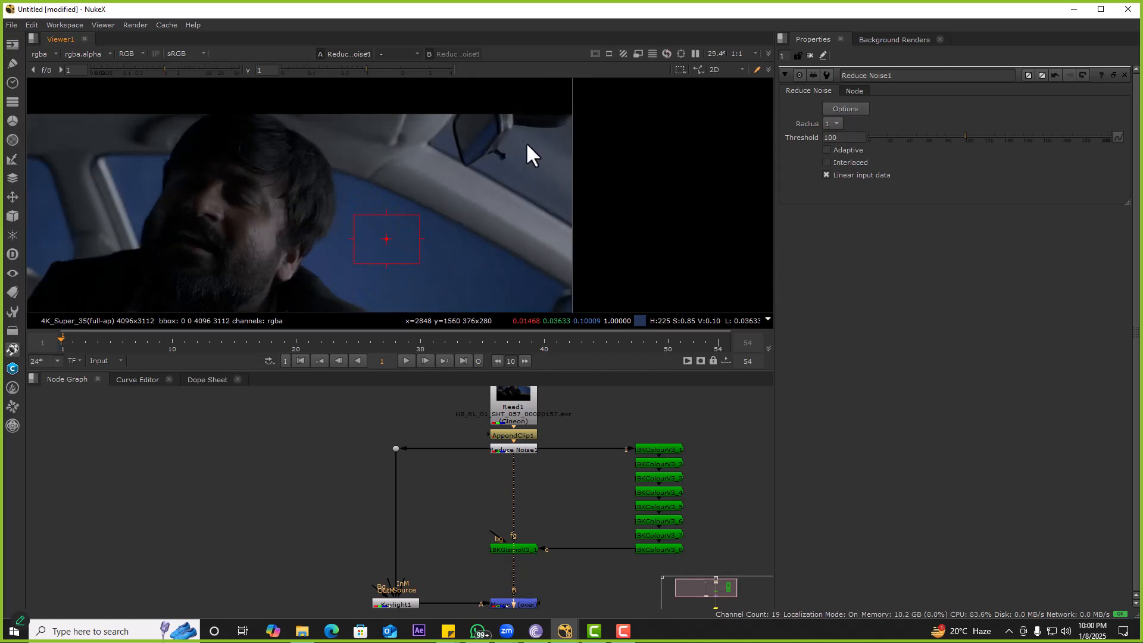
left_click_drag(518, 134, 597, 198)
middle_click_drag(439, 256, 462, 203)
Step: View the Merge node in colour and alpha, checking the matte in the window area beside the rear-view mirror
middle_click_drag(527, 603, 536, 522)
left_click(536, 522)
key("1")
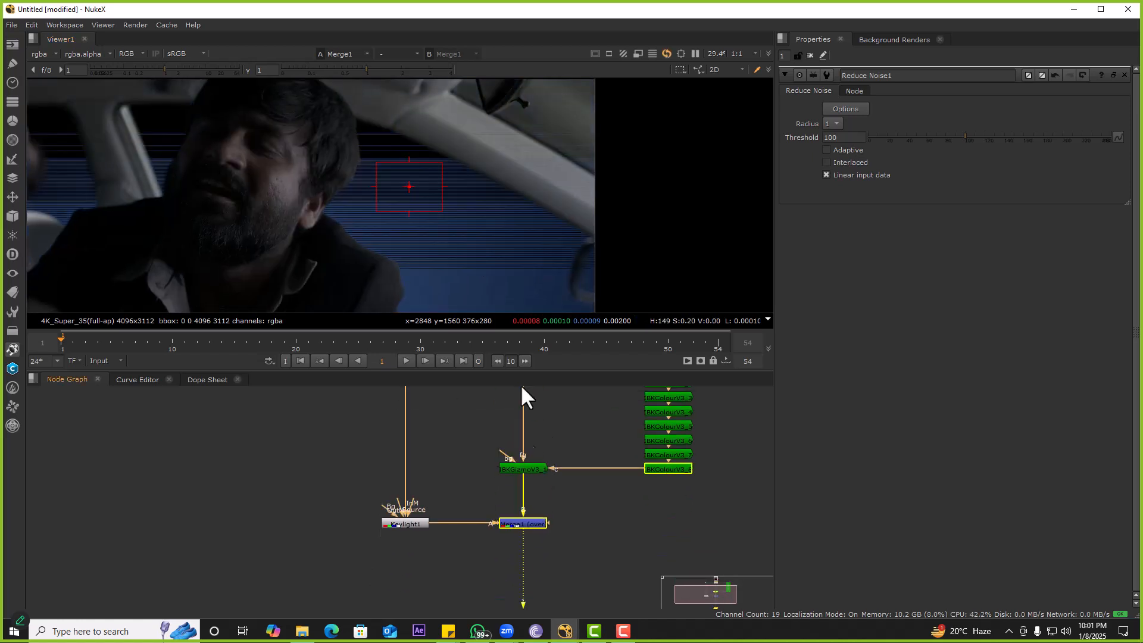
key("a")
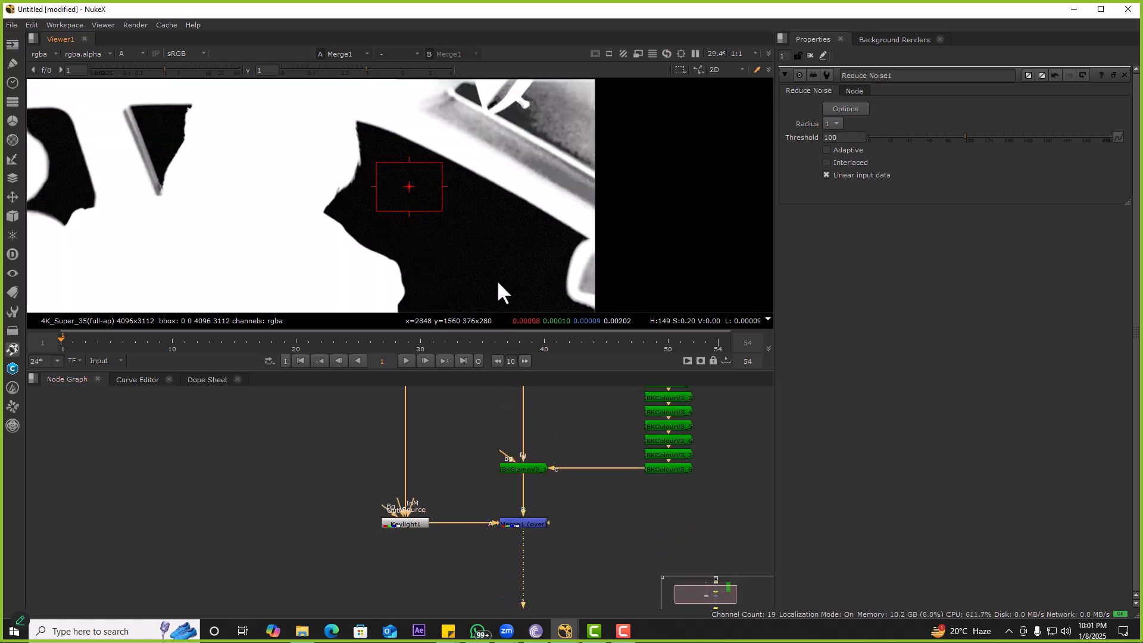
middle_click_drag(514, 230, 475, 285)
left_click_drag(501, 170, 541, 204, "ctrl+shift")
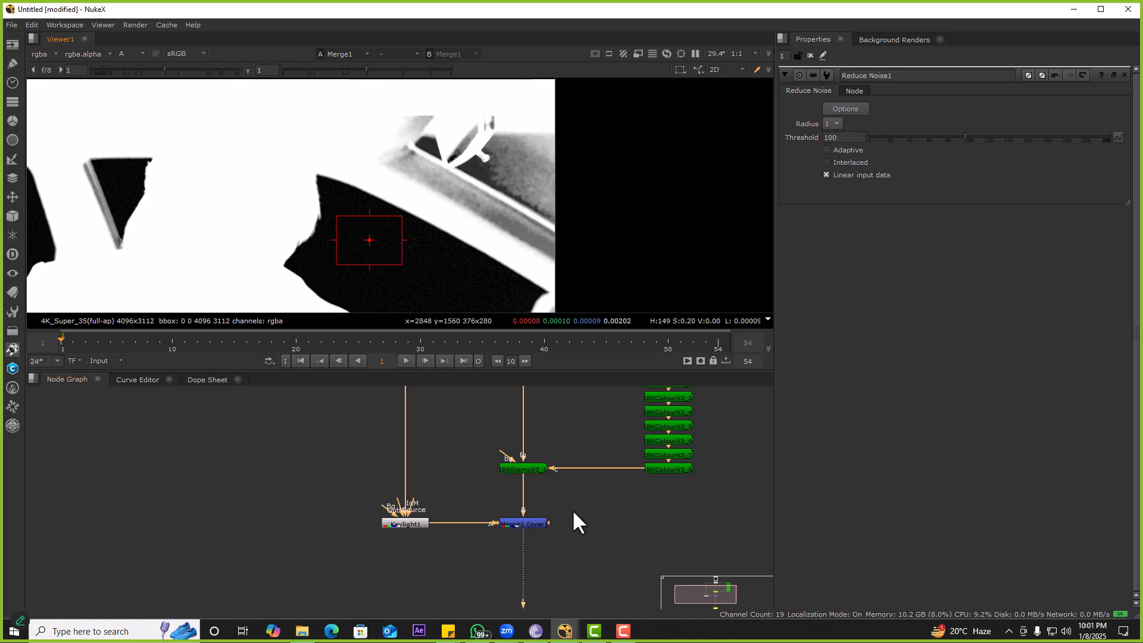
Step: View the Reduce Noise node in colour and add a Constant node to the node graph
middle_click_drag(573, 509, 551, 455)
middle_click_drag(590, 506, 559, 544)
middle_click_drag(501, 433, 541, 484)
left_click(505, 427)
key("1")
key("a")
key("Tab")
type("const")
key("Return")
middle_click_drag(468, 496, 467, 521)
middle_click_drag(505, 390, 508, 424)
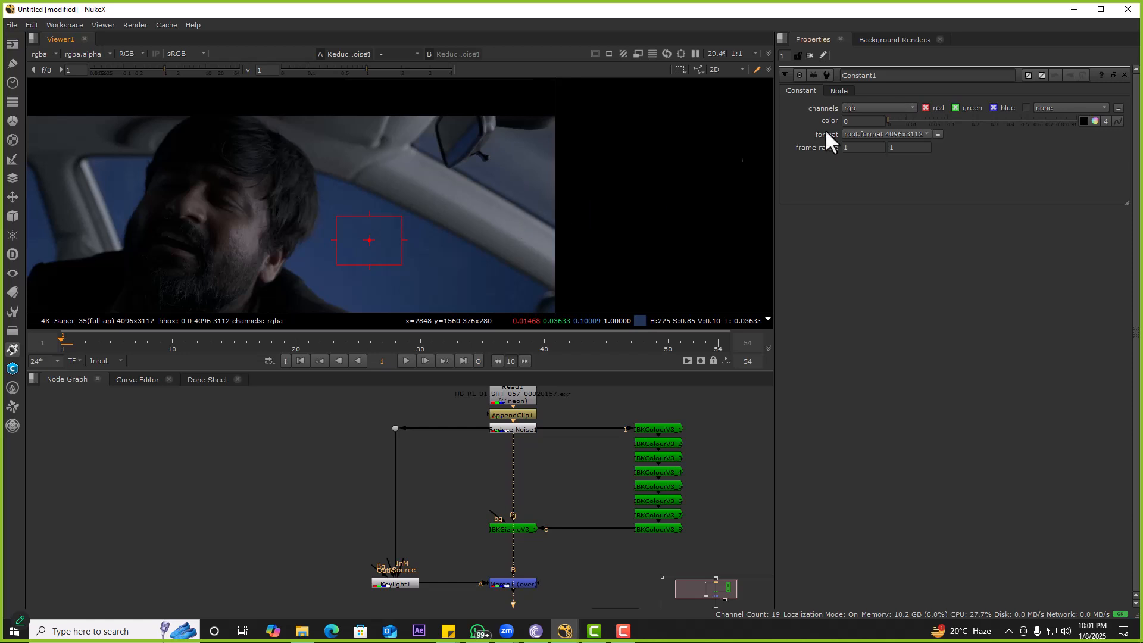
Step: Set the Constant's channels to rgba and its alpha value to 1
left_click(1083, 121)
left_click_drag(512, 160, 539, 187, "ctrl+shift")
left_click(868, 109)
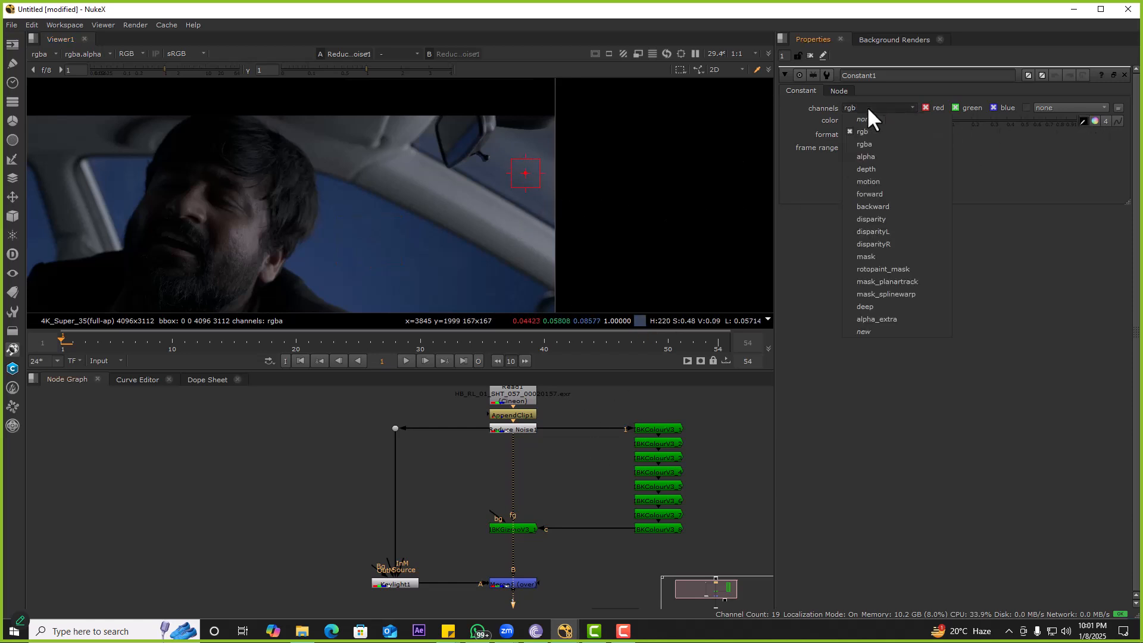
left_click(872, 142)
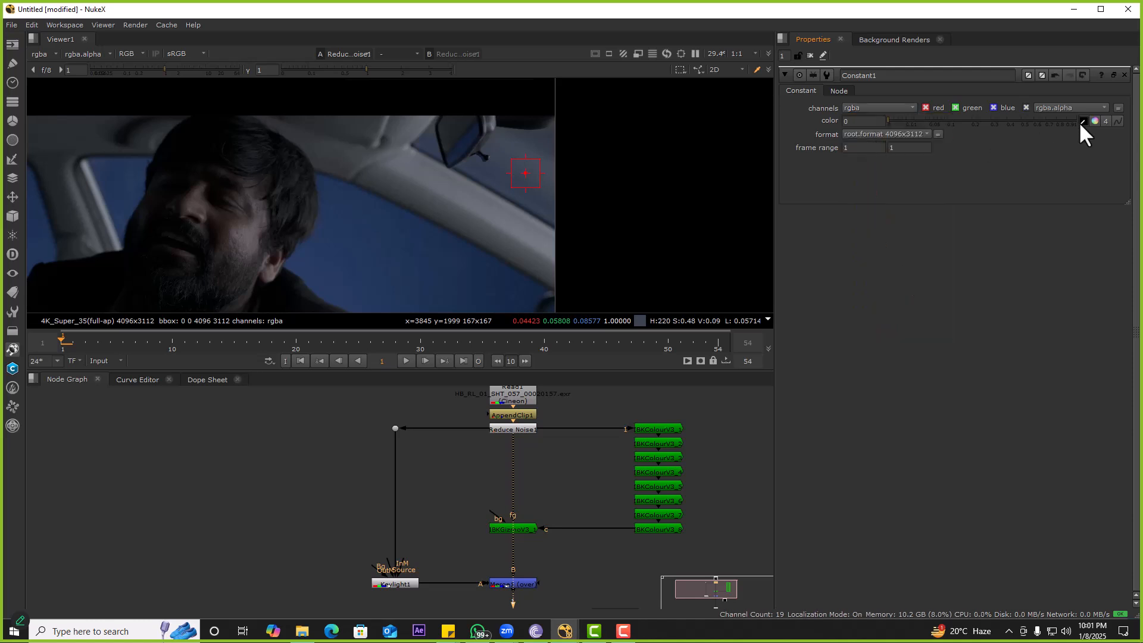
double_click(1001, 122)
type("1")
key("Tab")
Step: Sample the Constant's colour from the window area beside the rear-view mirror in the denoised plate
middle_click_drag(561, 520, 583, 421)
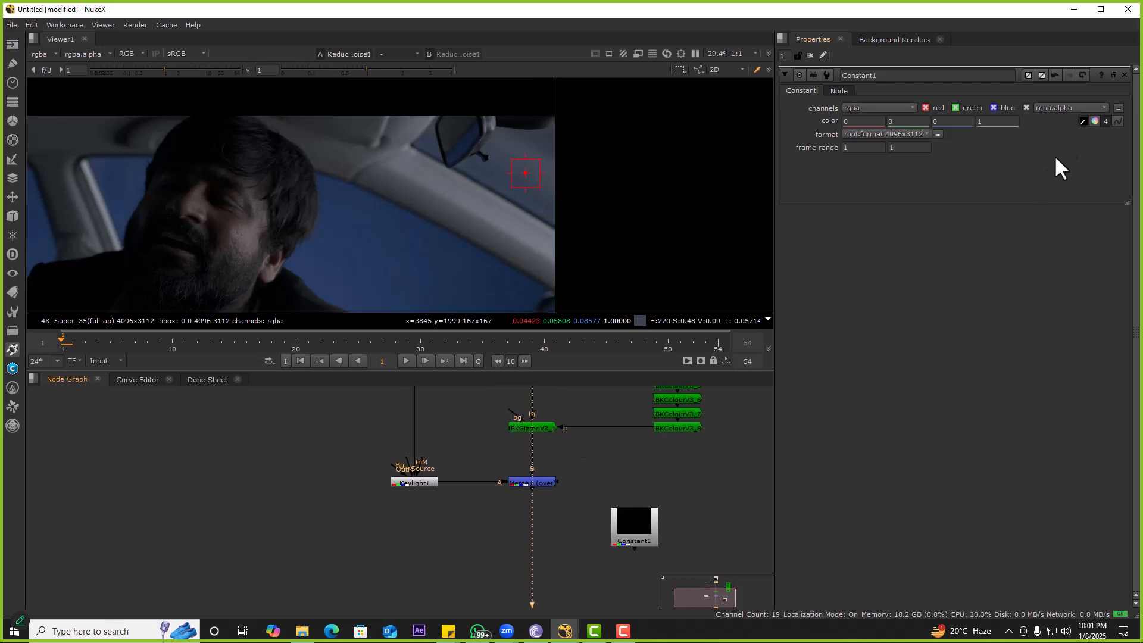
scroll(515, 167, "up", 3)
left_click_drag(509, 129, 559, 191, "ctrl")
middle_click_drag(588, 519, 579, 487)
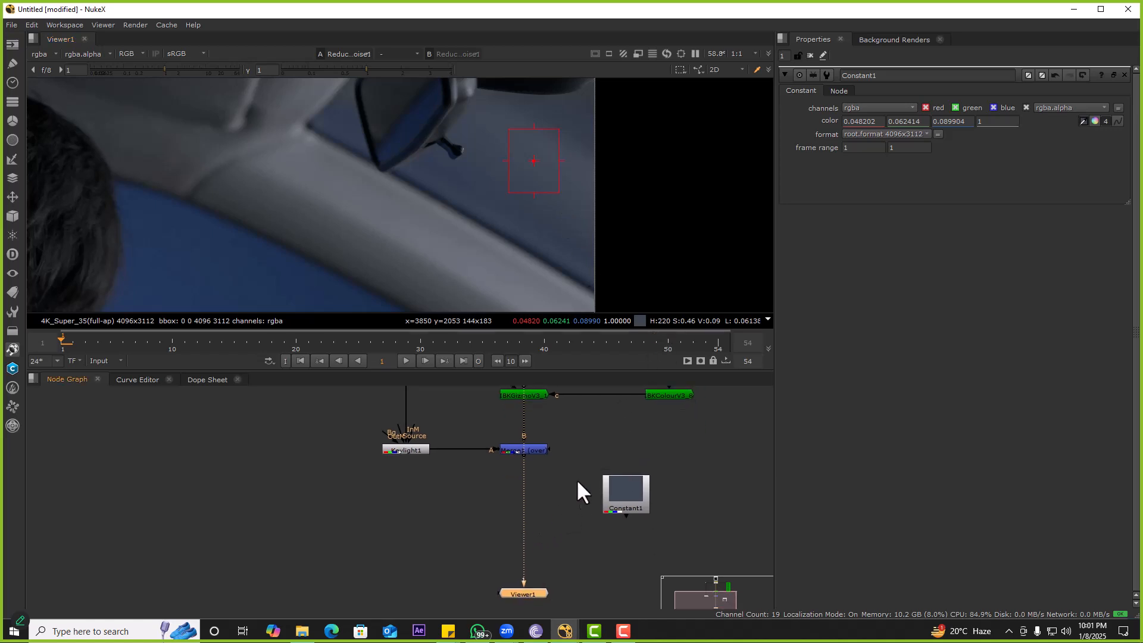
Step: Add a second IBKGizmo node beside the Constant and connect its c input to the Constant
left_click_drag(597, 508, 620, 483)
left_click(591, 498)
key("Tab")
type("i")
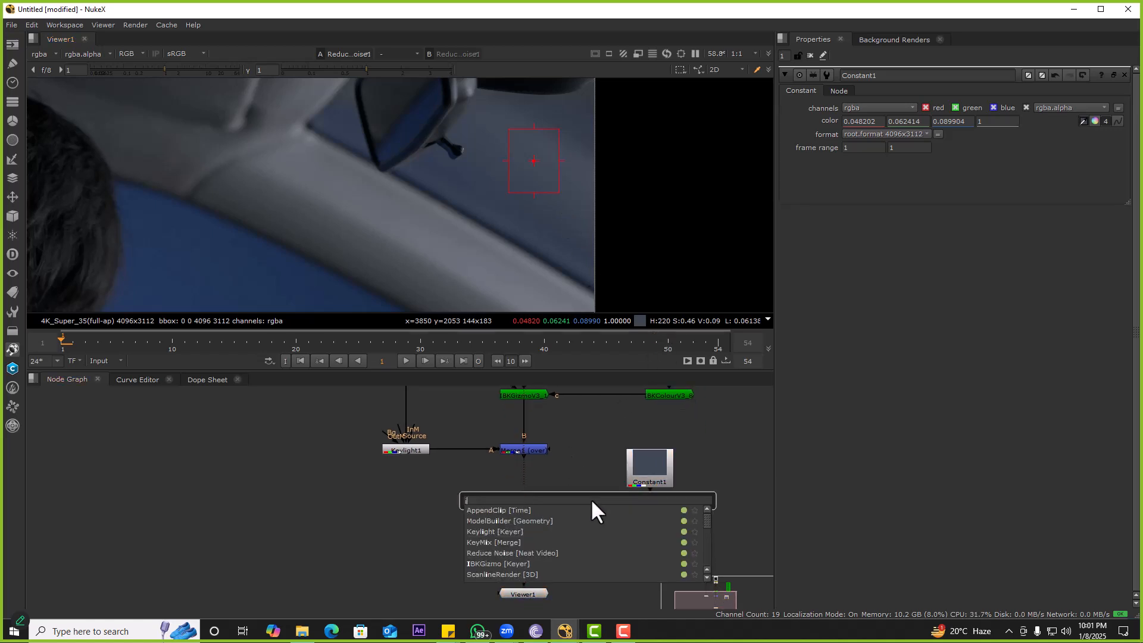
type("bk")
key("Return")
scroll(585, 495, "up", 5)
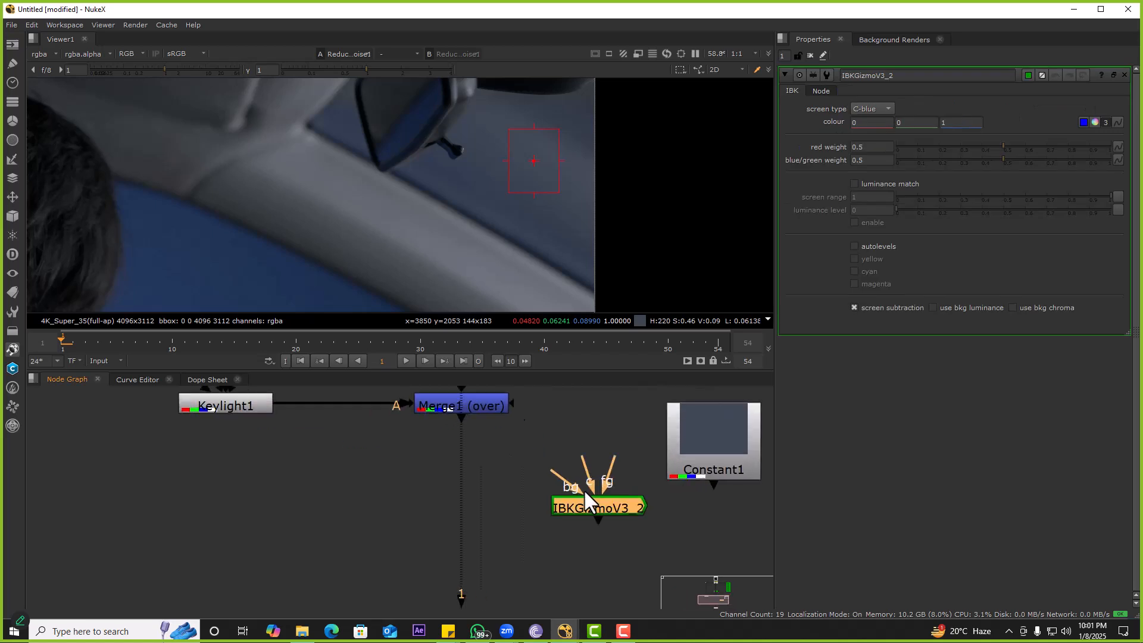
scroll(594, 472, "down", 3)
left_click_drag(588, 465, 671, 460)
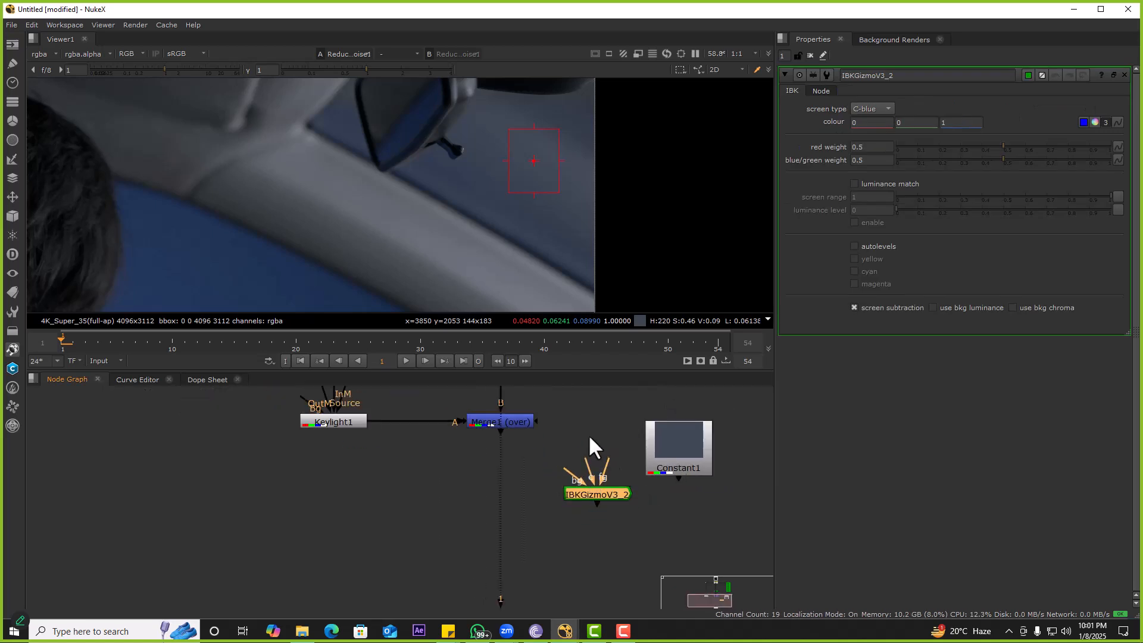
Step: Connect the second IBKGizmo's fg input to the Reduce Noise node and arrange the new nodes beside the main branch
middle_click_drag(588, 434, 554, 473)
scroll(526, 442, "up", 4)
scroll(560, 452, "down", 6)
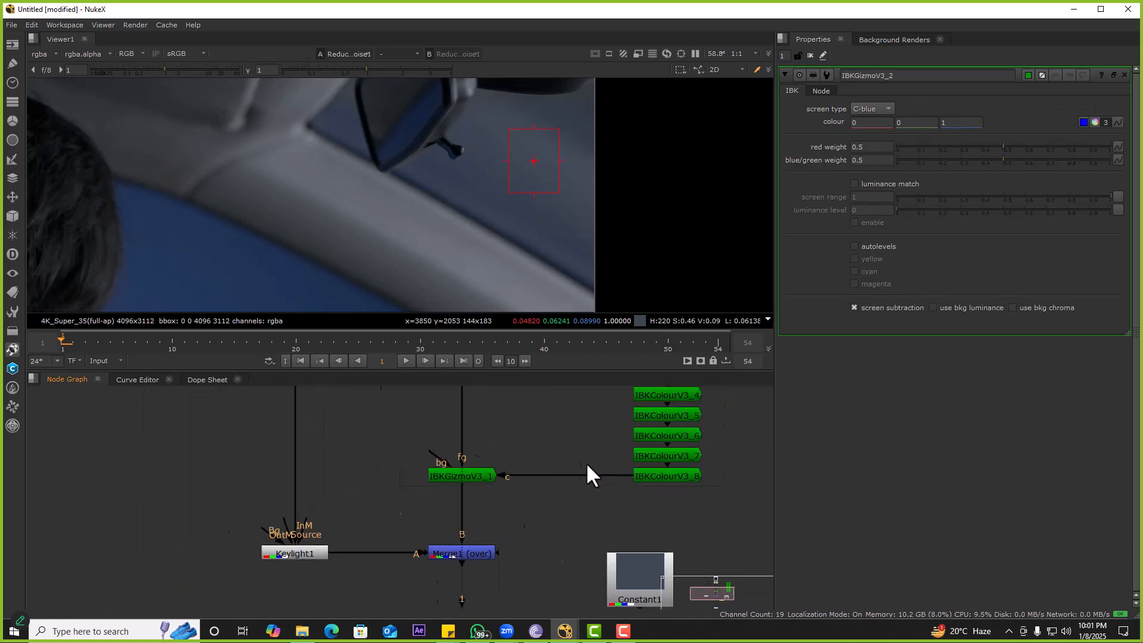
scroll(558, 513, "up", 3)
left_click_drag(543, 519, 712, 538)
scroll(612, 518, "down", 1)
scroll(595, 518, "down", 2)
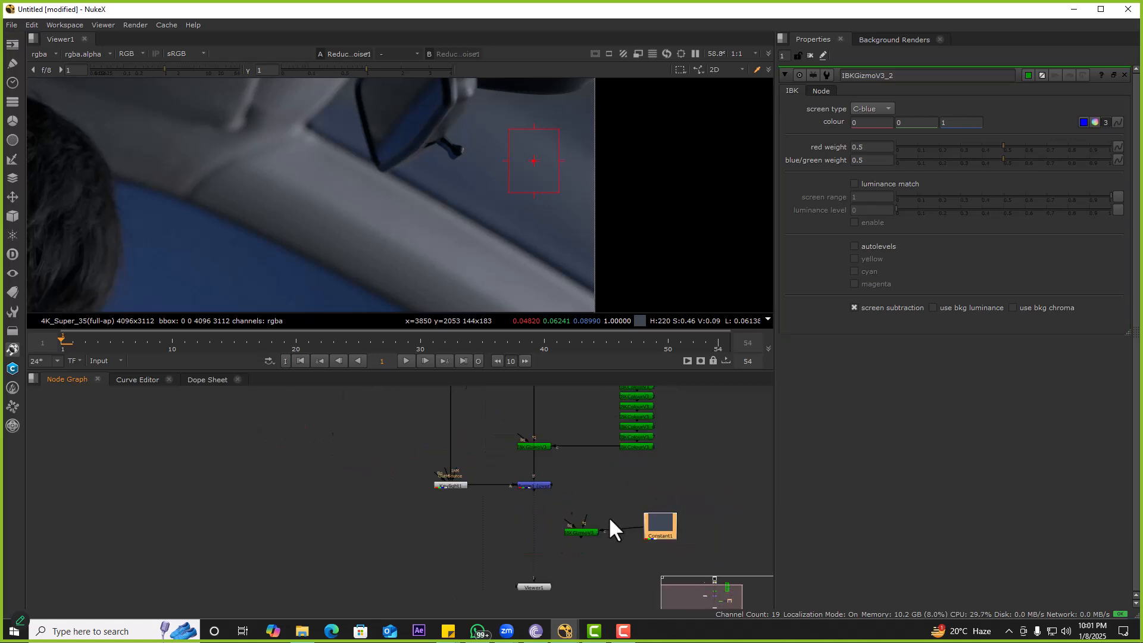
left_click_drag(589, 553, 538, 420)
scroll(577, 513, "up", 2)
left_click(585, 547)
left_click_drag(583, 547, 605, 533)
Step: View the second IBKGizmo's alpha and set its red weight to 0.71
key("1")
key("a")
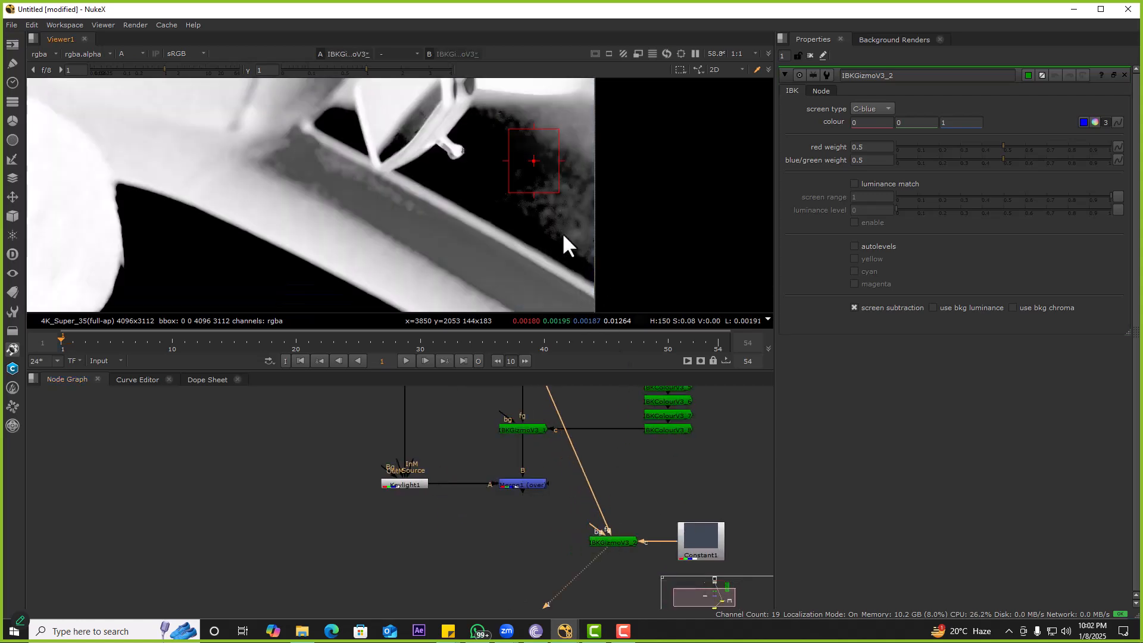
scroll(553, 232, "down", 4)
left_click_drag(998, 147, 877, 150)
key("ctrl+z")
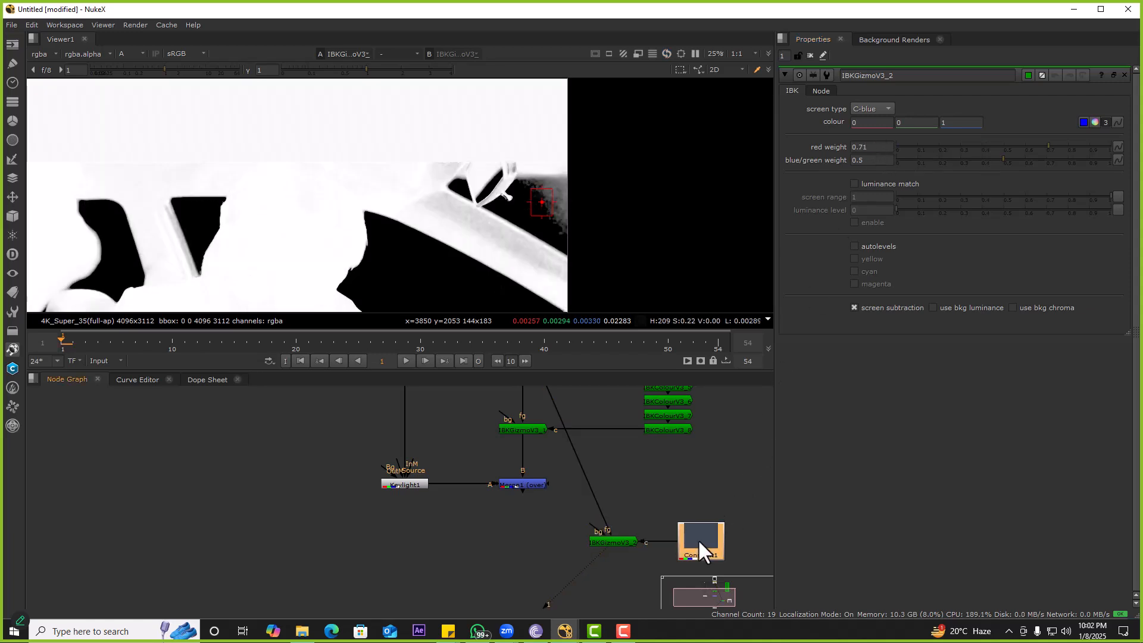
Step: Set the Constant's red value to 0.02 and check the matte beside the rear-view mirror
double_click(699, 537)
left_click(1094, 121)
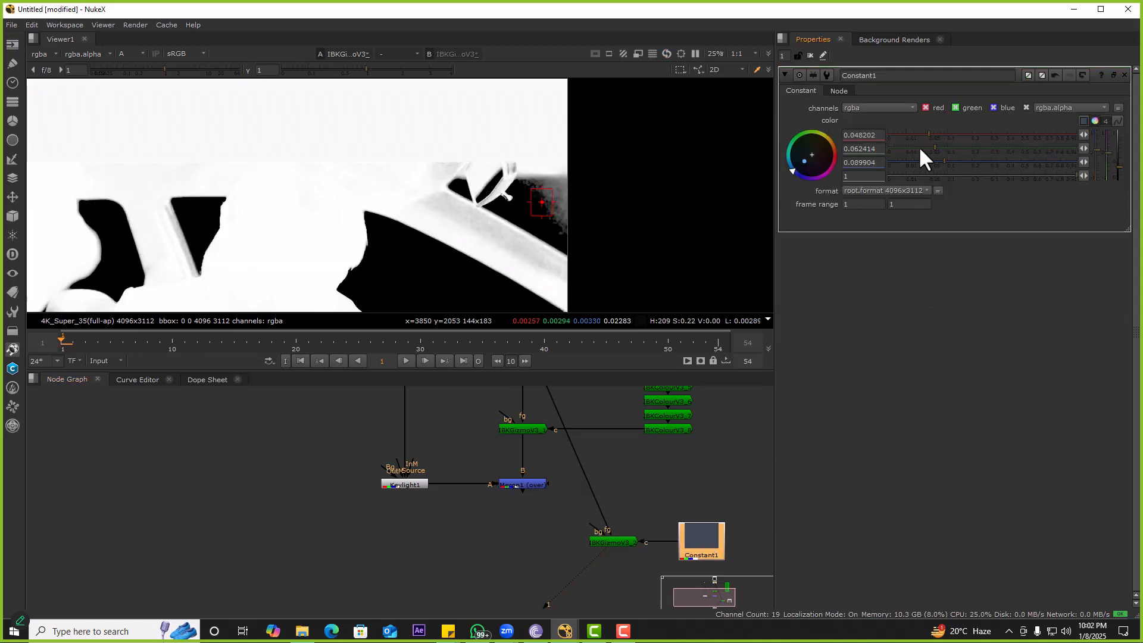
left_click_drag(934, 134, 913, 135)
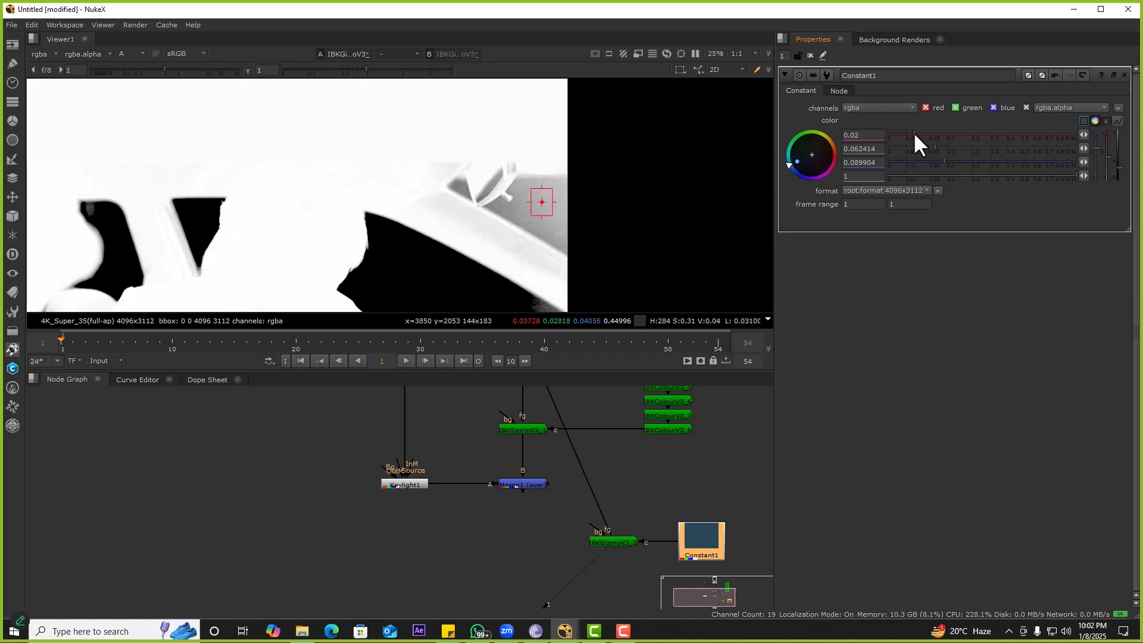
scroll(553, 223, "up", 2)
left_click_drag(624, 133, 402, 239)
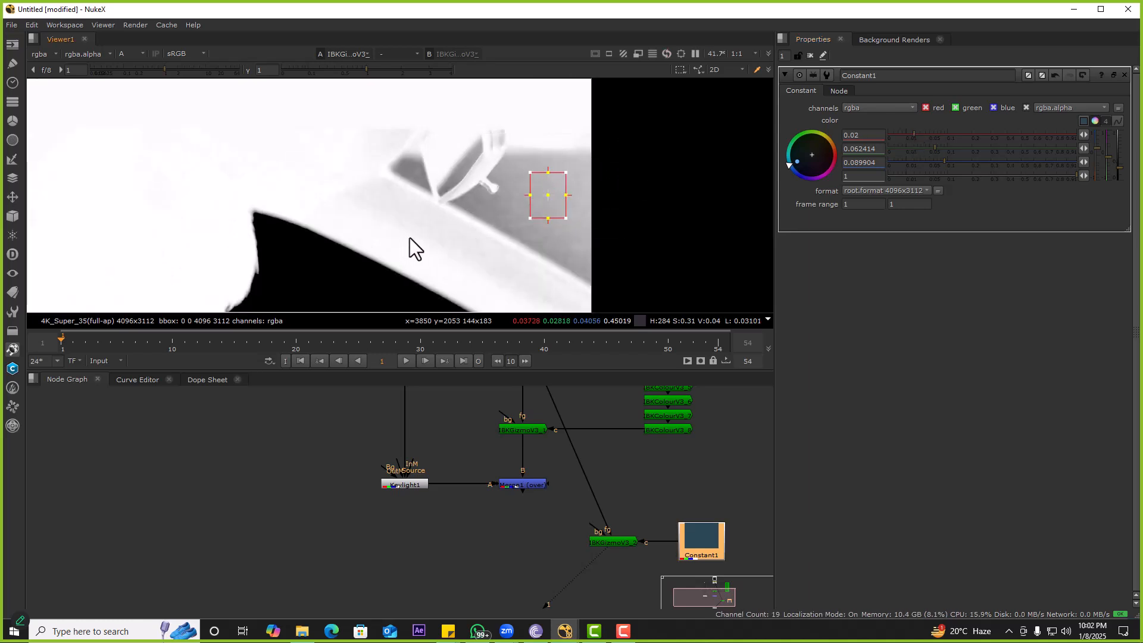
scroll(494, 203, "down", 2)
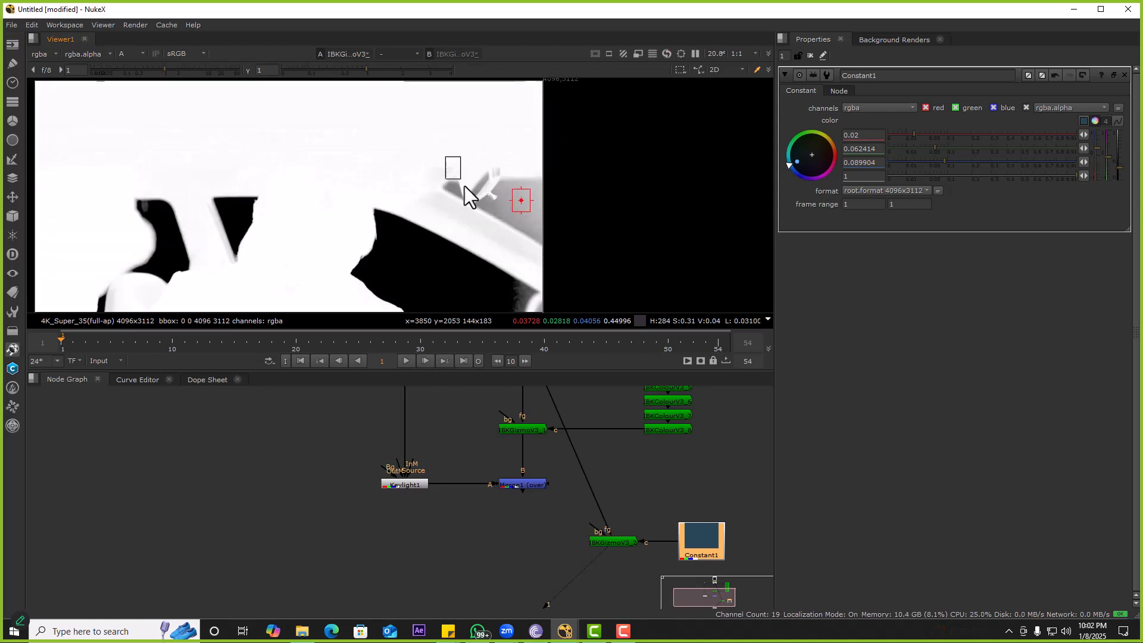
Step: Move the Constant and the second IBKGizmo up level with the existing Merge node
left_click_drag(696, 539, 698, 504)
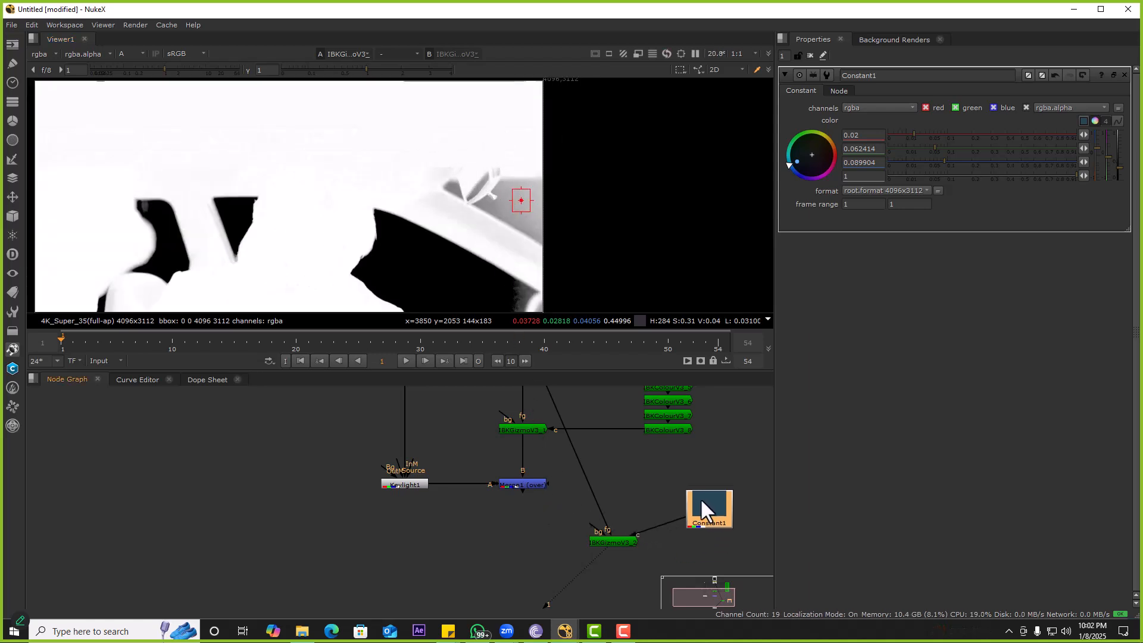
left_click_drag(625, 540, 624, 487)
left_click_drag(693, 505, 691, 482)
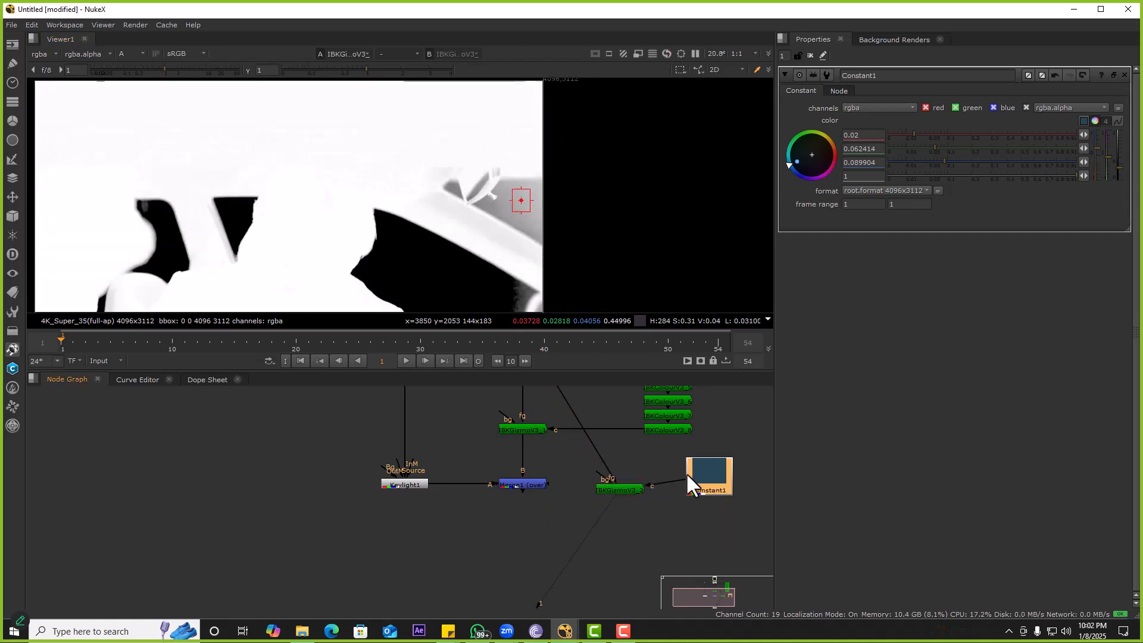
Step: Insert an over Merge below the first IBKGizmo, feeding the second IBKGizmo into its A input
left_click(530, 430)
key("1")
scroll(545, 470, "up", 3)
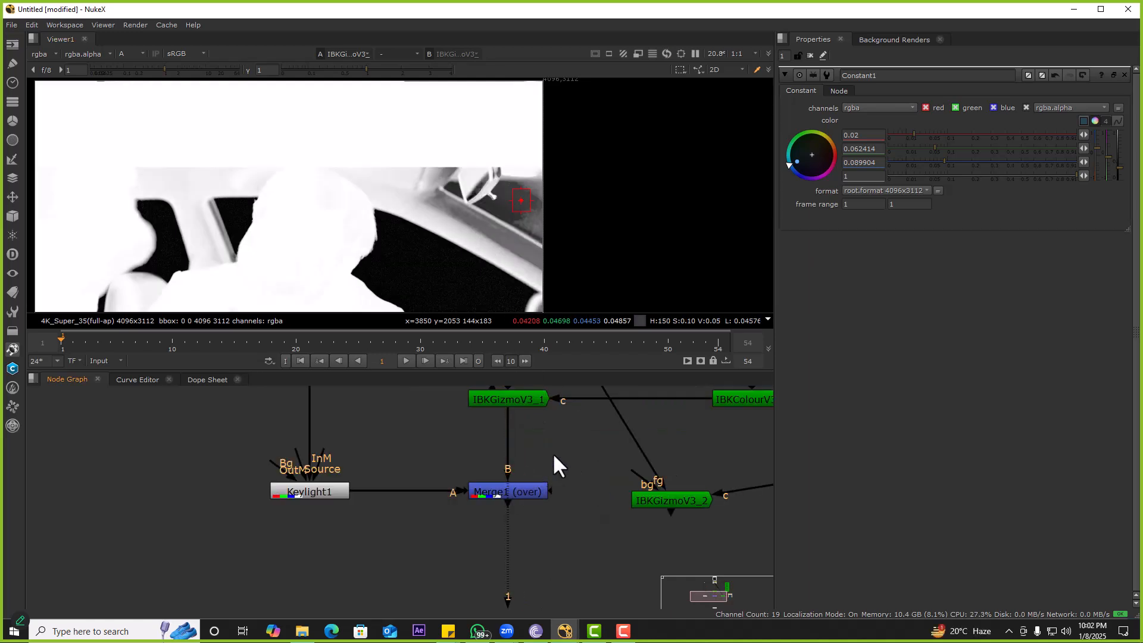
key("m")
left_click_drag(530, 456, 669, 497)
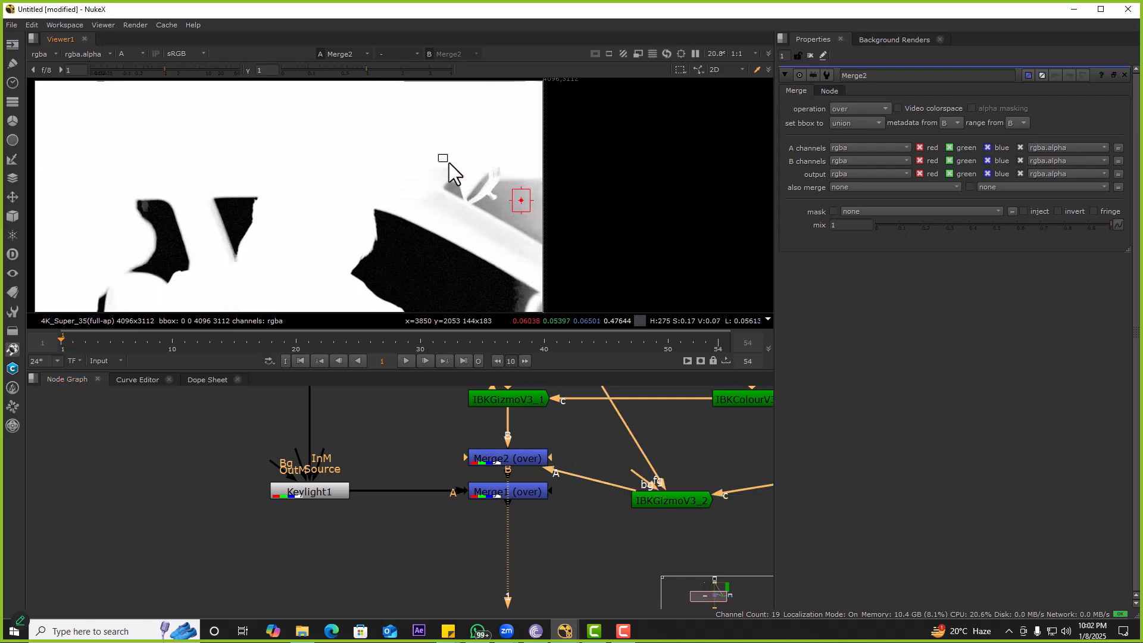
Step: View the lower Merge's alpha and examine the combined matte in the window area beside the rear-view mirror
left_click(534, 492)
mouse_move(530, 454)
left_mouse_down()
mouse_move(571, 439)
mouse_move(528, 439)
mouse_move(507, 458)
left_mouse_up()
left_click(513, 492)
double_click(513, 492)
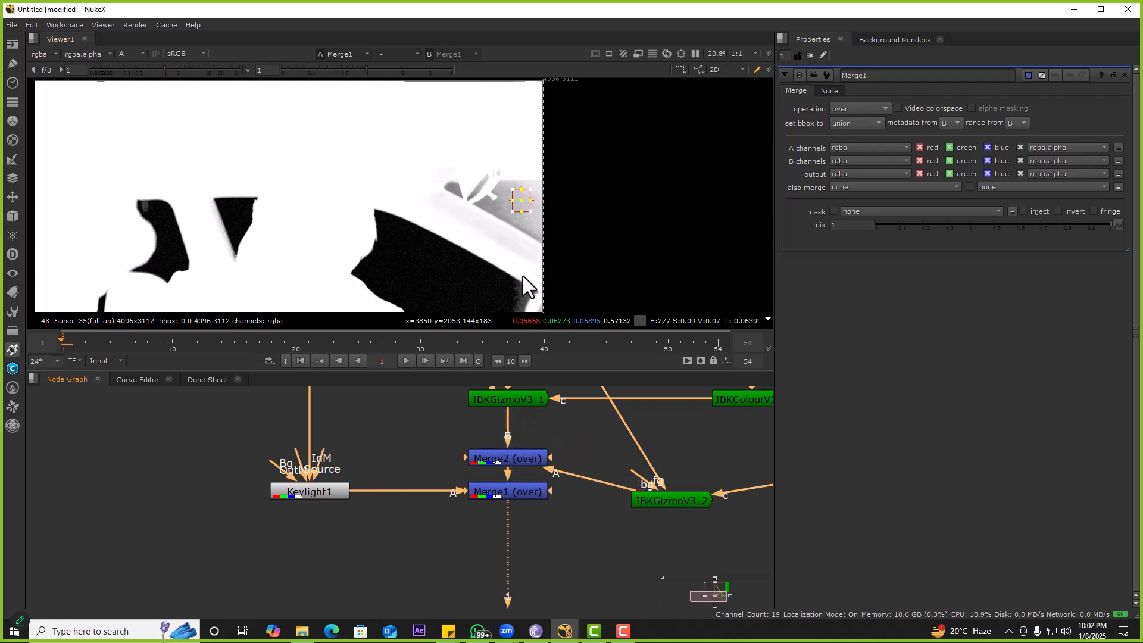
key("f")
scroll(549, 167, "up", 3)
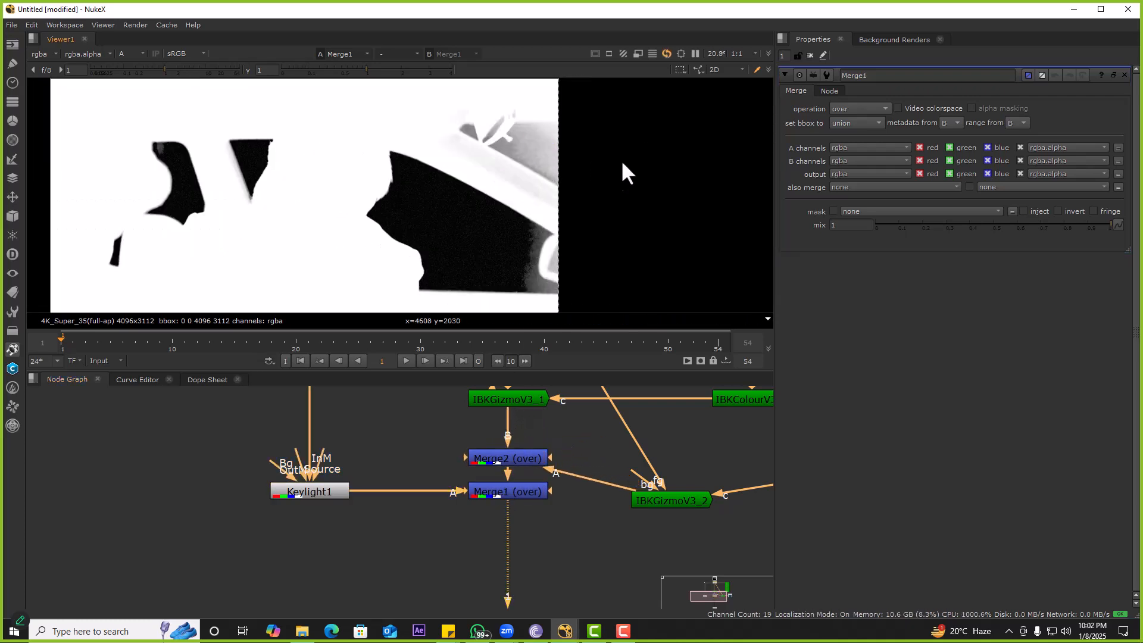
scroll(524, 152, "up", 5)
left_click_drag(500, 125, 600, 184, "ctrl+shift")
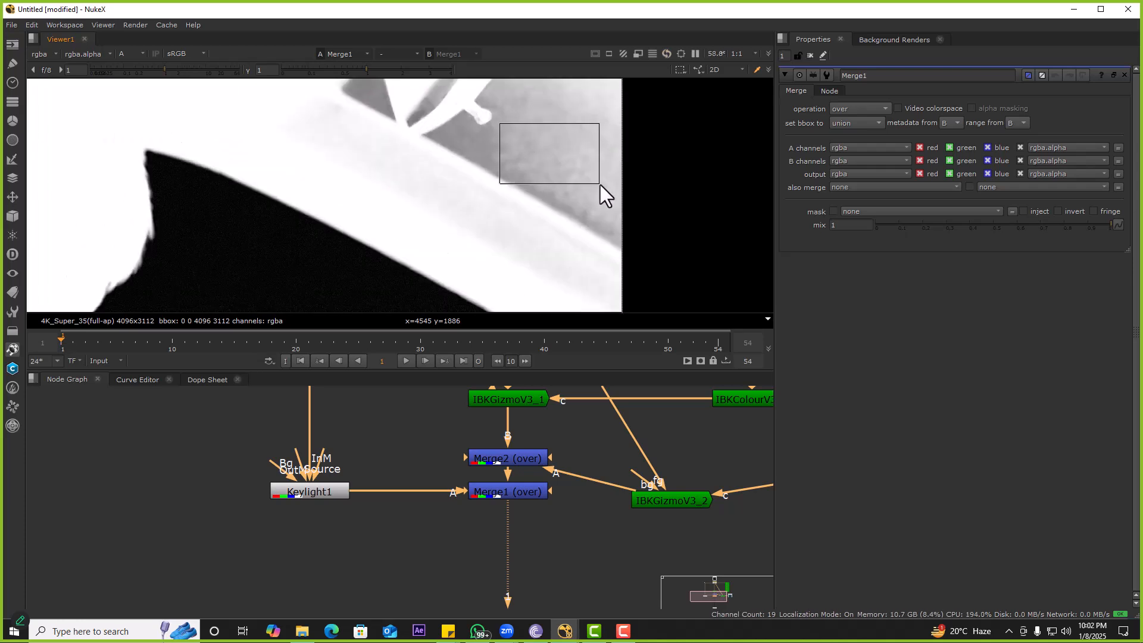
Step: Set the Constant's red value to 0.013 and check the merged matte around the side window
scroll(658, 480, "down", 2)
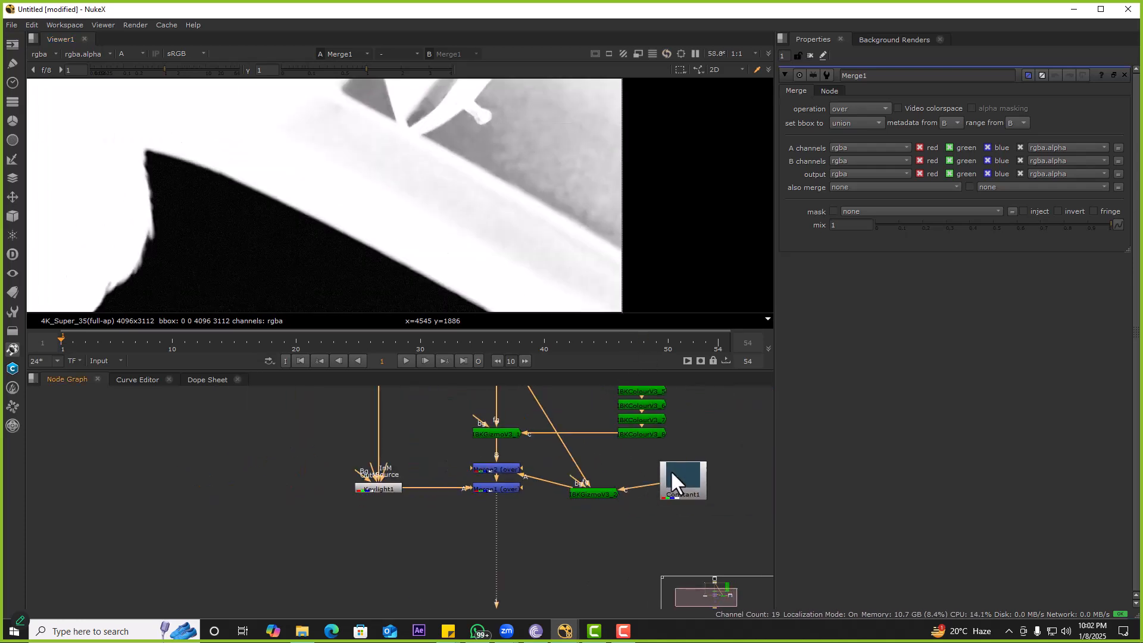
double_click(682, 476)
left_click_drag(920, 133, 908, 132)
key("f")
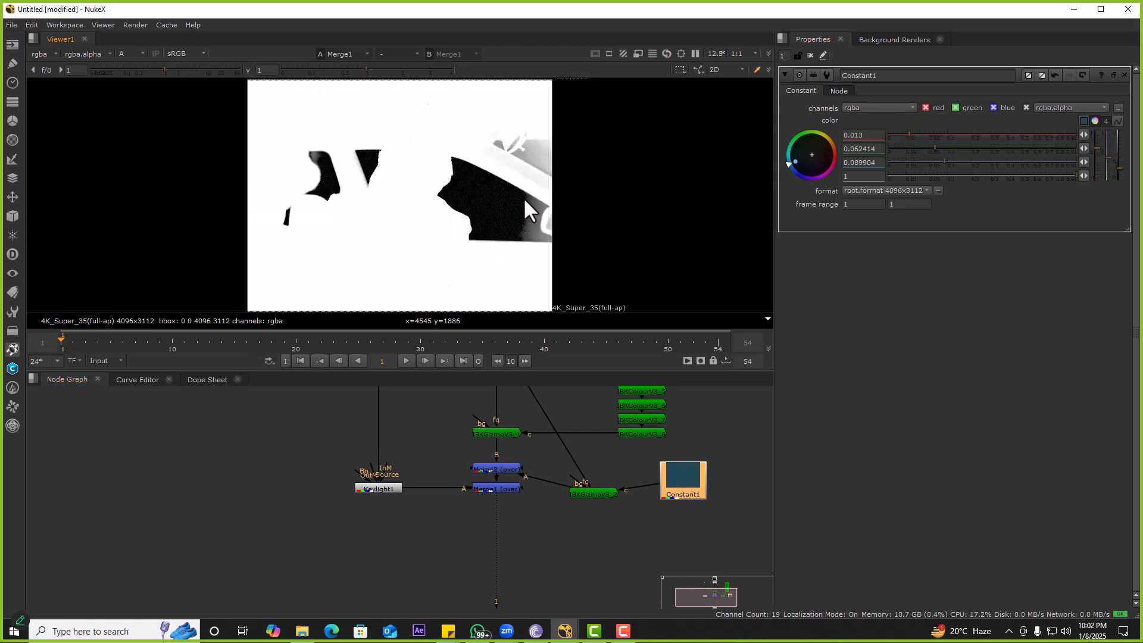
scroll(524, 226, "up", 5)
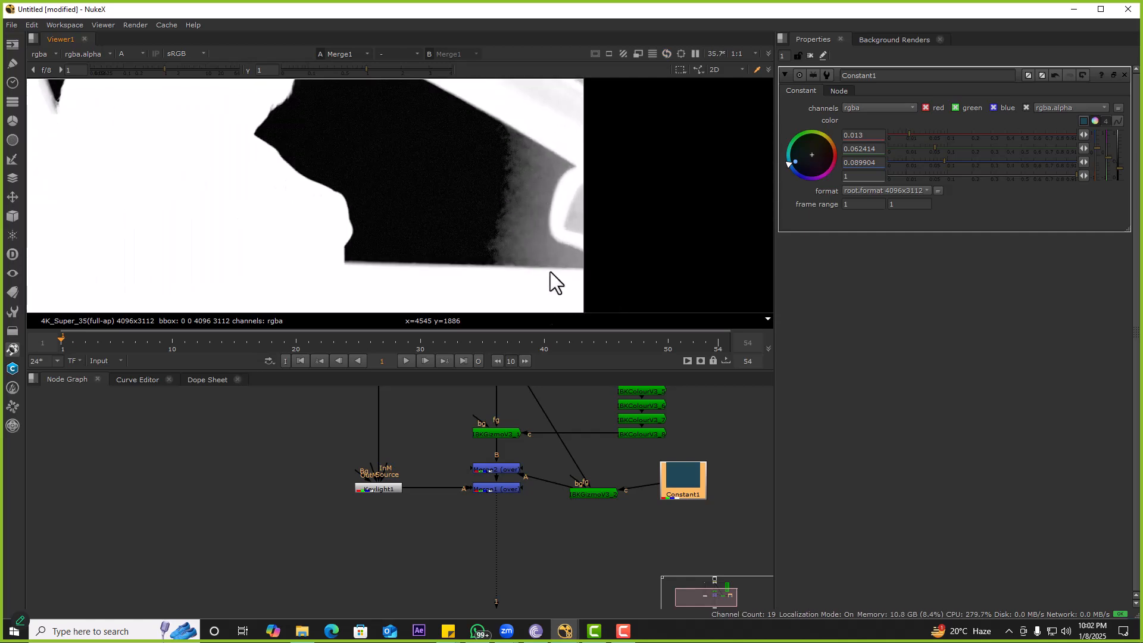
Step: Add a second Keylight node, connect its Source to the dot fed by Reduce Noise, and view its alpha
middle_click_drag(457, 528, 482, 493)
key("Tab")
type("keyli")
key("Return")
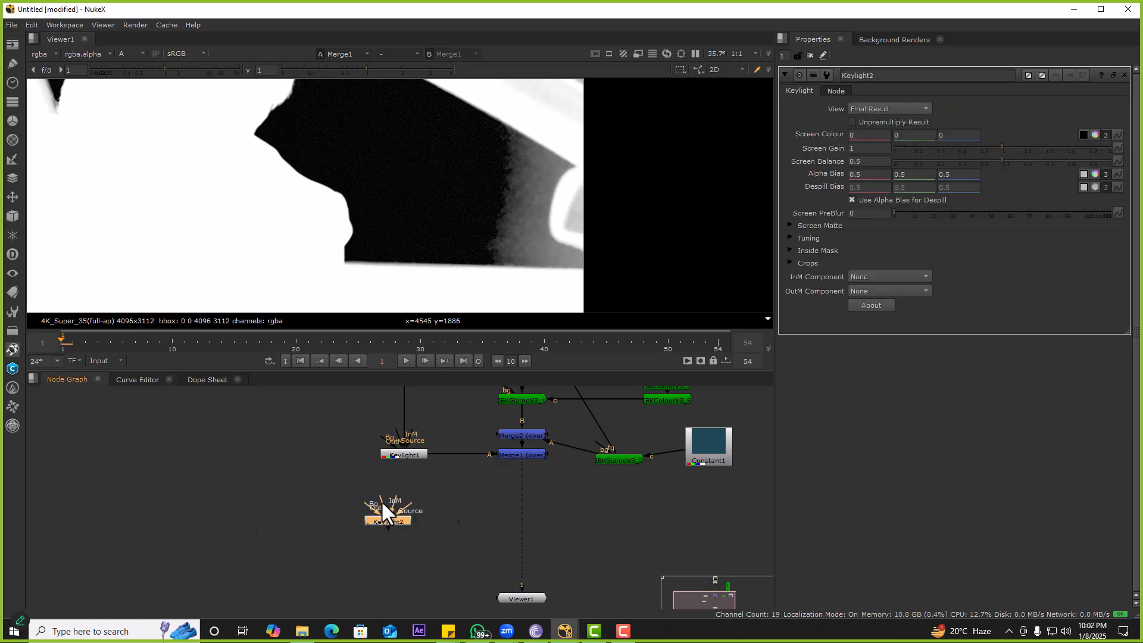
scroll(381, 496, "down", 4)
left_click_drag(400, 532, 407, 412)
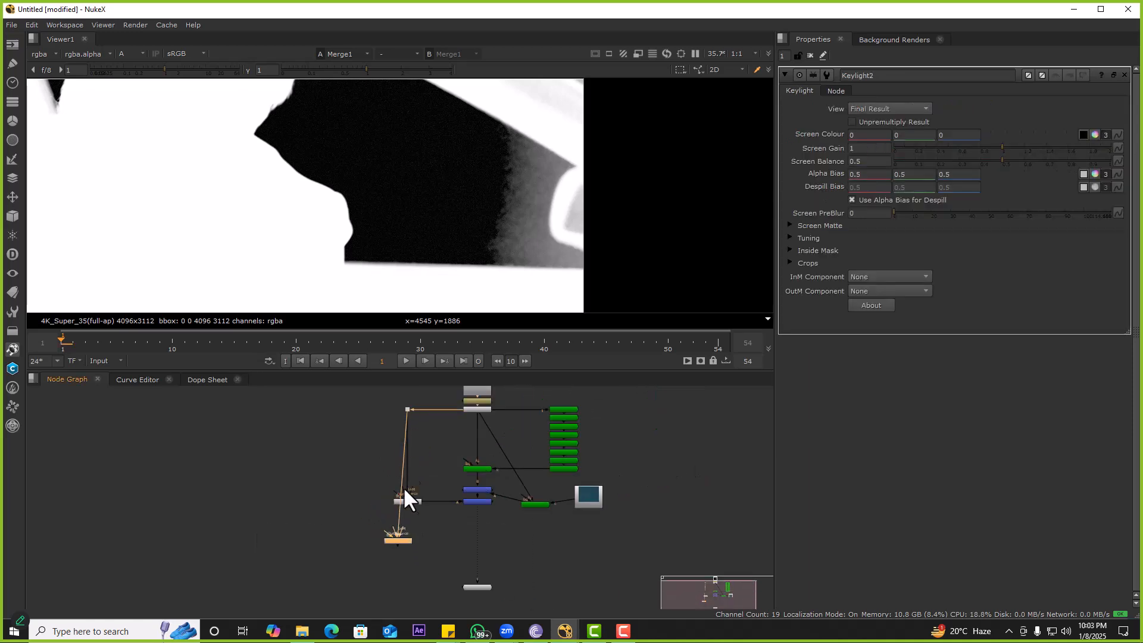
left_click_drag(396, 542, 347, 522)
key("1")
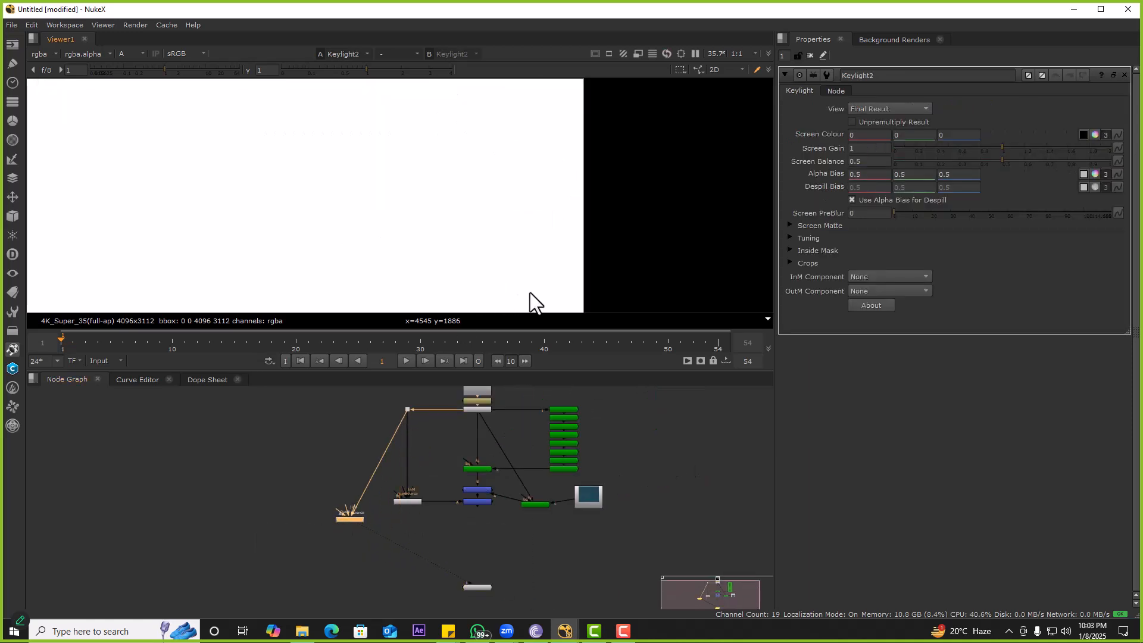
Step: Sample Keylight2's Screen Colour from the blue screen just beside the mirror and view the resulting alpha
key("a")
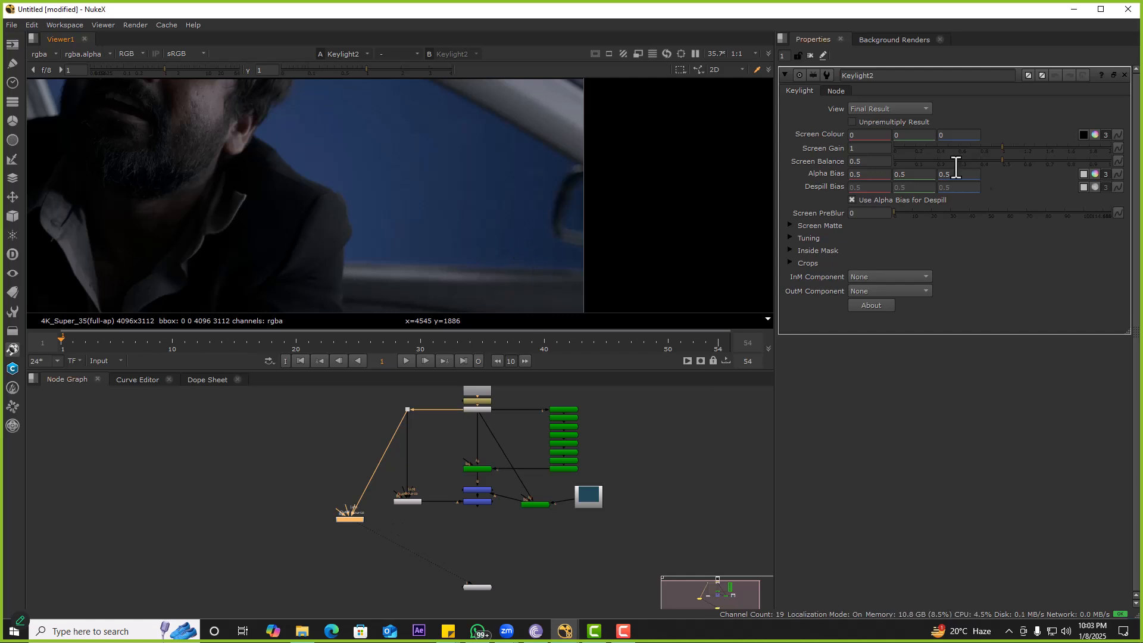
left_click(1083, 135)
scroll(574, 232, "up", 4)
left_click_drag(480, 199, 502, 234, "ctrl+shift")
key("a")
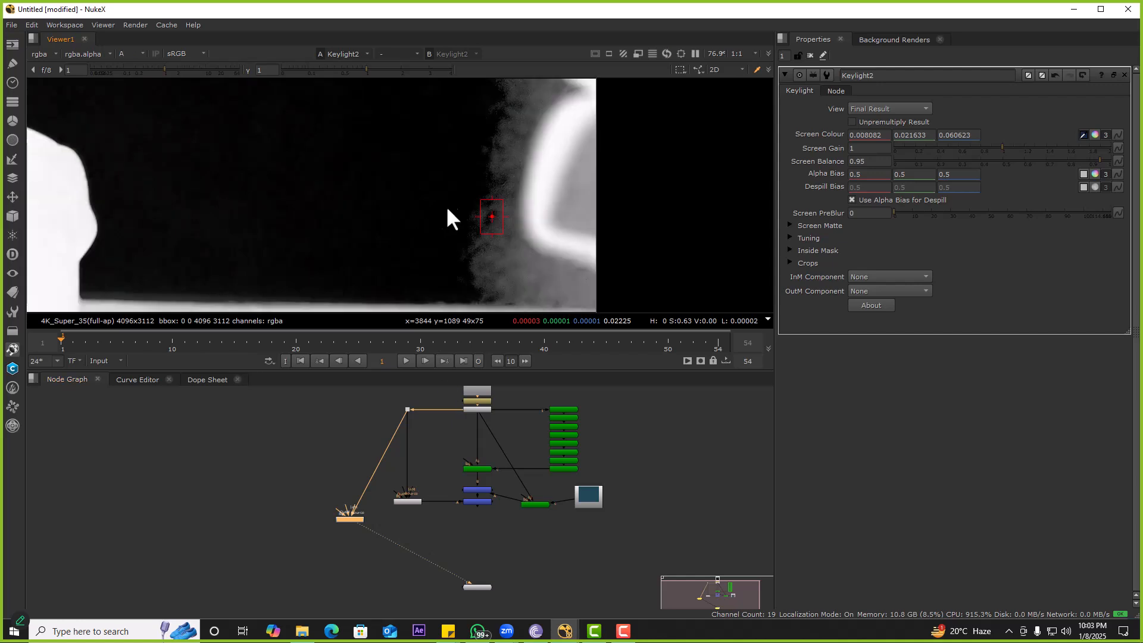
Step: Set Keylight2's Screen Gain to 1.1
scroll(447, 227, "down", 4)
left_click(866, 149)
type(".1")
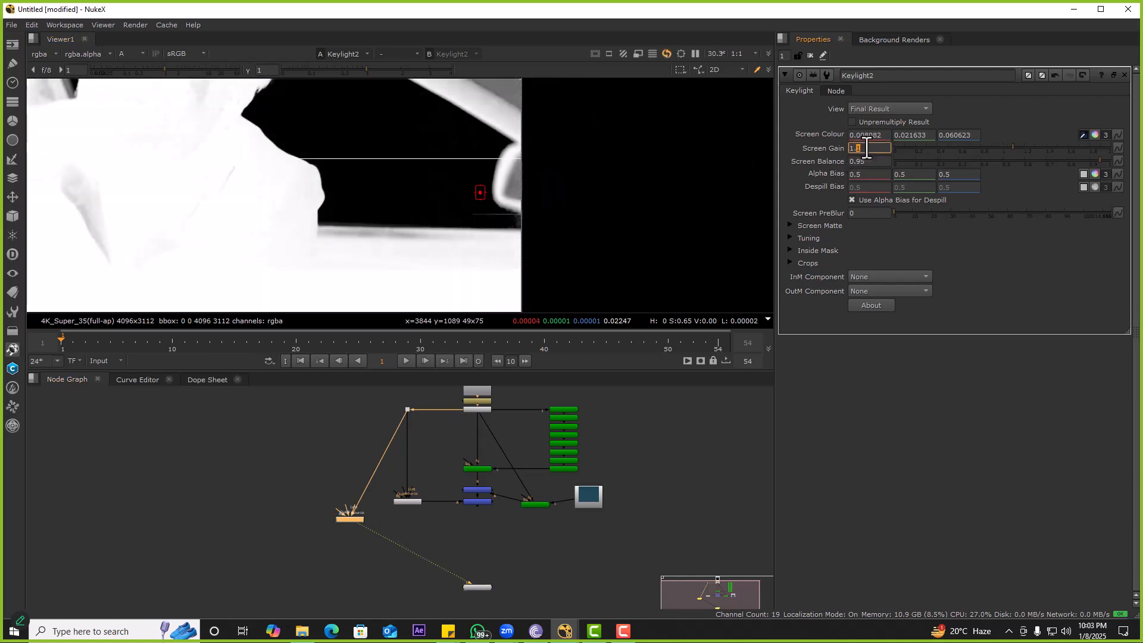
Step: View the lower Merge, insert a Keymix node below it, and connect Keylight2 to the Keymix's A input
scroll(482, 511, "up", 3)
left_click(475, 496)
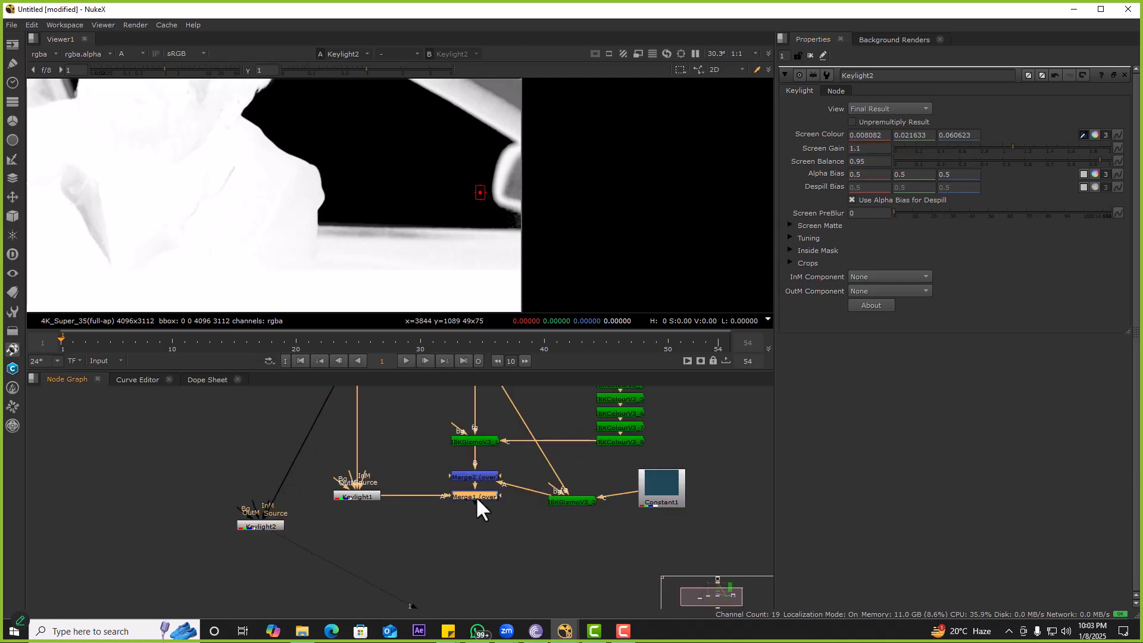
key("1")
left_click(437, 554)
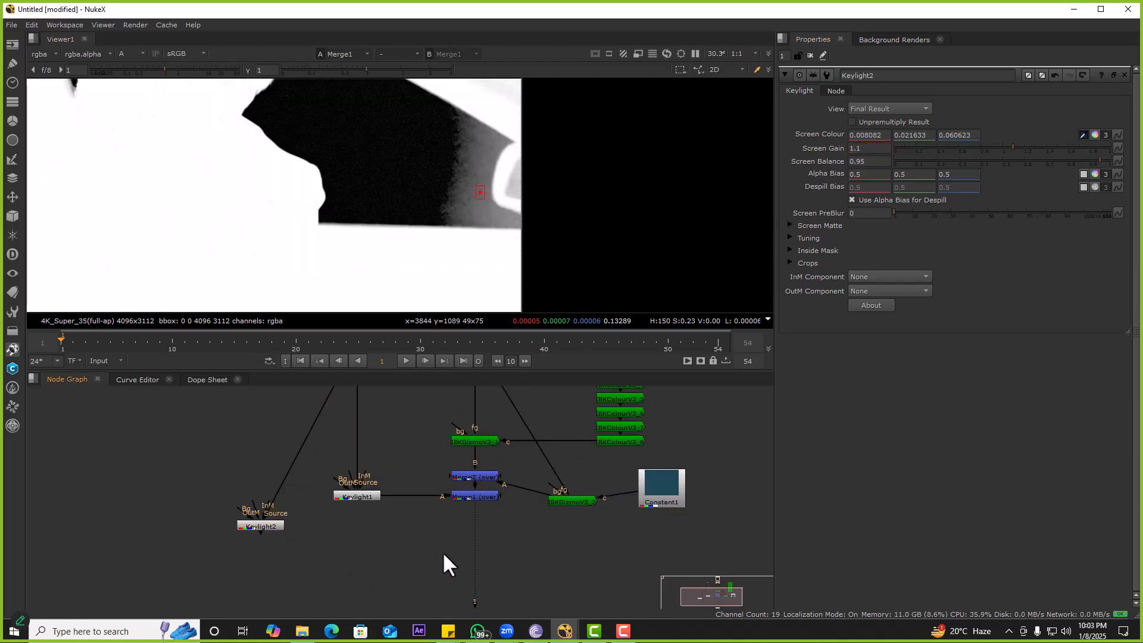
key("Tab")
type("keym")
left_click(384, 558)
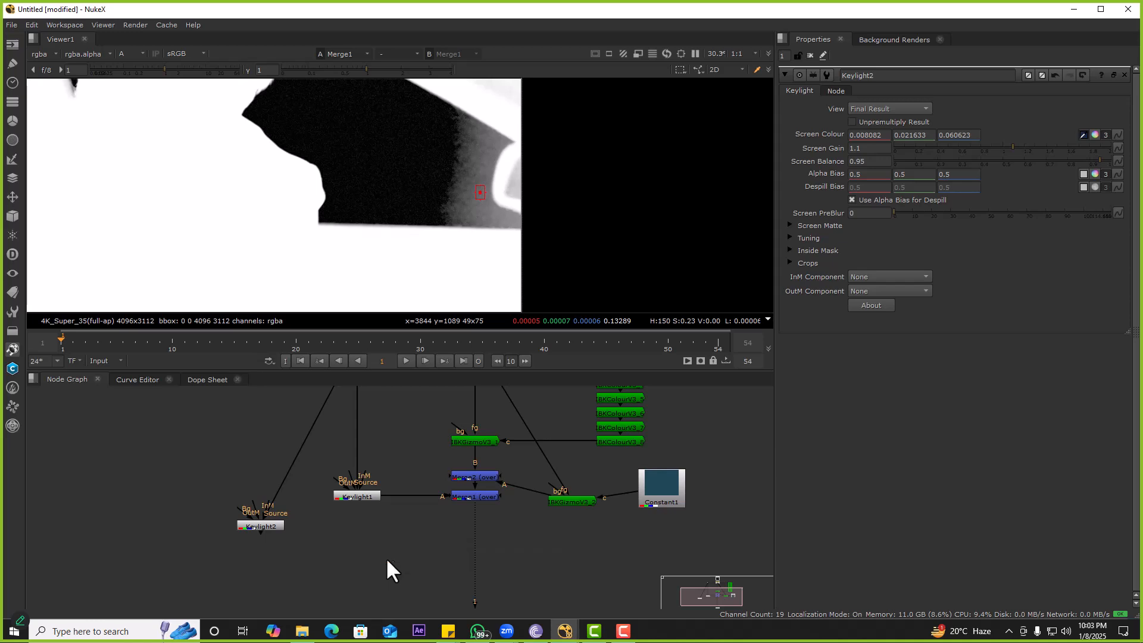
scroll(437, 551, "up", 3)
left_click(487, 531)
left_click_drag(488, 533, 152, 506)
Step: Add a Roto node as the Keymix mask and draw a closed spline around the grey window area beside the mirror
key("o")
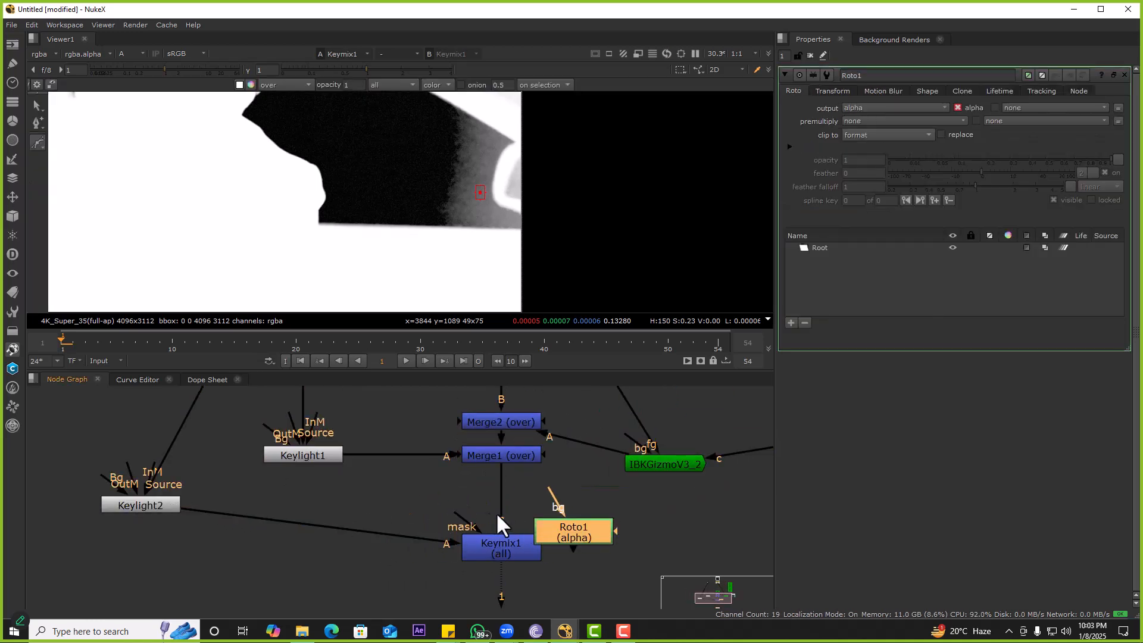
left_click_drag(594, 530, 649, 521)
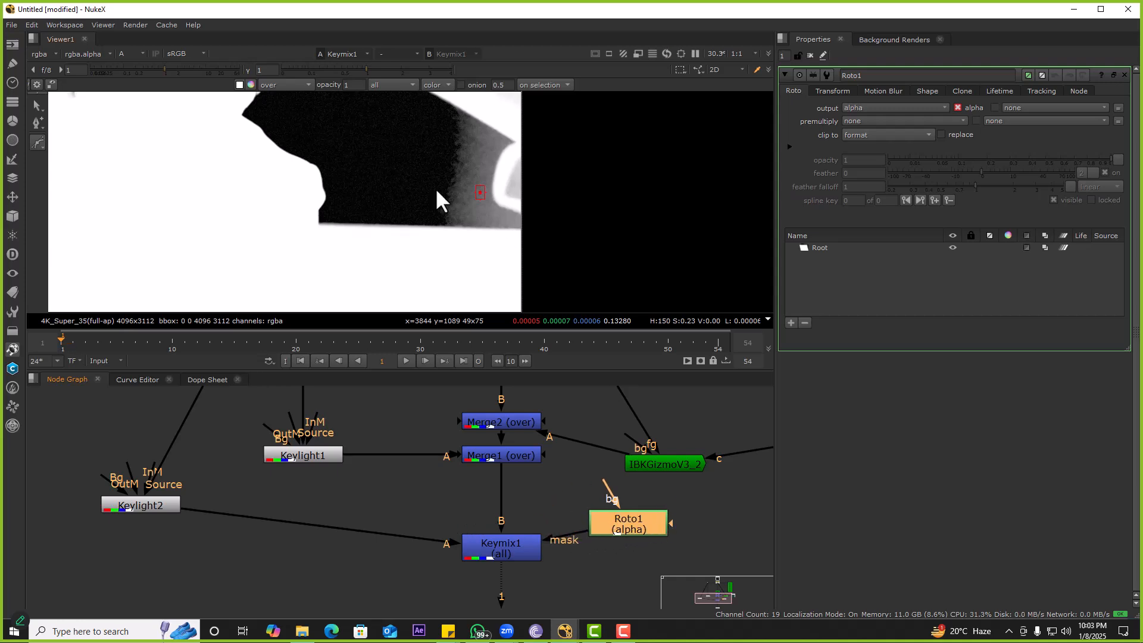
scroll(448, 193, "down", 3)
left_click(416, 204)
left_click(424, 183)
left_click(473, 194)
left_click(512, 222)
left_click(519, 255)
left_click(508, 265)
left_click(480, 273)
left_click(454, 272)
left_click(424, 267)
left_click(413, 255)
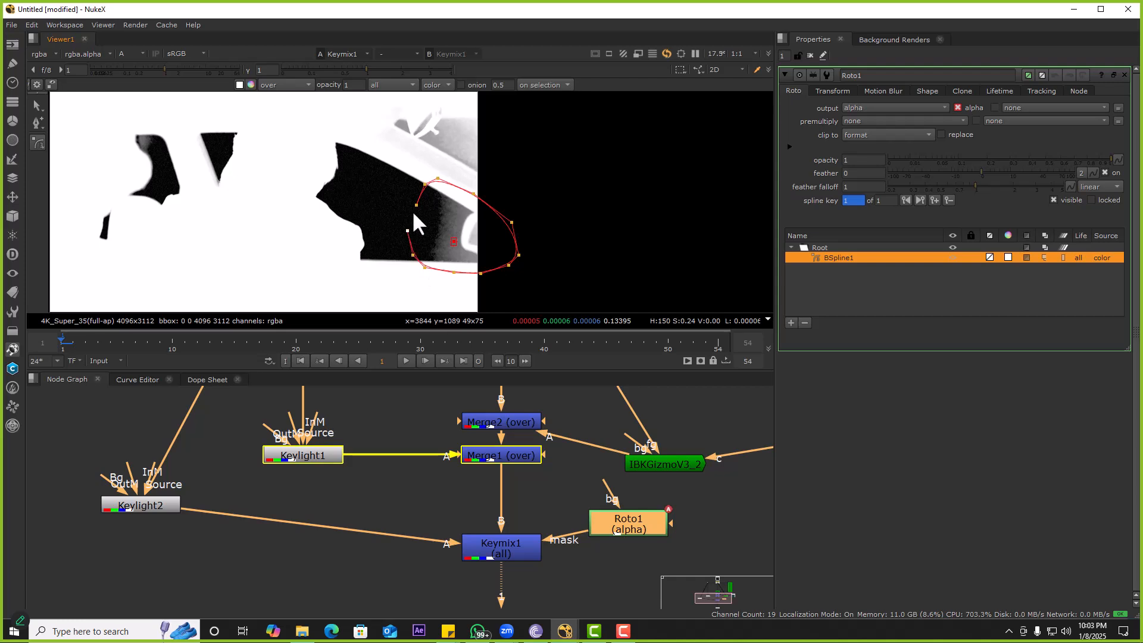
left_click(417, 205)
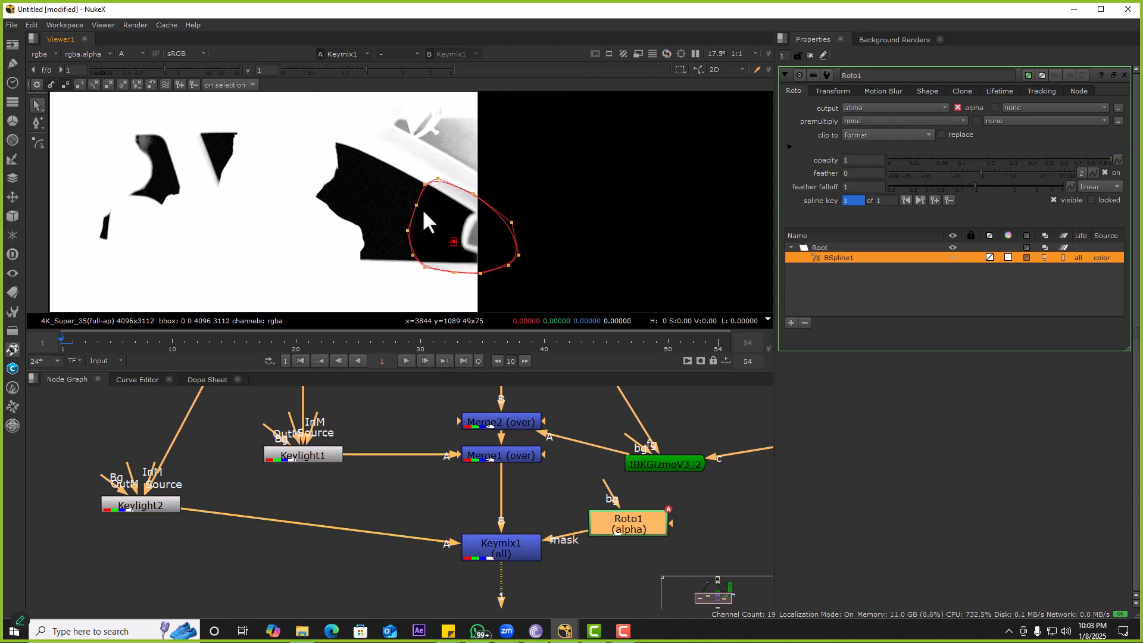
Step: Close the open node properties and examine the Keymix alpha around the masked window area
scroll(423, 209, "down", 3)
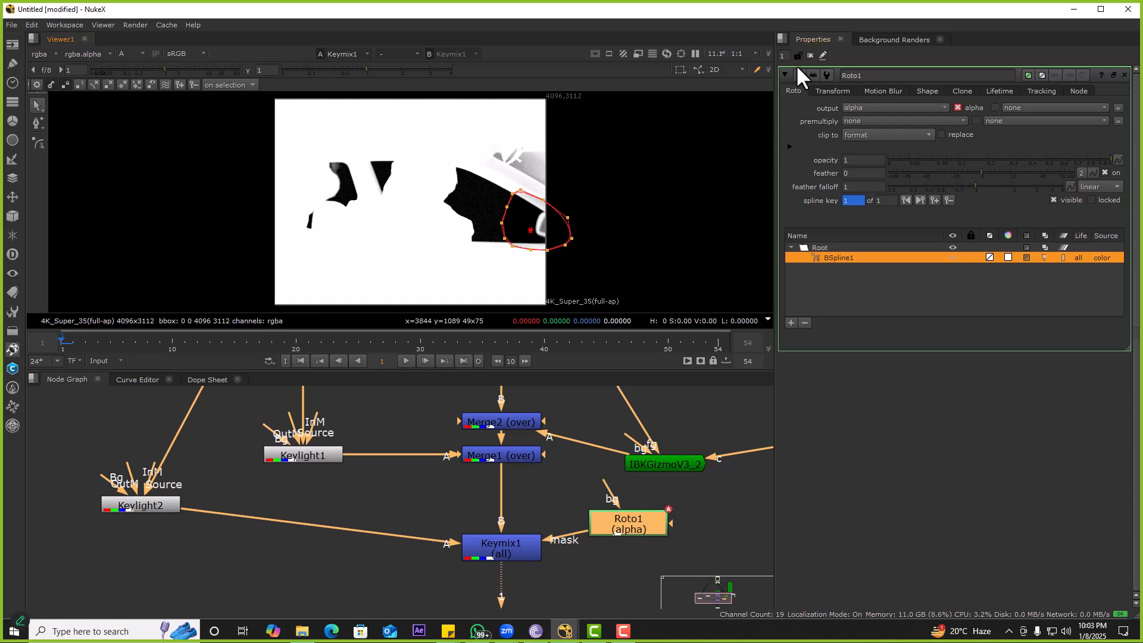
left_click(808, 55)
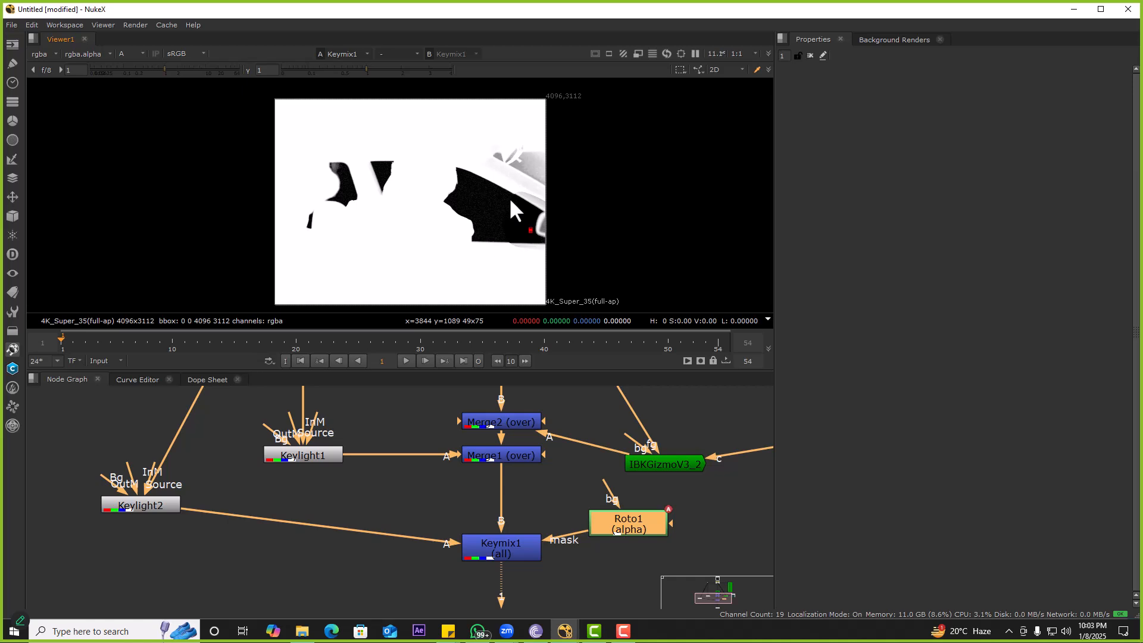
scroll(510, 200, "up", 1)
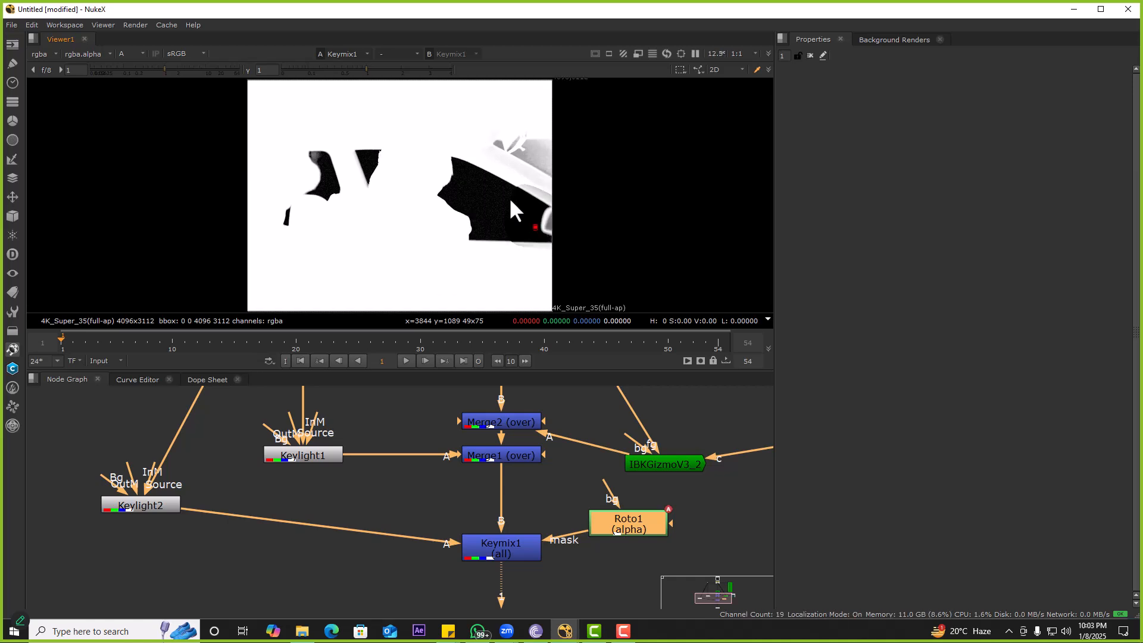
scroll(509, 198, "down", 7)
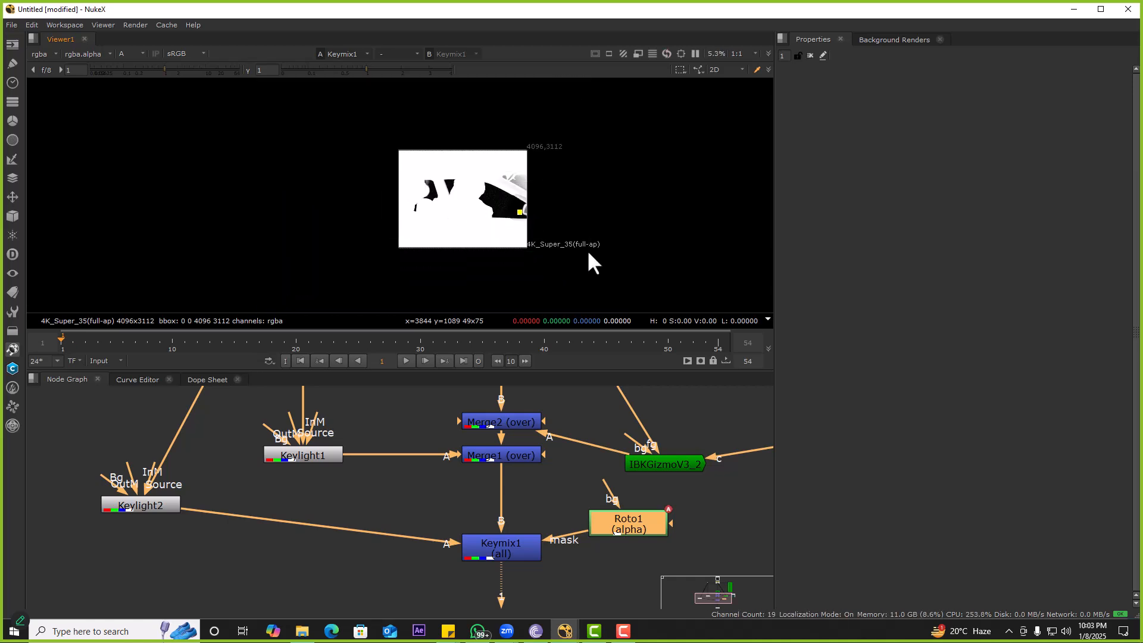
scroll(557, 222, "up", 7)
scroll(555, 219, "up", 10)
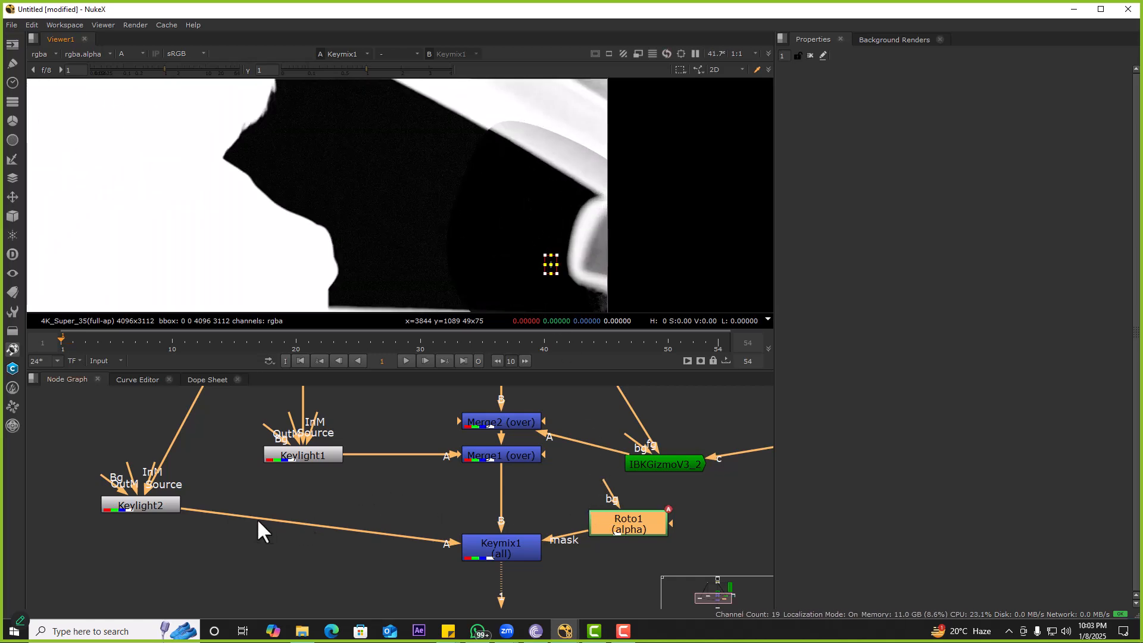
Step: In Keylight2's Screen Matte settings, lower Clip White in 0.1 increments to 0.6, checking the window frame in the Keymix alpha
double_click(167, 509)
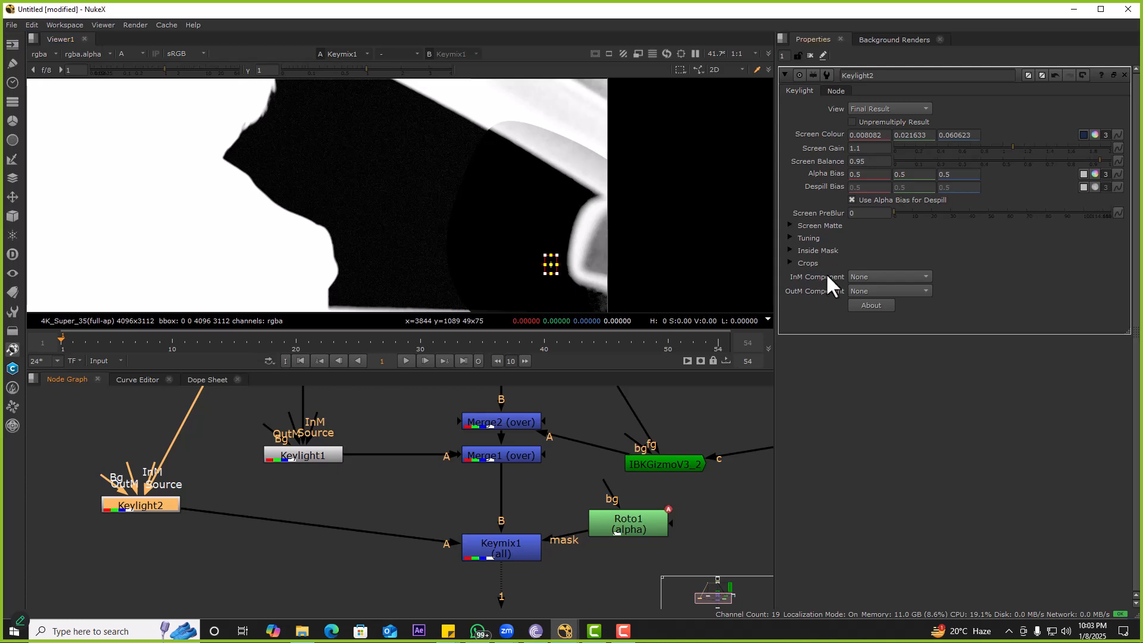
left_click(790, 225)
scroll(526, 138, "up", 4)
scroll(526, 143, "up", 4)
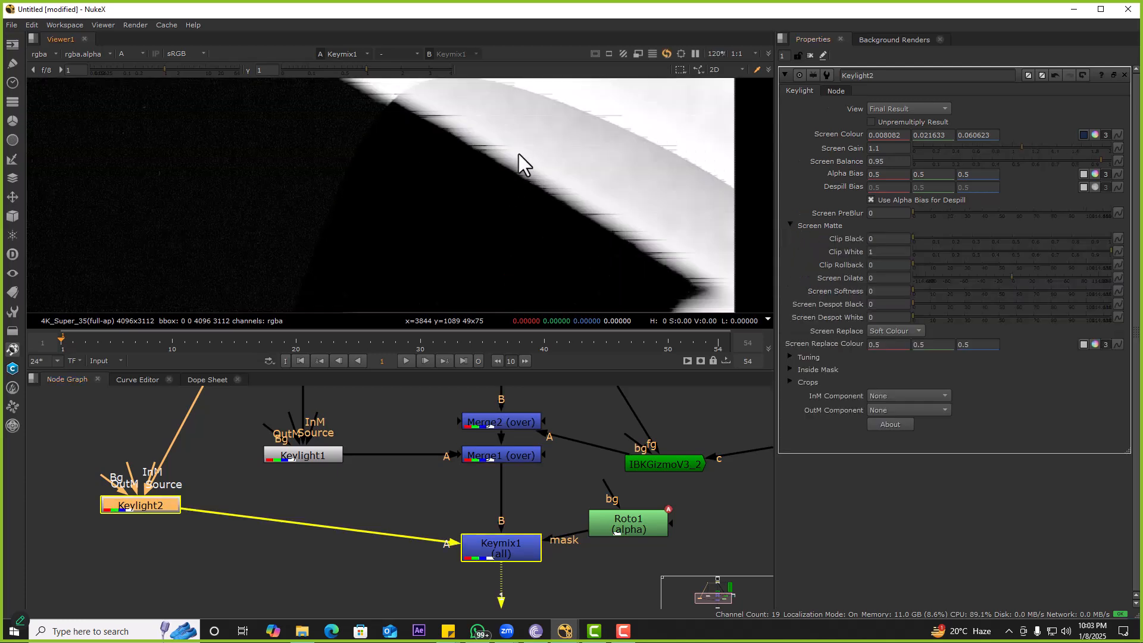
double_click(894, 254)
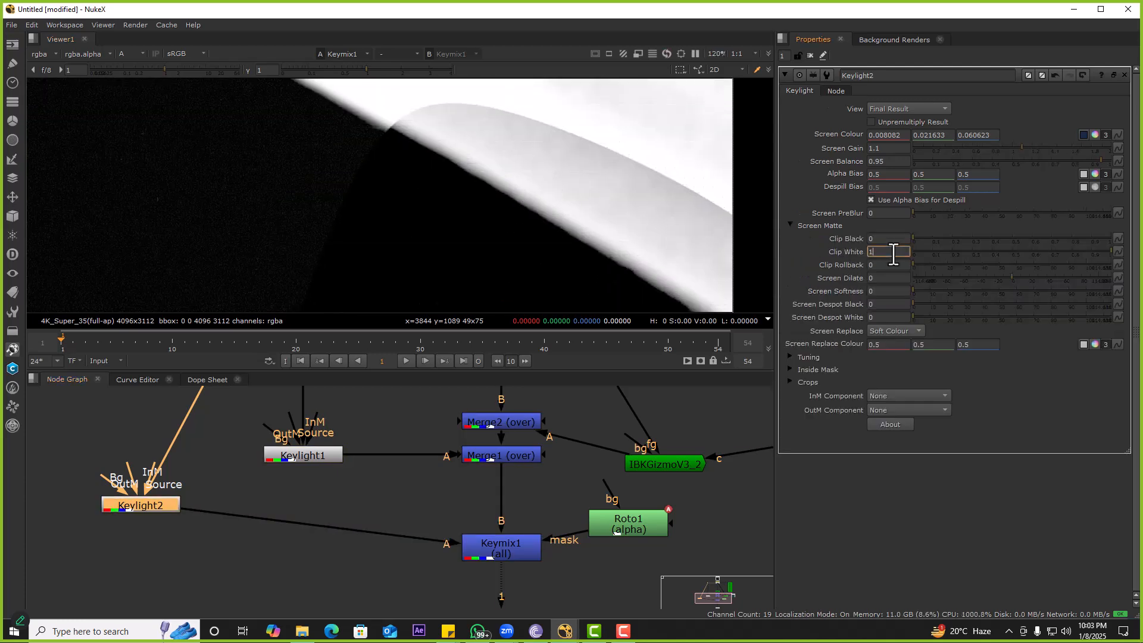
type(".9")
key("Return")
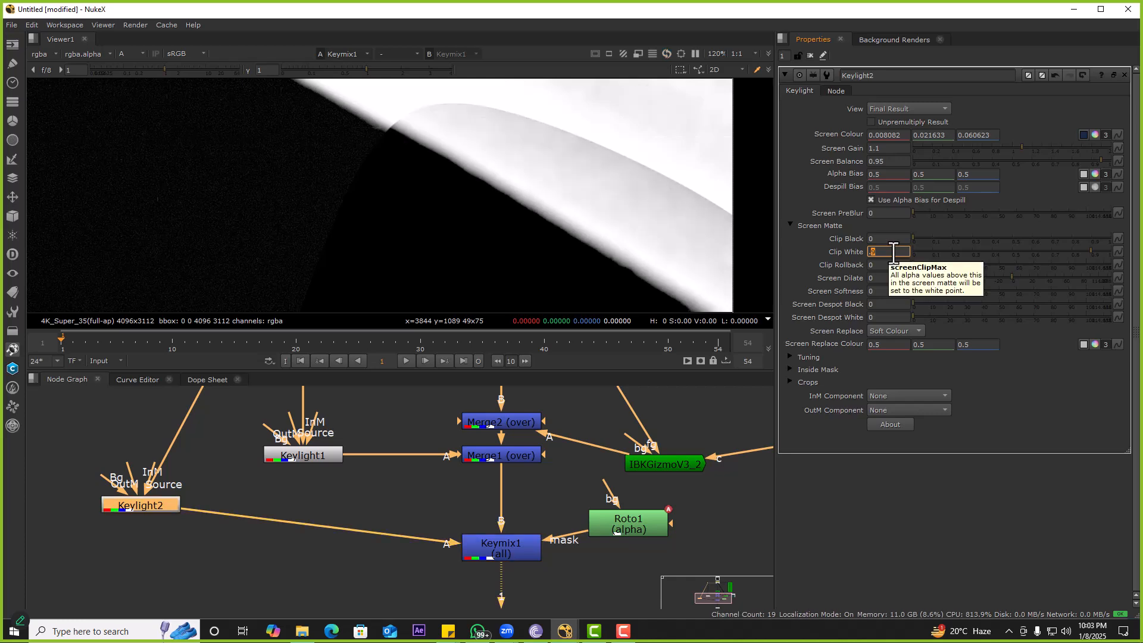
type(".8")
key("Return")
type(".7")
key("Return")
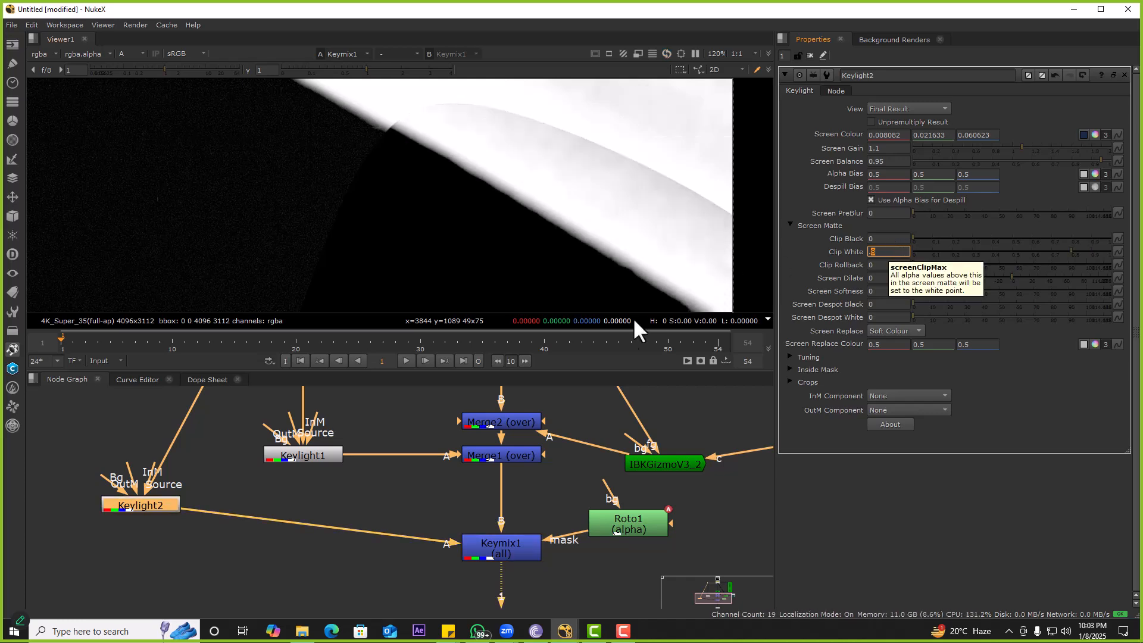
type(".6")
key("Return")
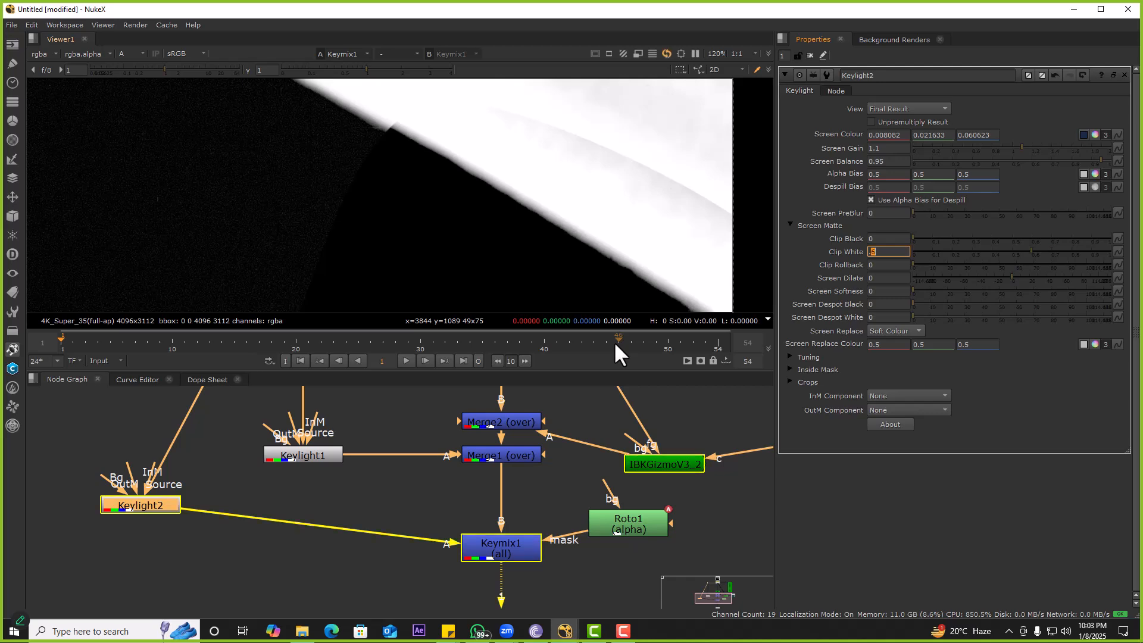
scroll(641, 244, "down", 3)
scroll(476, 199, "down", 3)
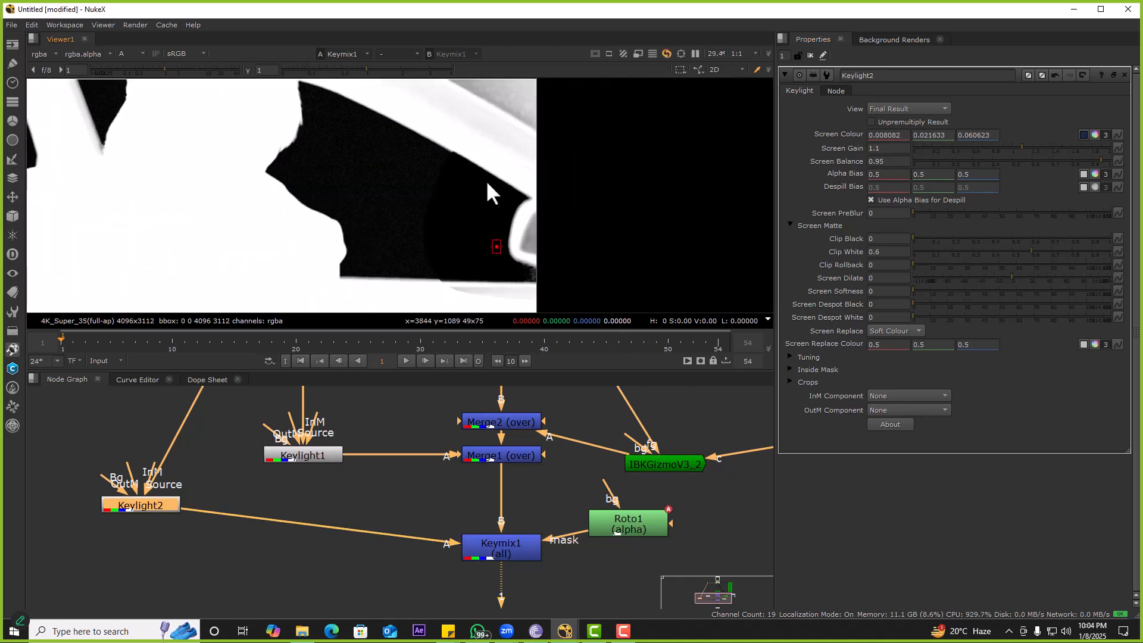
Step: Insert a Blur node below the Roto and set its size to 29.5 to soften the Keymix mask
middle_click_drag(570, 422, 516, 410)
left_click(627, 500)
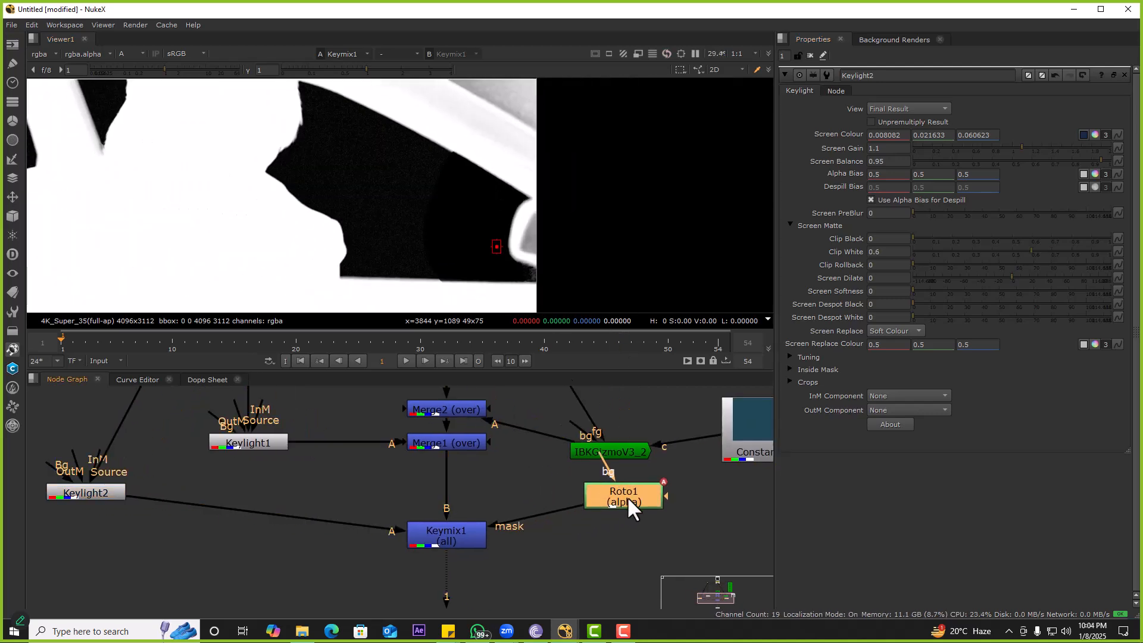
key("b")
scroll(461, 178, "up", 3)
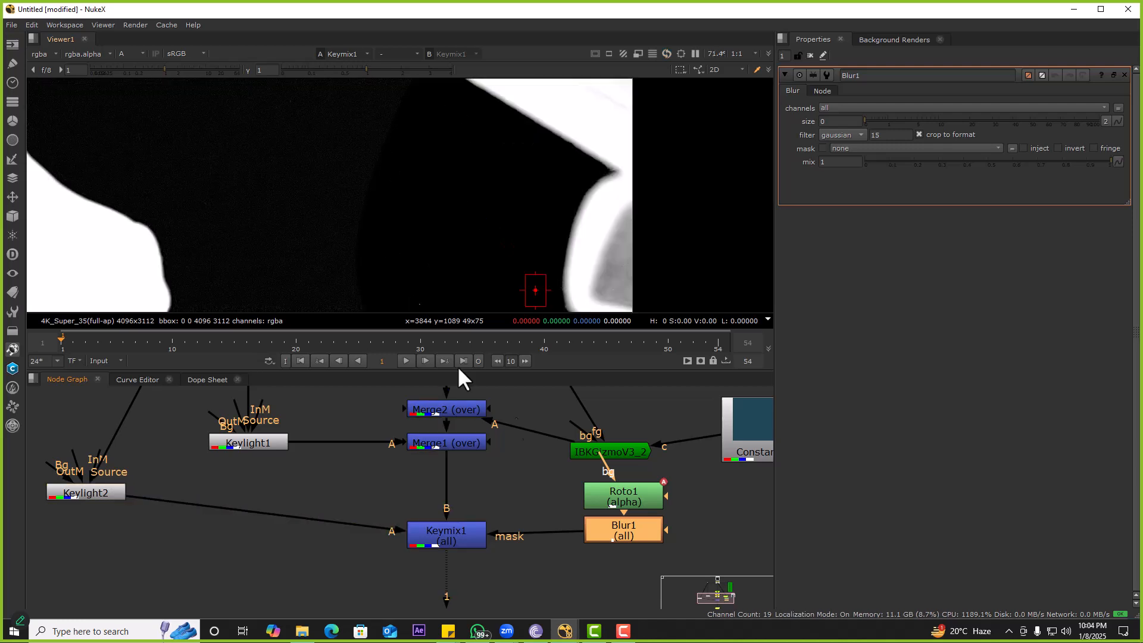
left_click_drag(877, 121, 991, 127)
scroll(464, 169, "down", 3)
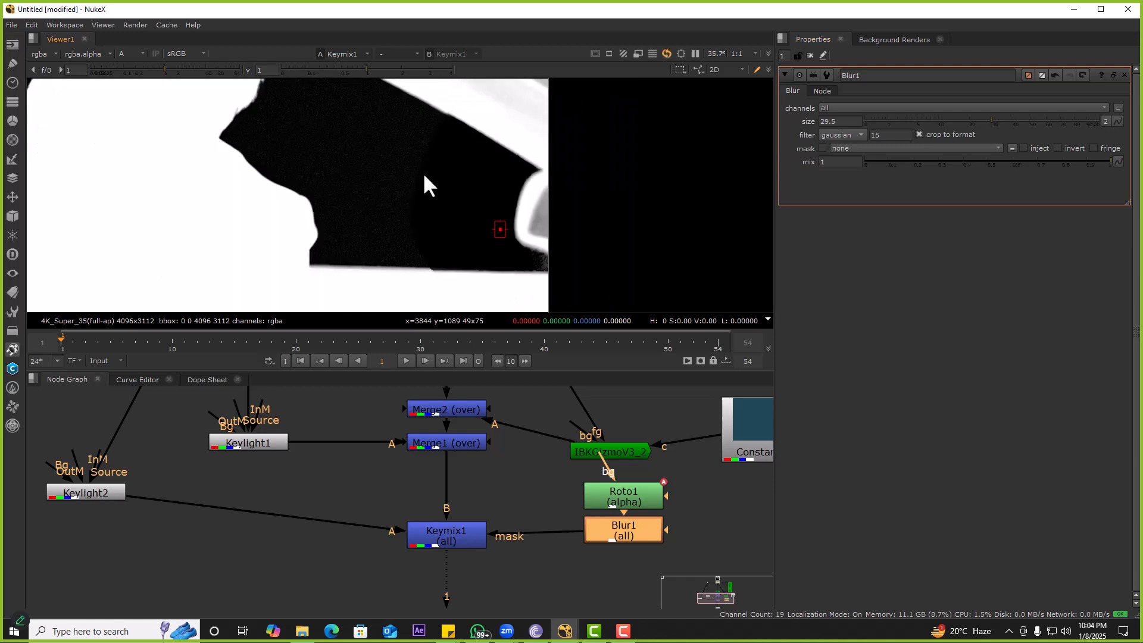
scroll(425, 166, "up", 3)
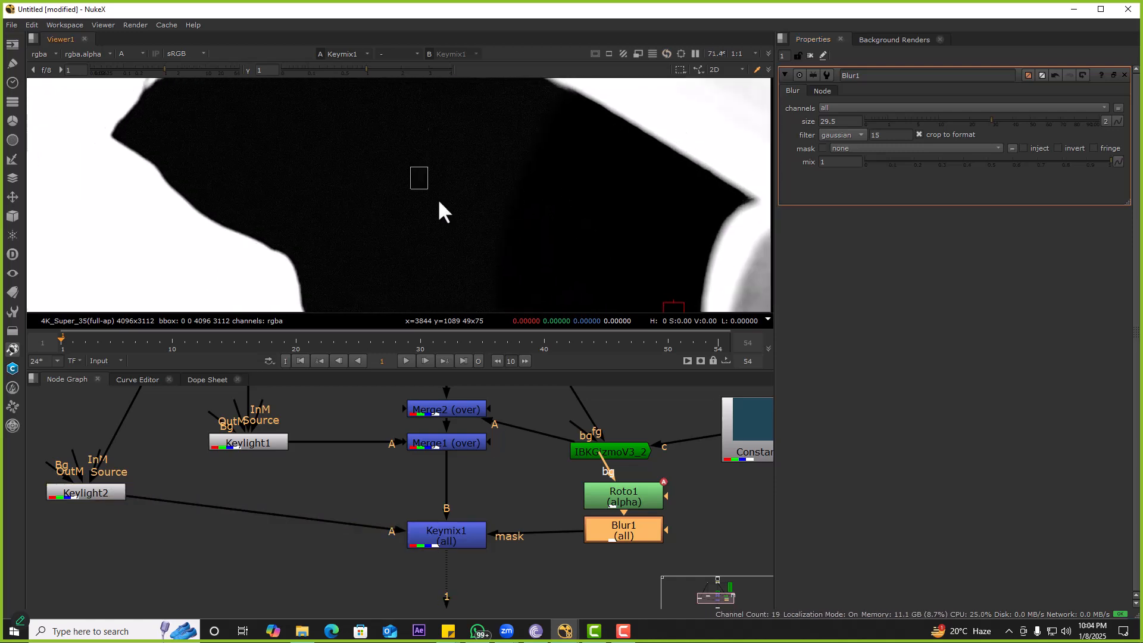
Step: Add a Grade node below the Keymix, restrict it to the alpha channel, and enable white clamp
middle_click_drag(436, 570, 439, 524)
left_click(457, 500)
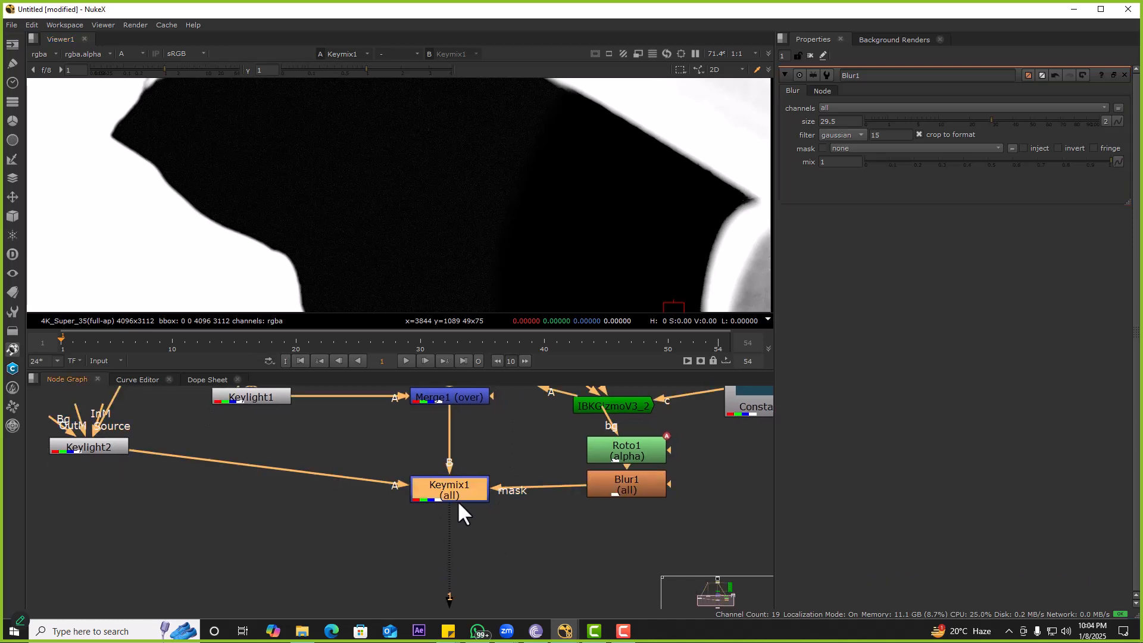
key("g")
left_click(869, 106)
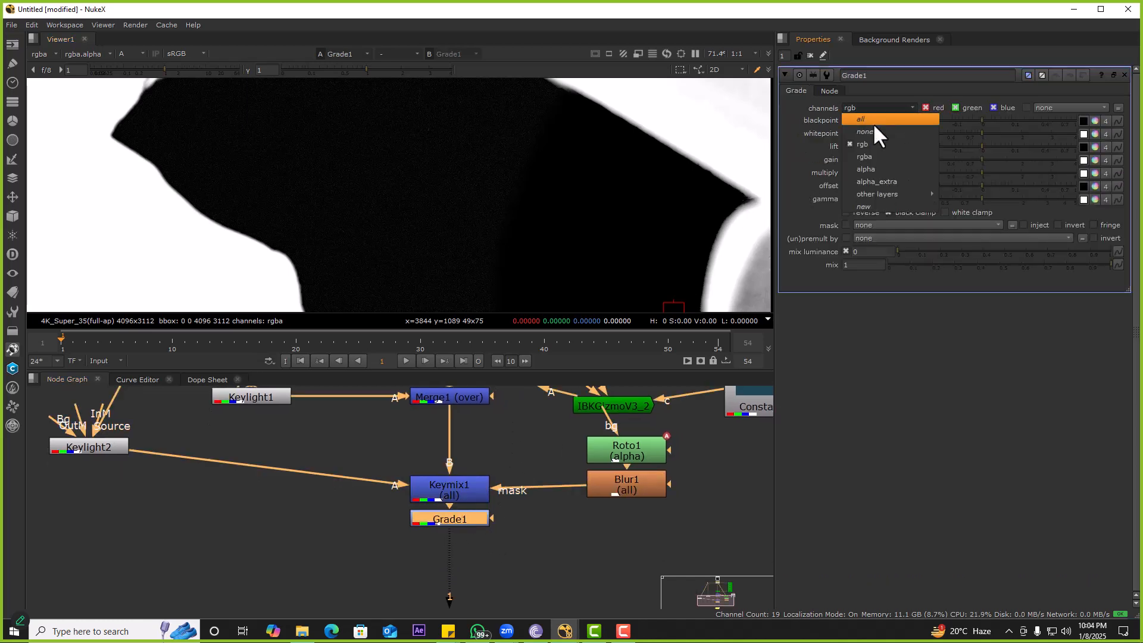
left_click(886, 169)
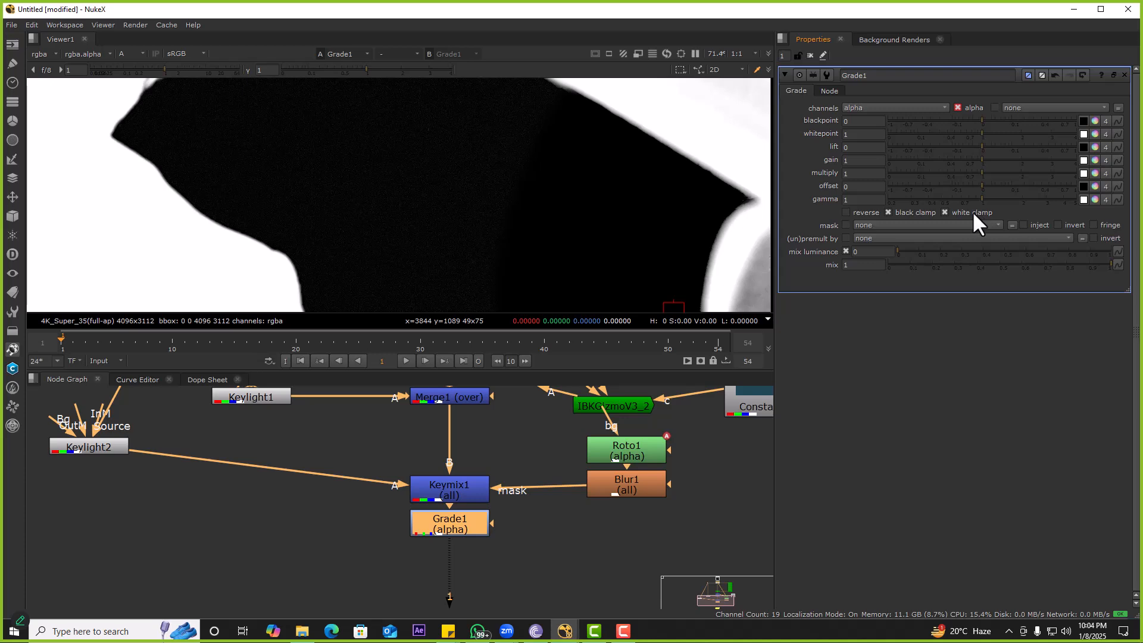
Step: Set the Grade's gamma to 0.7, check the full-frame matte, and close the open node properties
double_click(873, 200)
type(".8")
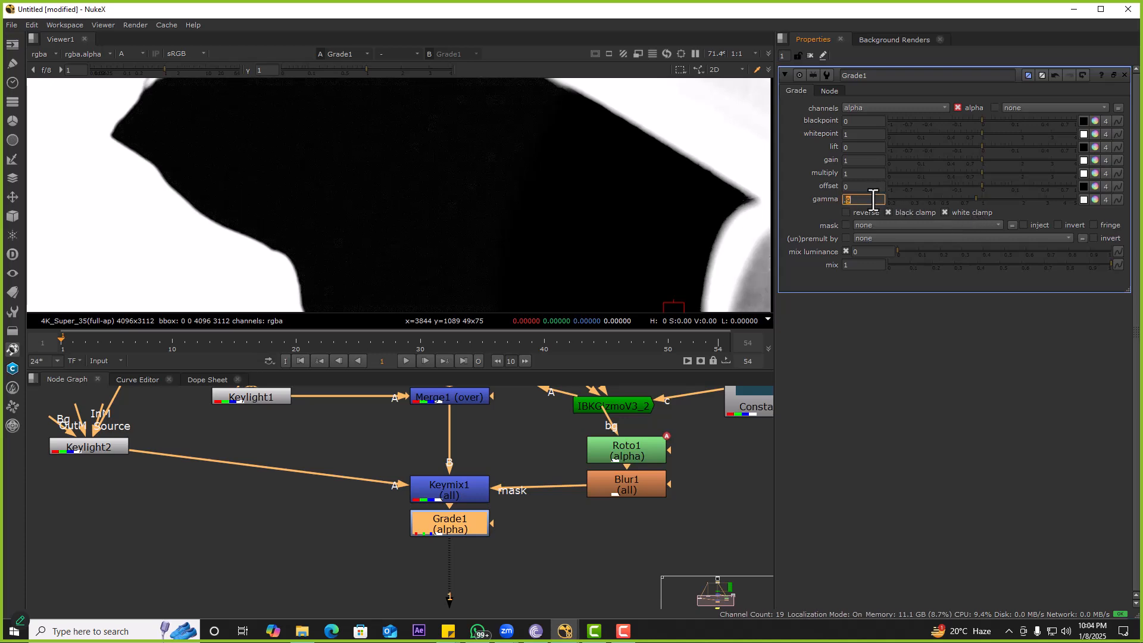
type(".7")
key("Return")
key("f")
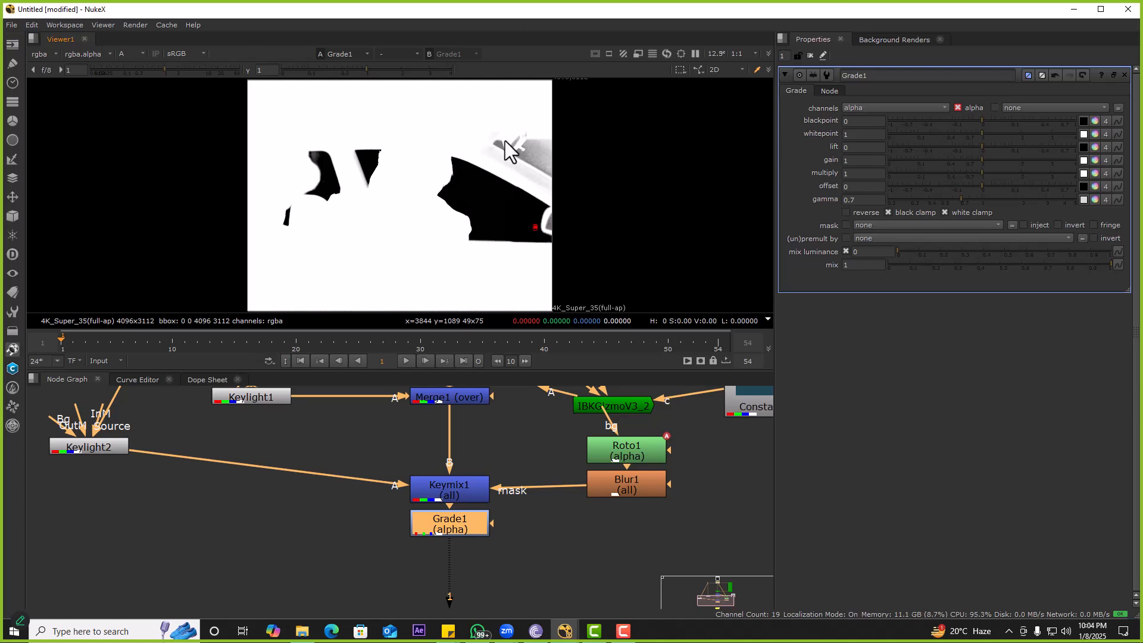
left_click(810, 55)
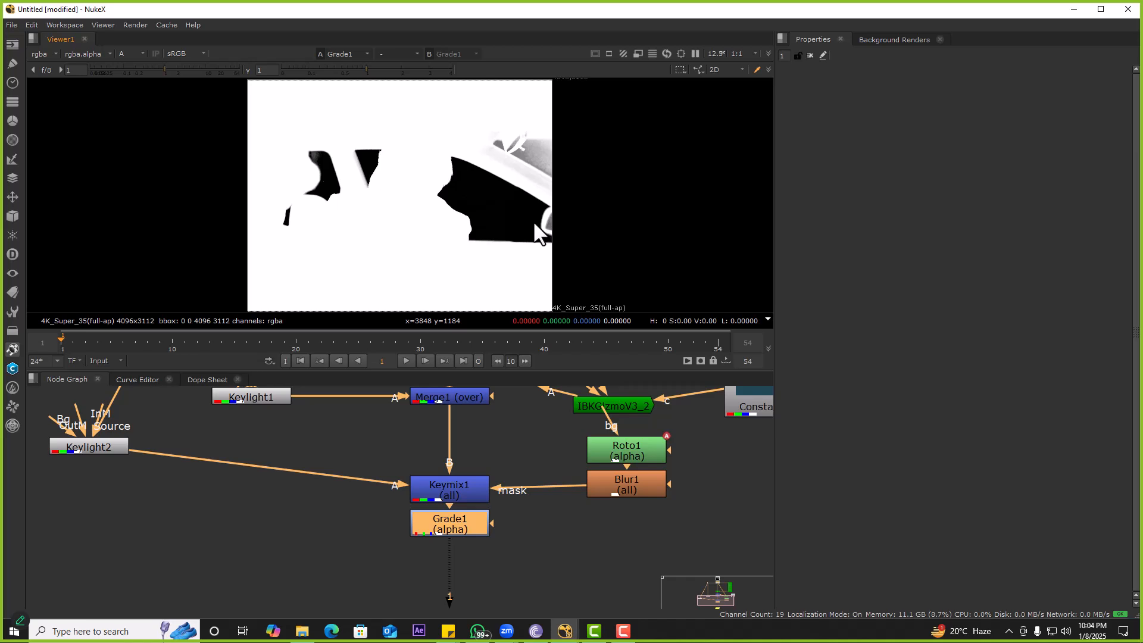
Step: Move the Viewer node further below the Grade and create a Shuffle node in the gap
scroll(493, 583, "down", 3)
middle_click_drag(481, 554, 483, 451)
left_click(487, 512)
left_click_drag(488, 513, 488, 560)
left_click(492, 524)
type("xShuffle")
key("Return")
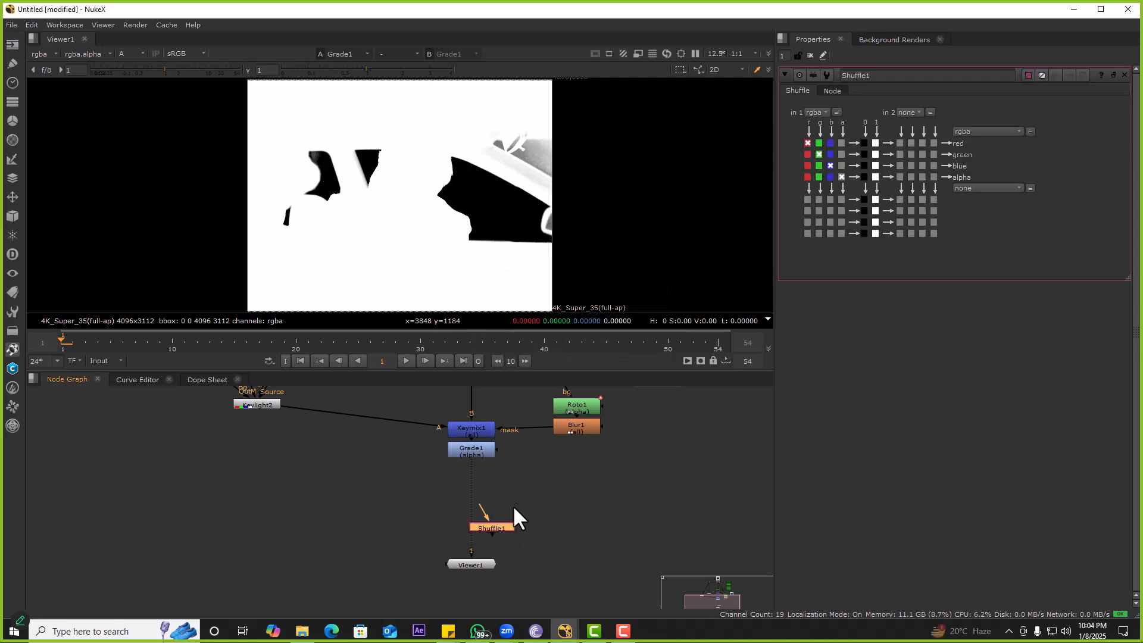
Step: View the red, green and blue channels of the Grade's output one after another
left_click_drag(324, 101, 480, 266)
key("r")
key("g")
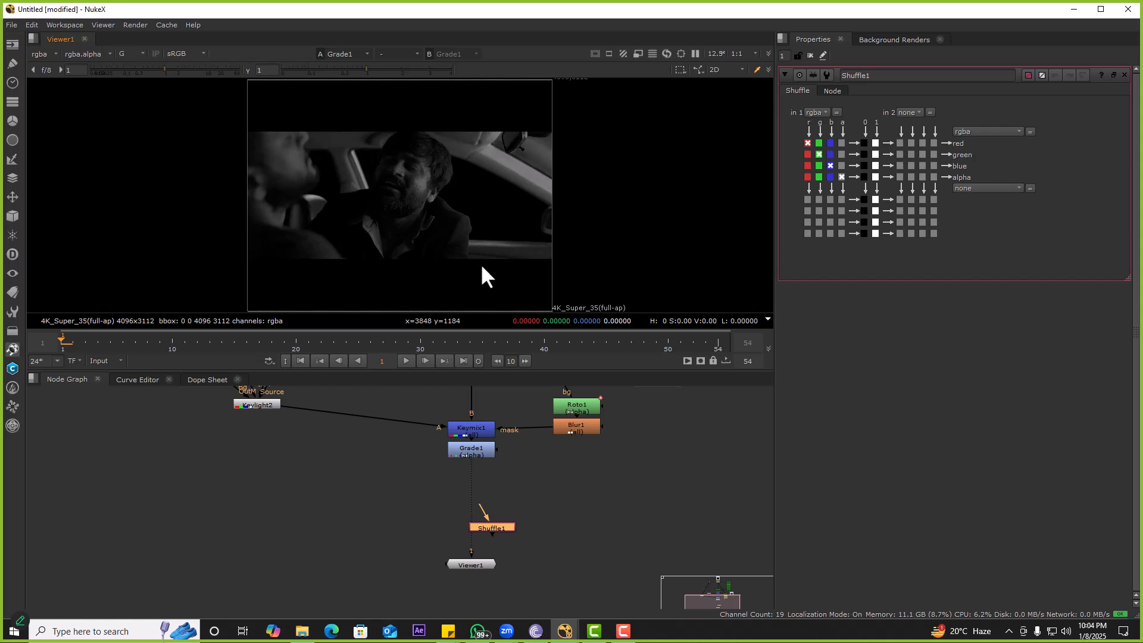
key("b")
Step: Insert the Shuffle node into the connection between the Grade and the Viewer
scroll(482, 452, "down", 5)
left_click_drag(408, 423, 587, 558)
scroll(494, 532, "up", 6)
left_click(537, 485)
left_click_drag(476, 509, 458, 498)
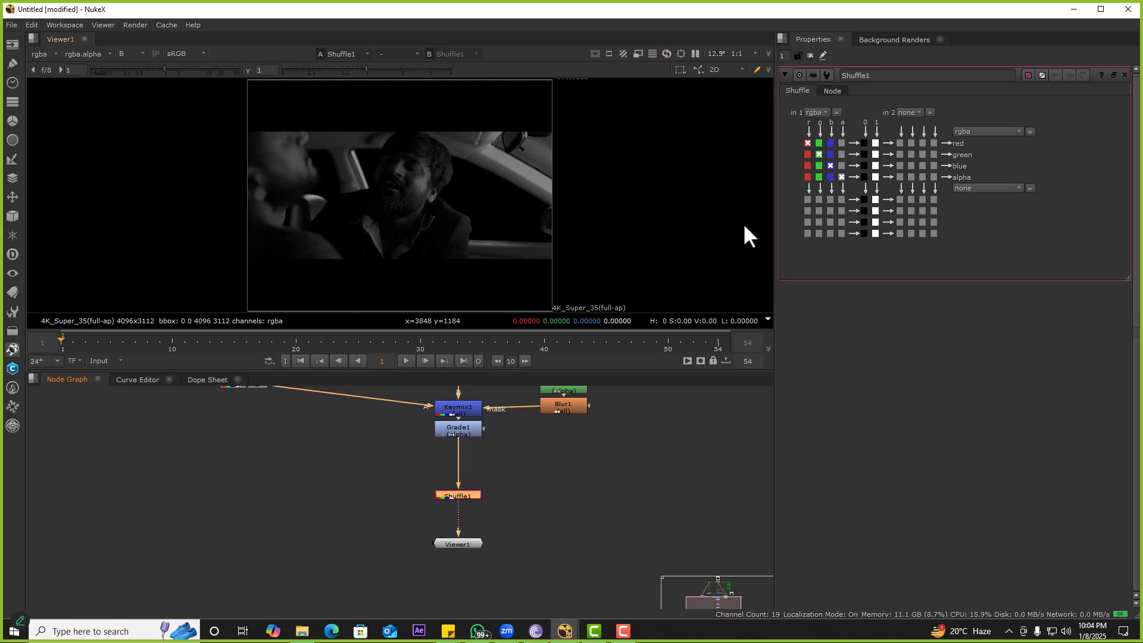
Step: Route the input alpha channel into the red, green and blue outputs of the Shuffle node
left_click(841, 143)
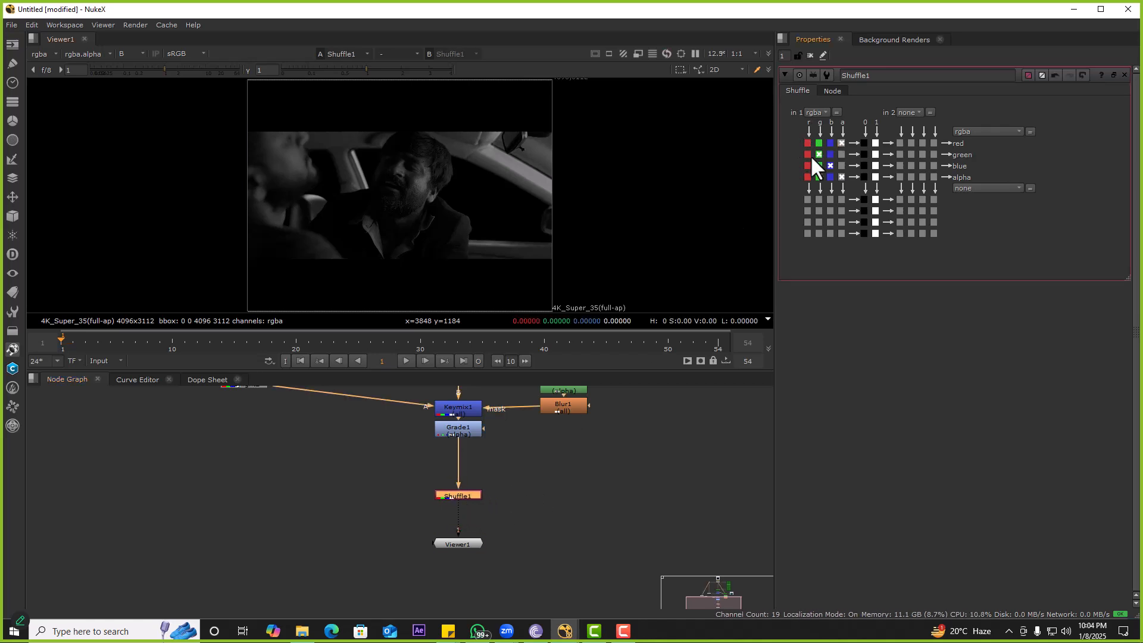
left_click(841, 165)
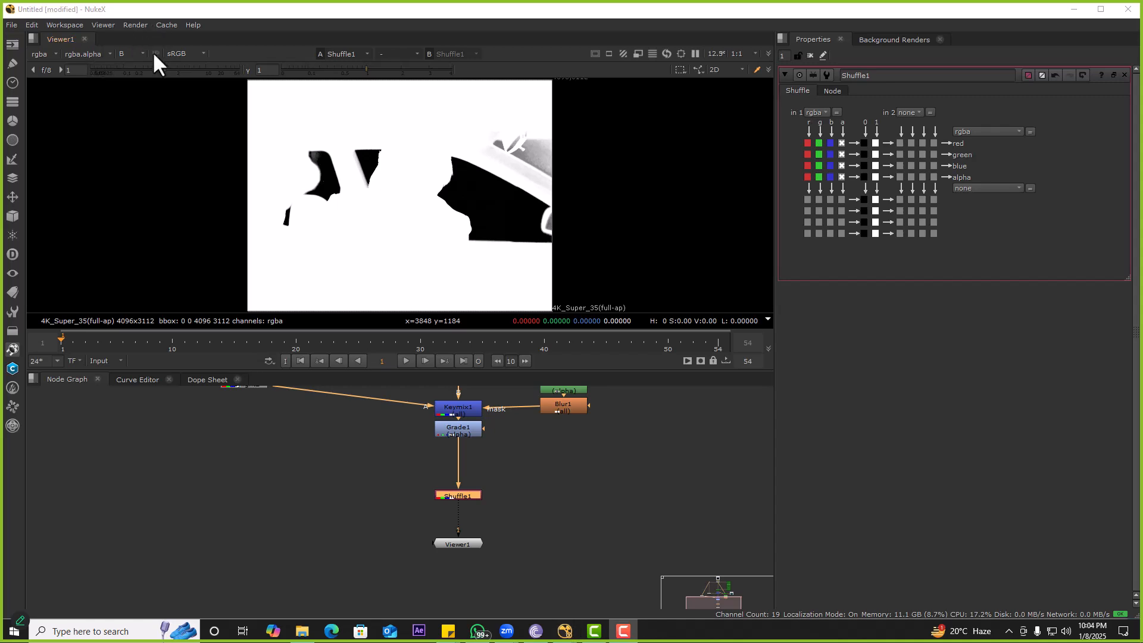
Step: View the Shuffle output's red, green, blue and alpha channels one after another, ending on the full RGB display
left_click(131, 53)
left_click(135, 75)
left_click(126, 55)
left_click(131, 90)
left_click(128, 54)
left_click(135, 102)
left_click(127, 55)
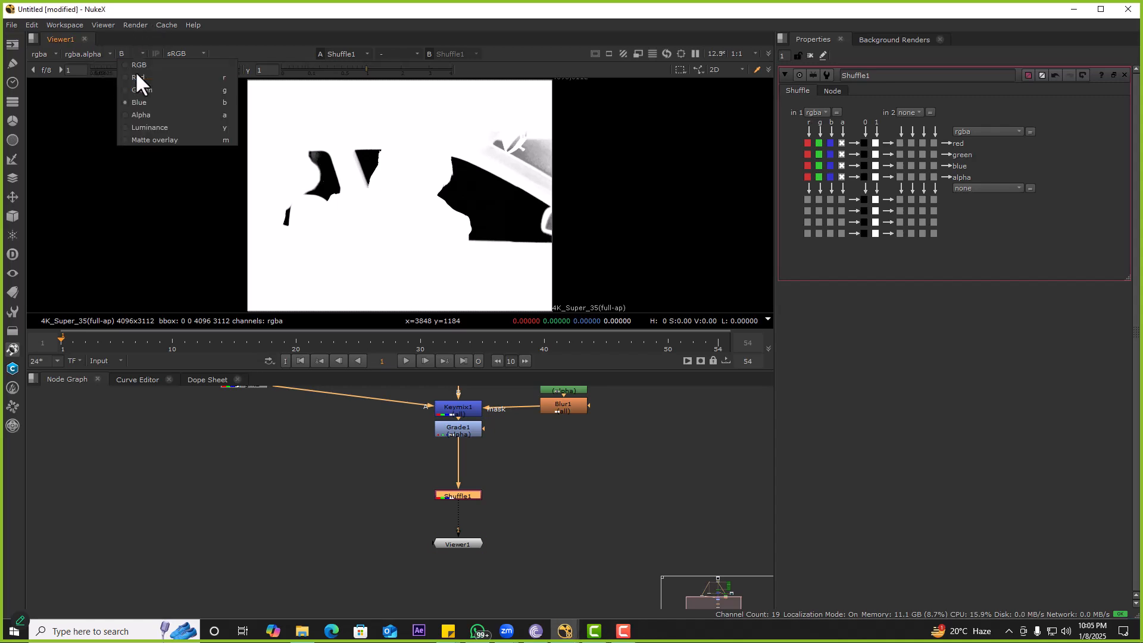
left_click(142, 114)
left_click(123, 56)
left_click(126, 65)
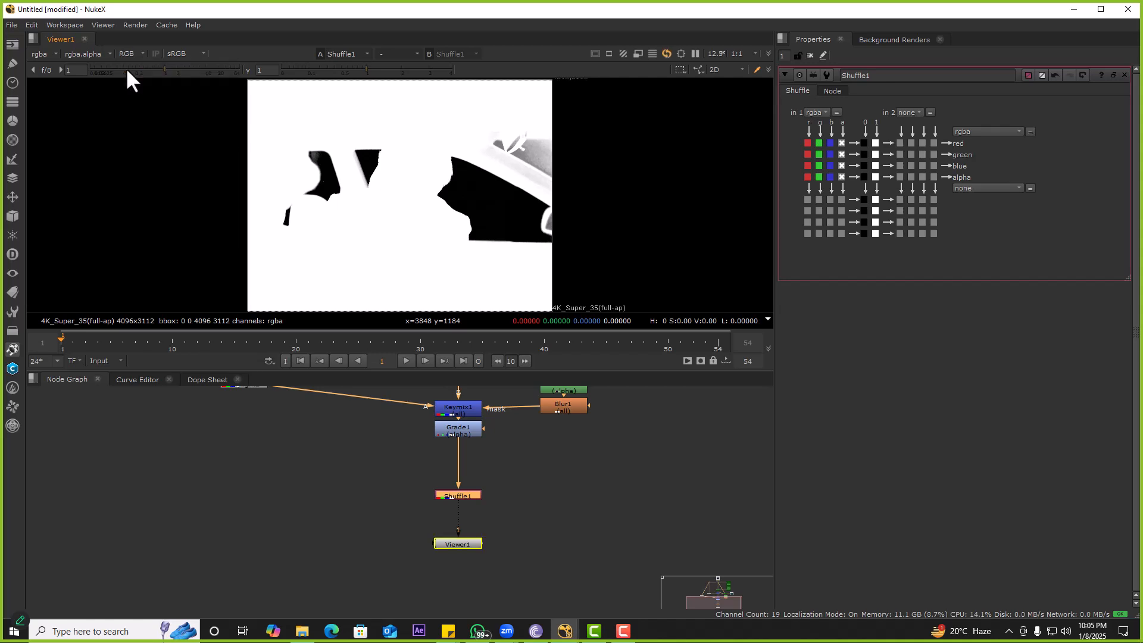
left_click_drag(298, 154, 482, 218)
Step: Add a Remove node between the Shuffle and the Viewer
scroll(427, 498, "up", 3)
left_click(525, 488)
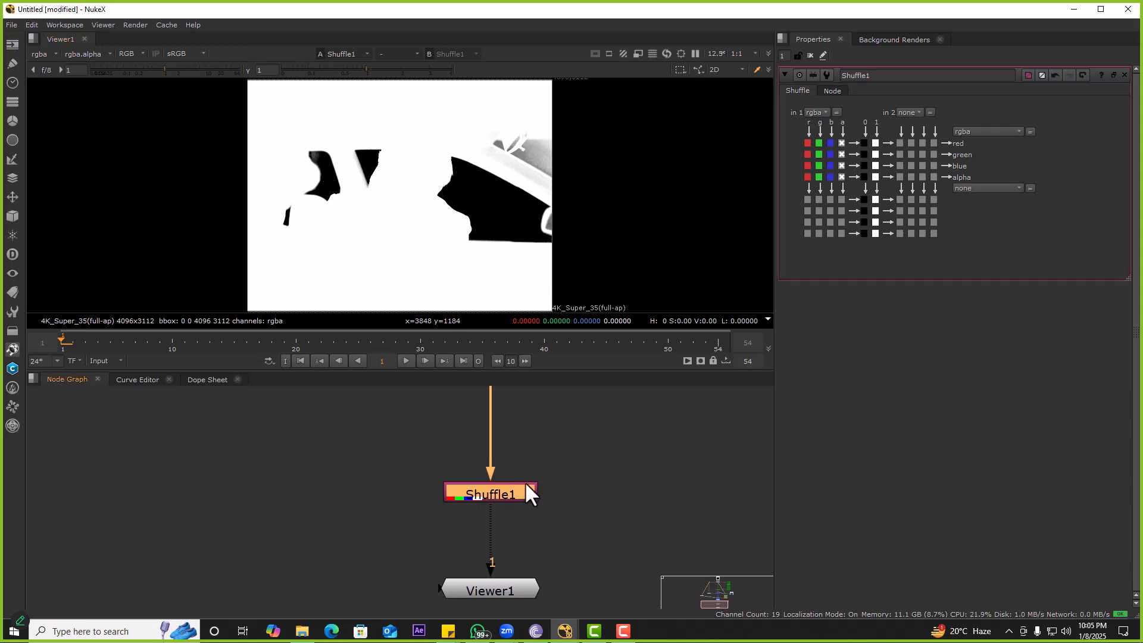
key("Tab")
type("remo")
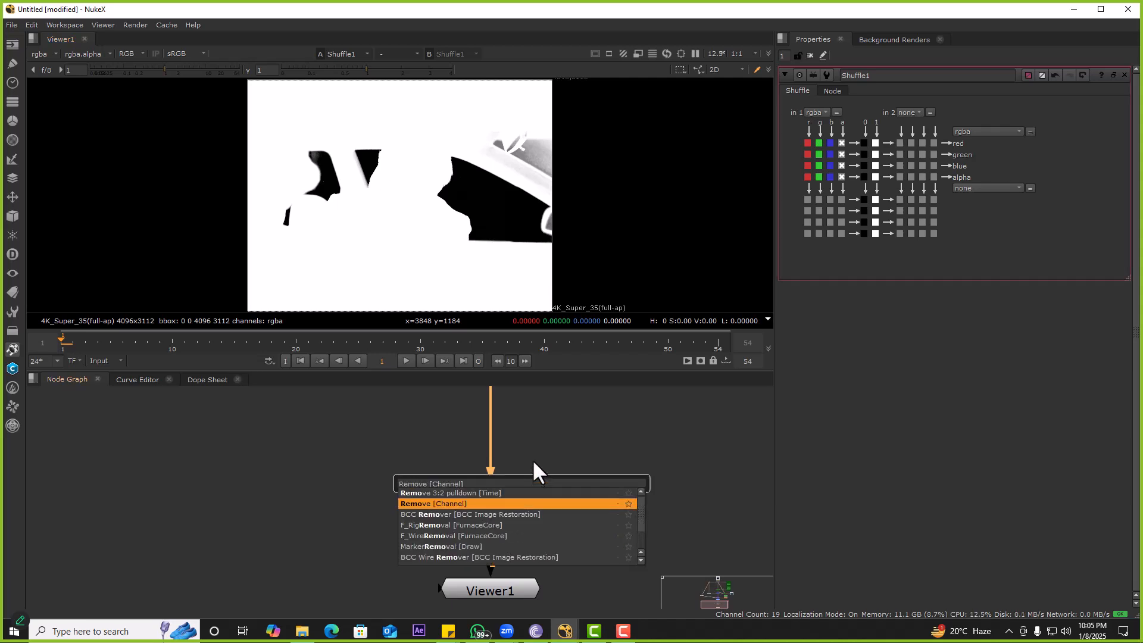
key("Return")
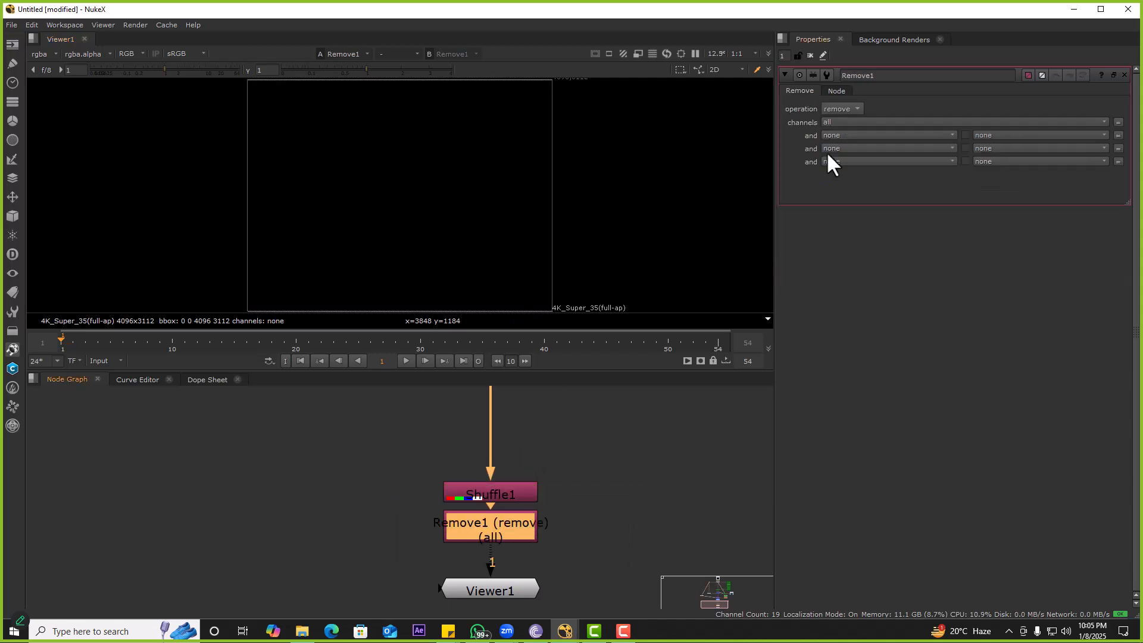
Step: Set the Remove node to remove the rgb channels, and compare its alpha with its colour channels
left_click(843, 111)
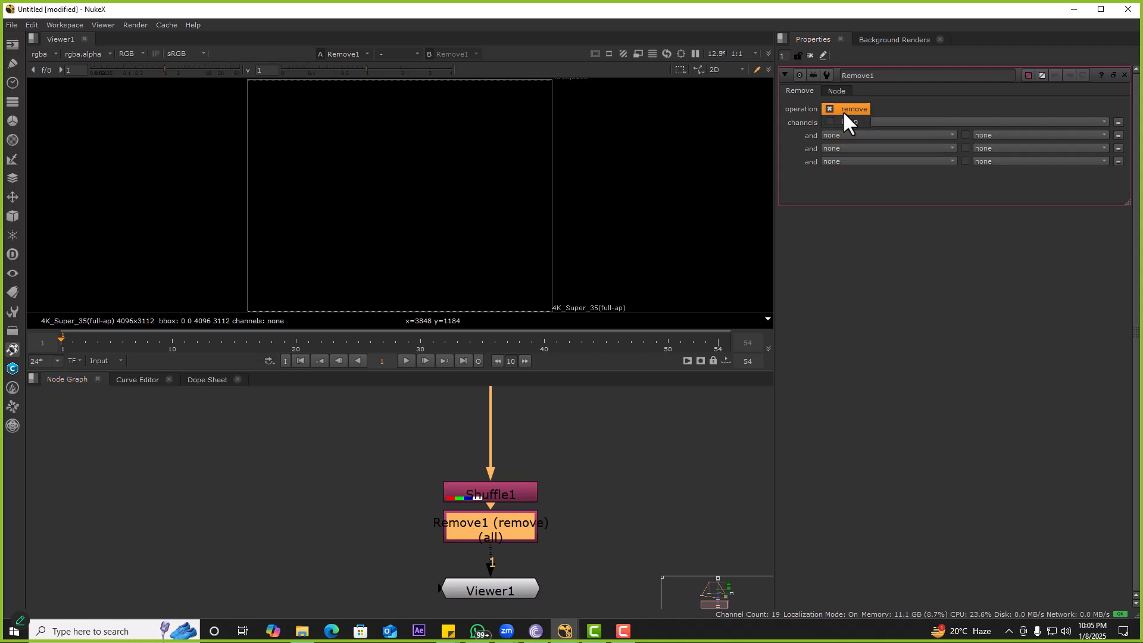
left_click(843, 111)
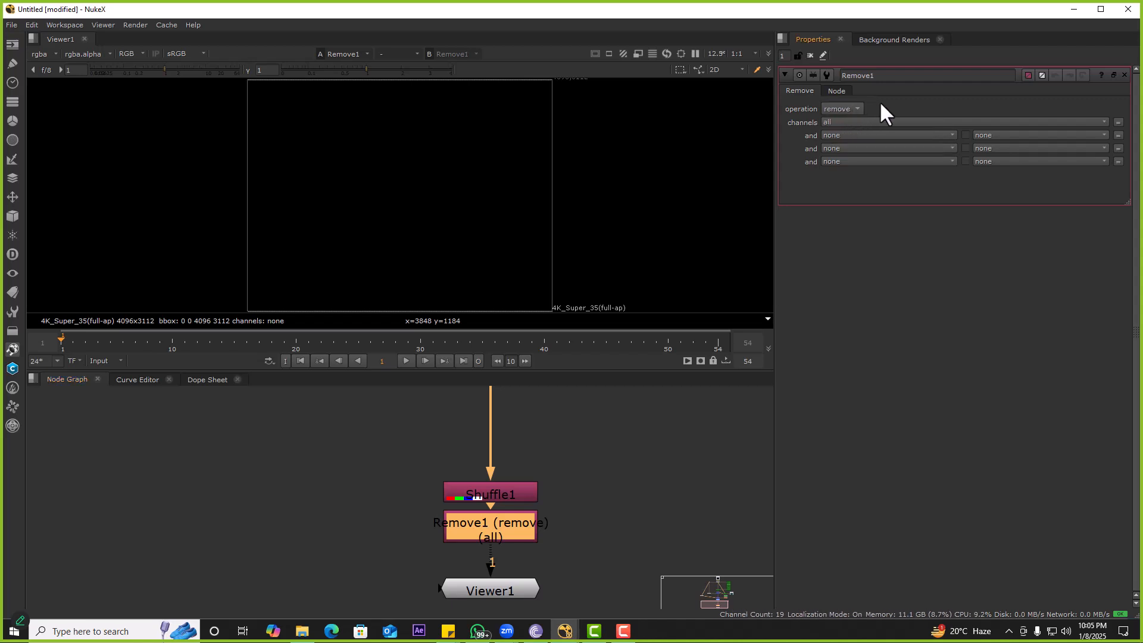
left_click(847, 120)
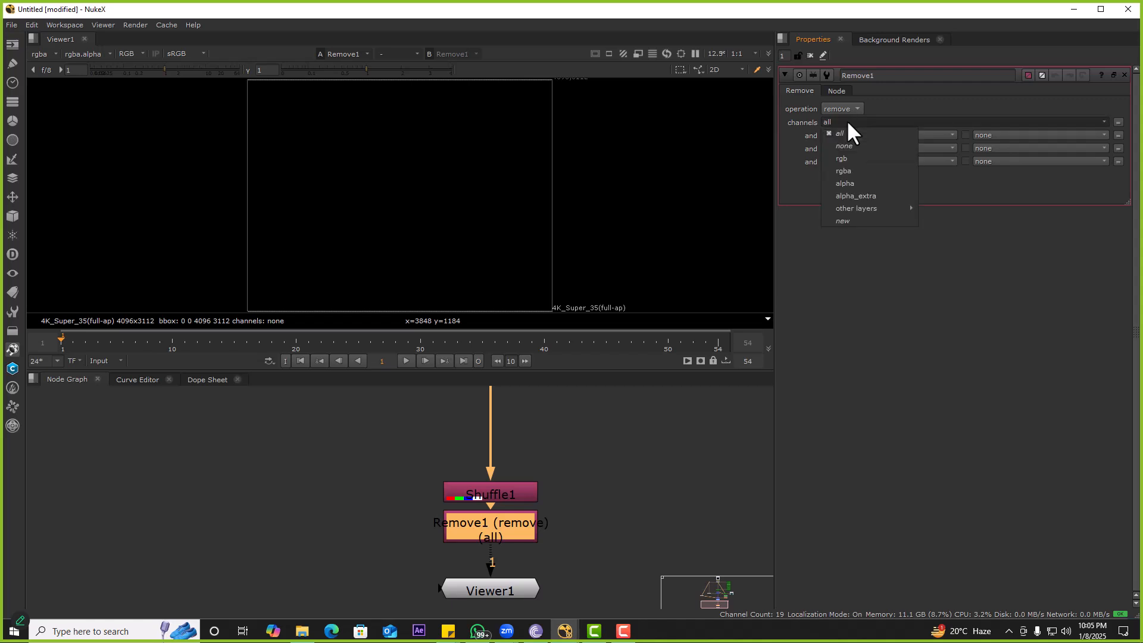
left_click(848, 159)
key("a")
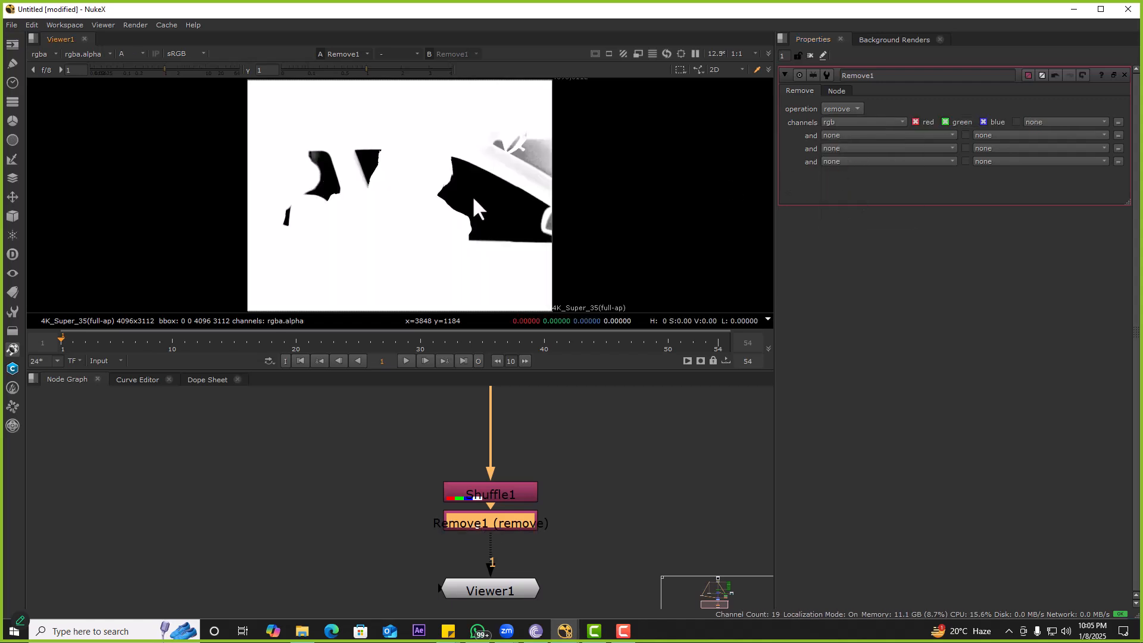
key("r")
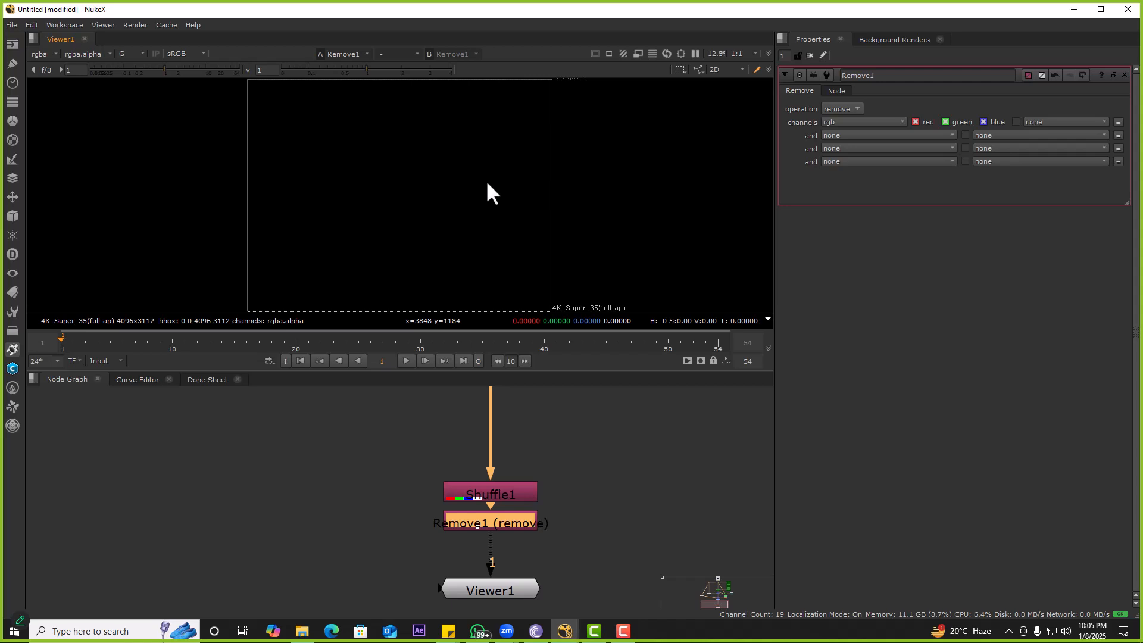
key("a")
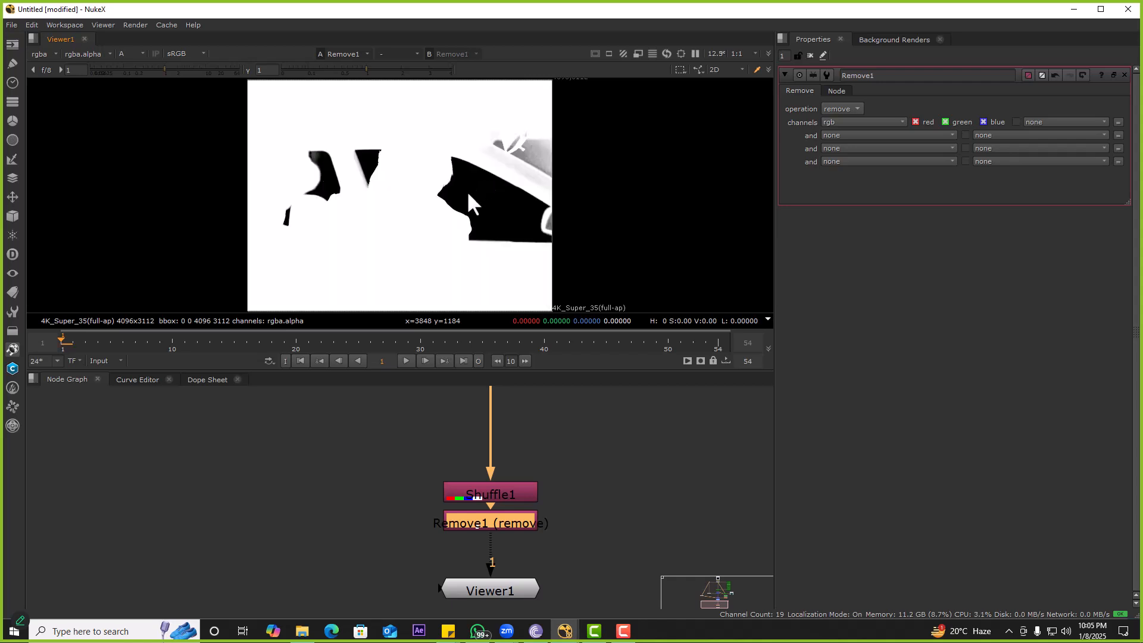
Step: Move the Shuffle, Remove and Viewer nodes together further below the Grade node
scroll(430, 488, "down", 5)
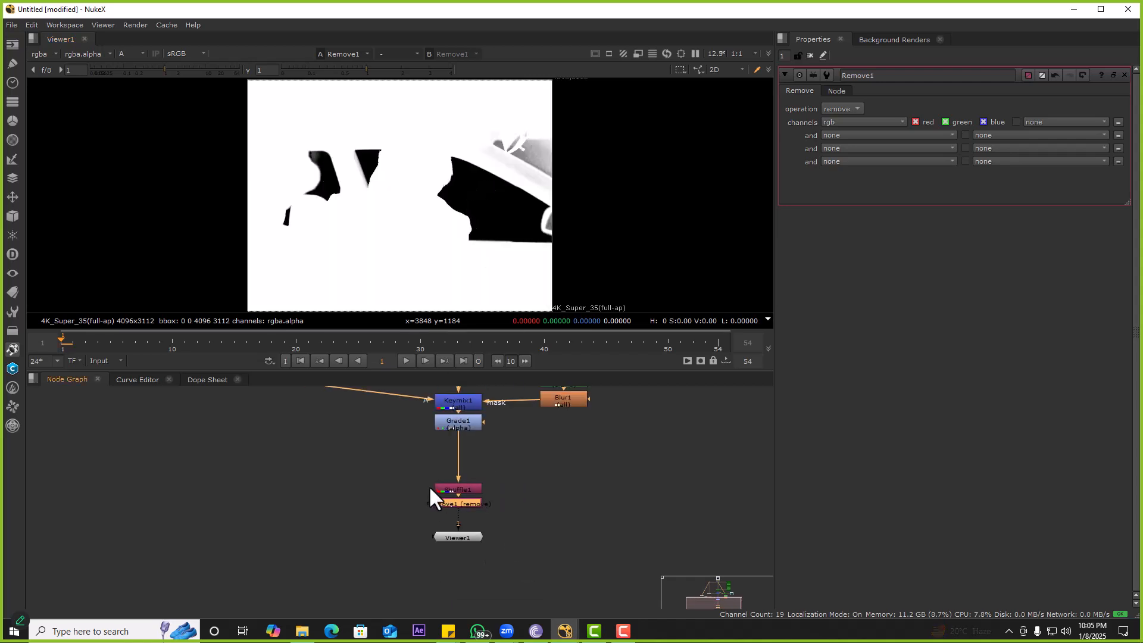
key("space")
scroll(435, 467, "up", 4)
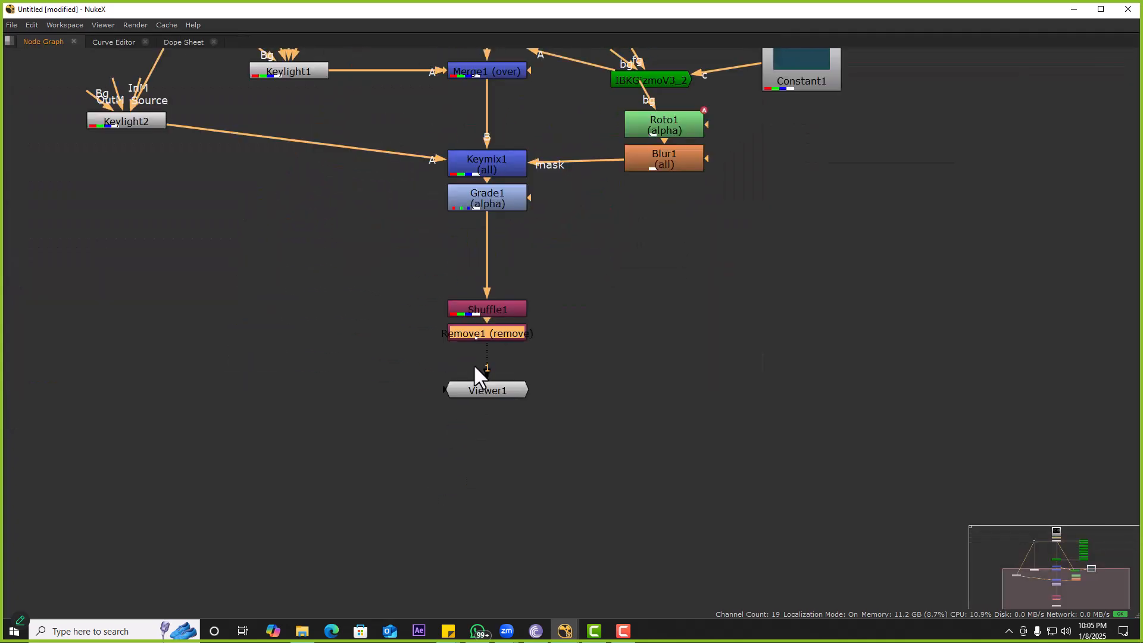
left_click_drag(217, 294, 821, 582)
scroll(495, 368, "down", 5)
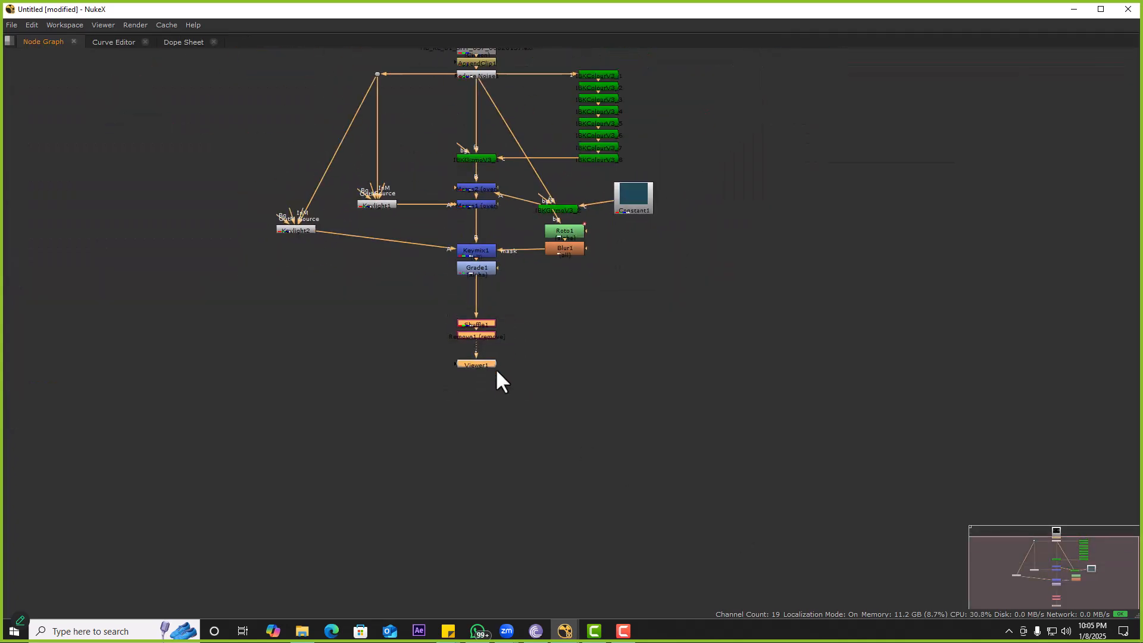
left_click_drag(483, 349, 478, 539)
Step: Move the Viewer node further down to leave a gap below the Remove node
left_click_drag(257, 315, 543, 447)
middle_click_drag(543, 446, 325, 422)
left_click_drag(326, 421, 649, 516)
scroll(506, 383, "up", 6)
left_click(387, 331)
left_click(377, 389)
scroll(411, 399, "down", 3)
left_click_drag(417, 411, 414, 533)
left_click_drag(261, 396, 606, 548)
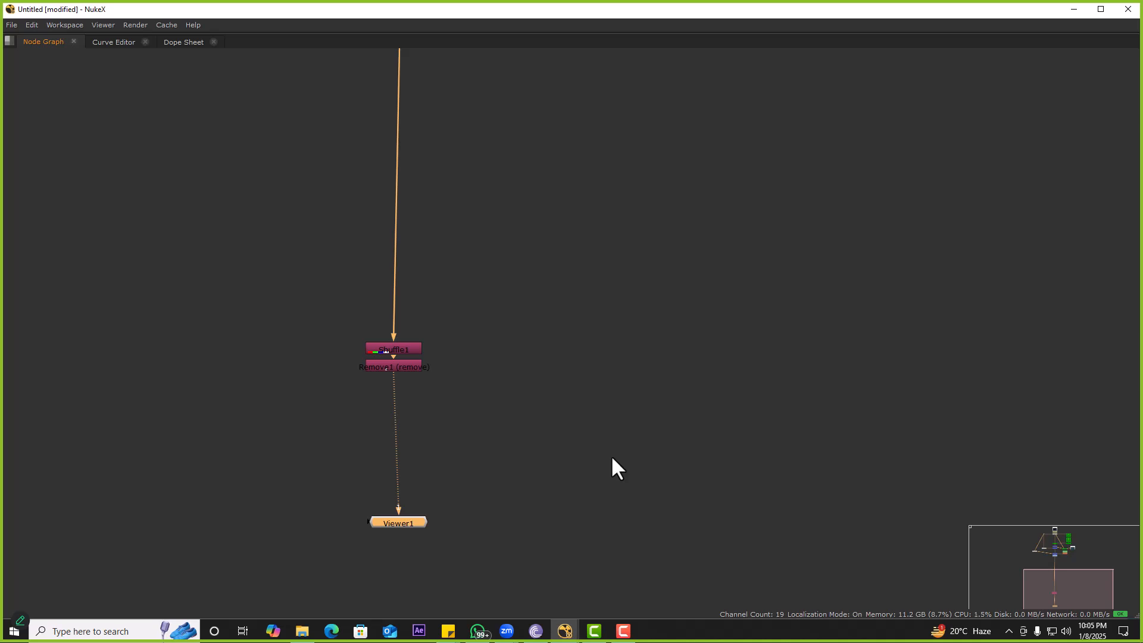
scroll(513, 381, "down", 4)
middle_click_drag(496, 345, 517, 456)
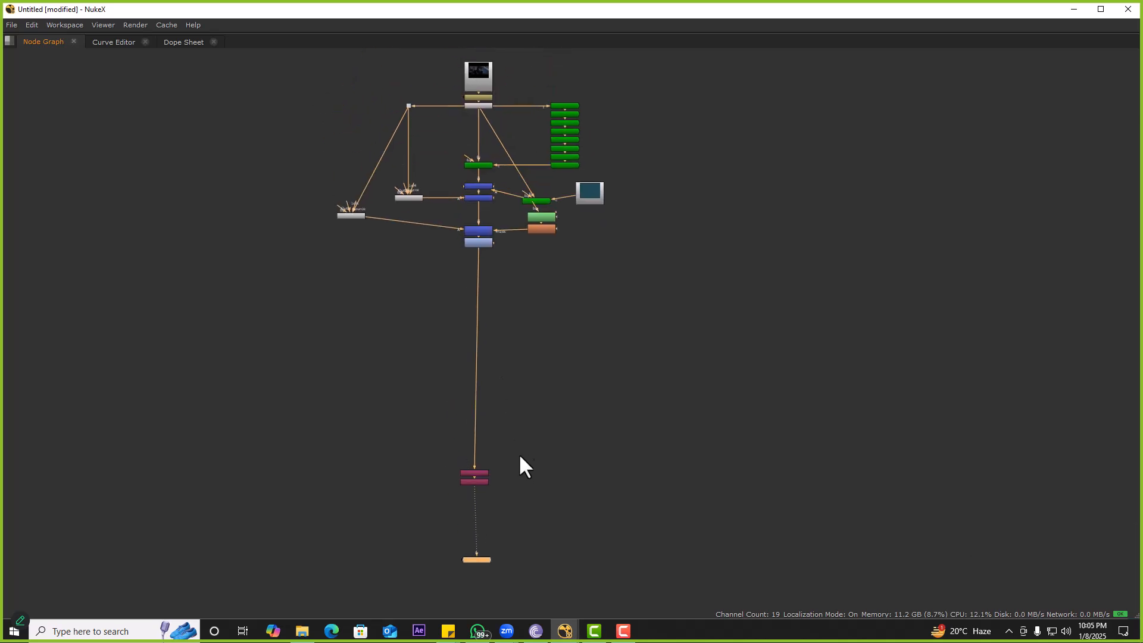
scroll(459, 498, "up", 4)
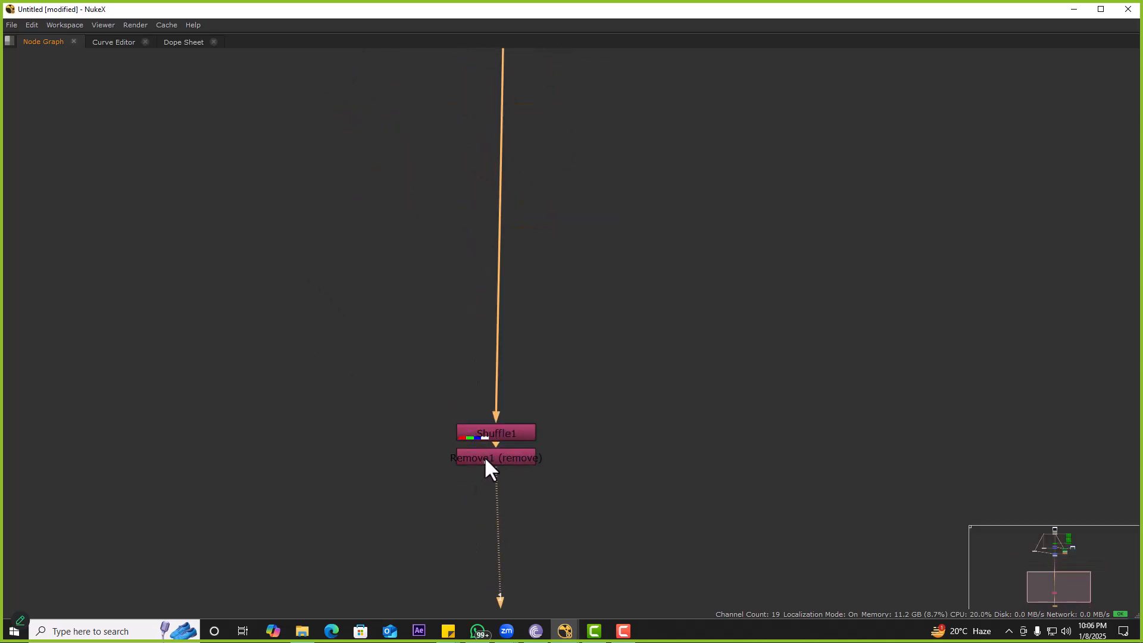
scroll(488, 470, "down", 5)
left_click_drag(340, 292, 601, 389)
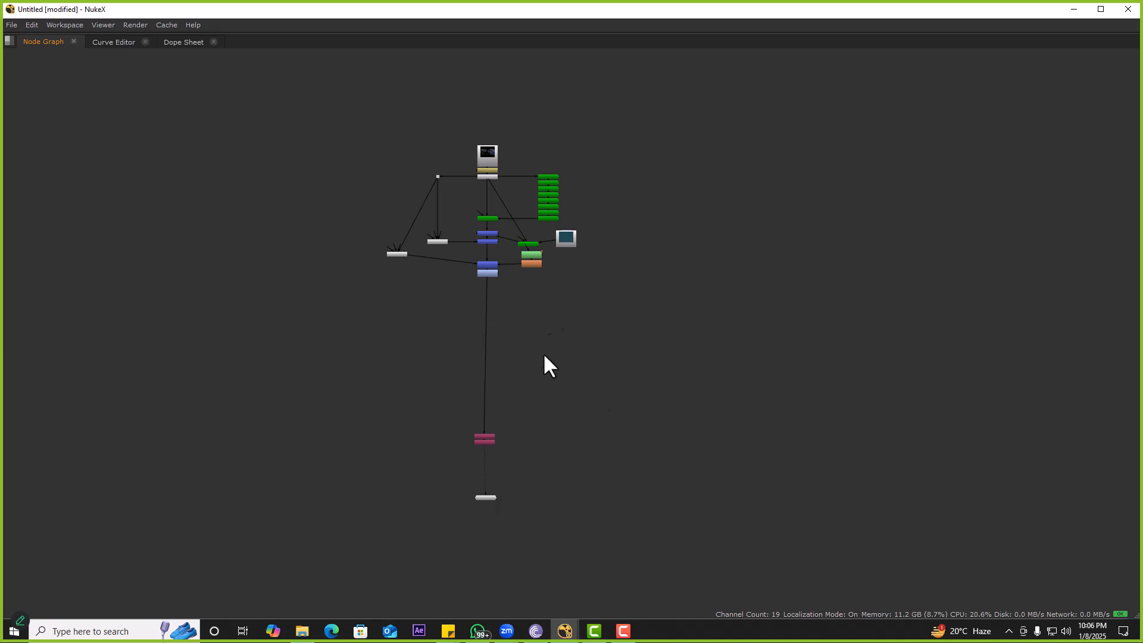
left_click_drag(321, 128, 613, 543)
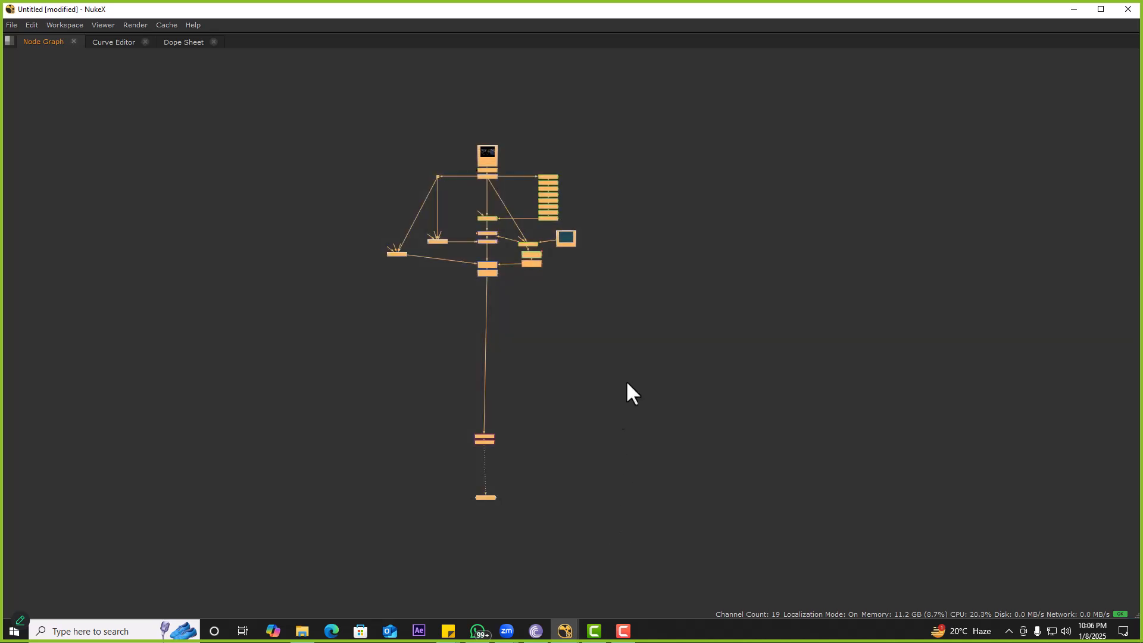
left_click(613, 339)
Step: Duplicate the Read and AppendClip nodes into the empty area beside the keying tree
scroll(467, 241, "up", 5)
left_click_drag(379, 192, 510, 277)
scroll(519, 278, "down", 4)
key("ctrl+c")
key("ctrl+v")
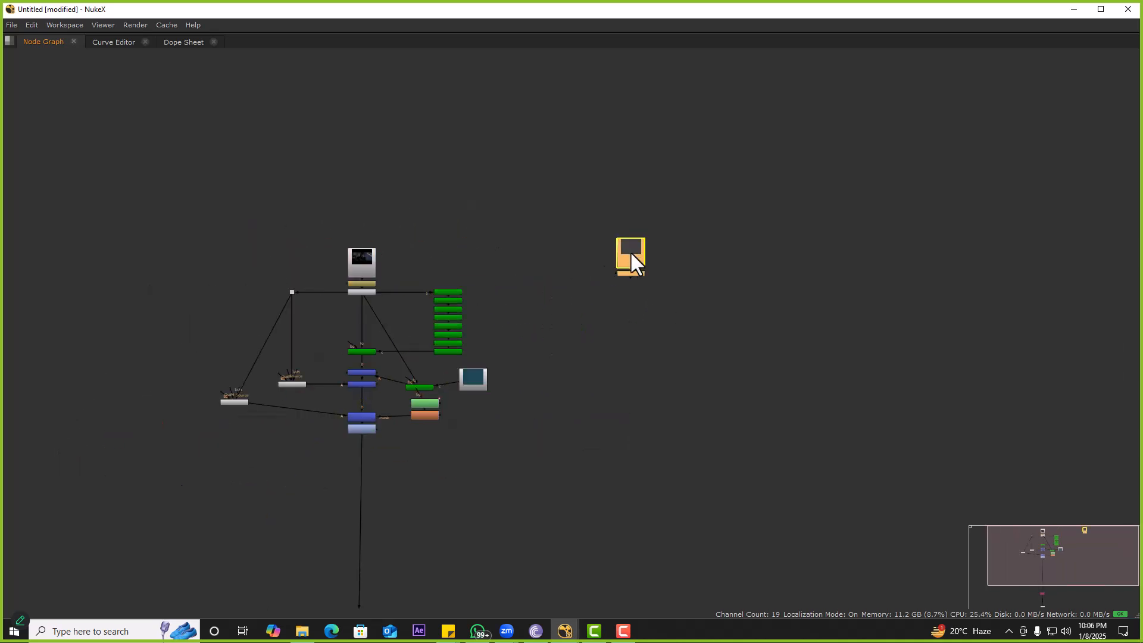
scroll(568, 301, "down", 3)
left_click_drag(398, 199, 576, 501)
left_click_drag(599, 184, 696, 452)
left_click_drag(786, 196, 908, 522)
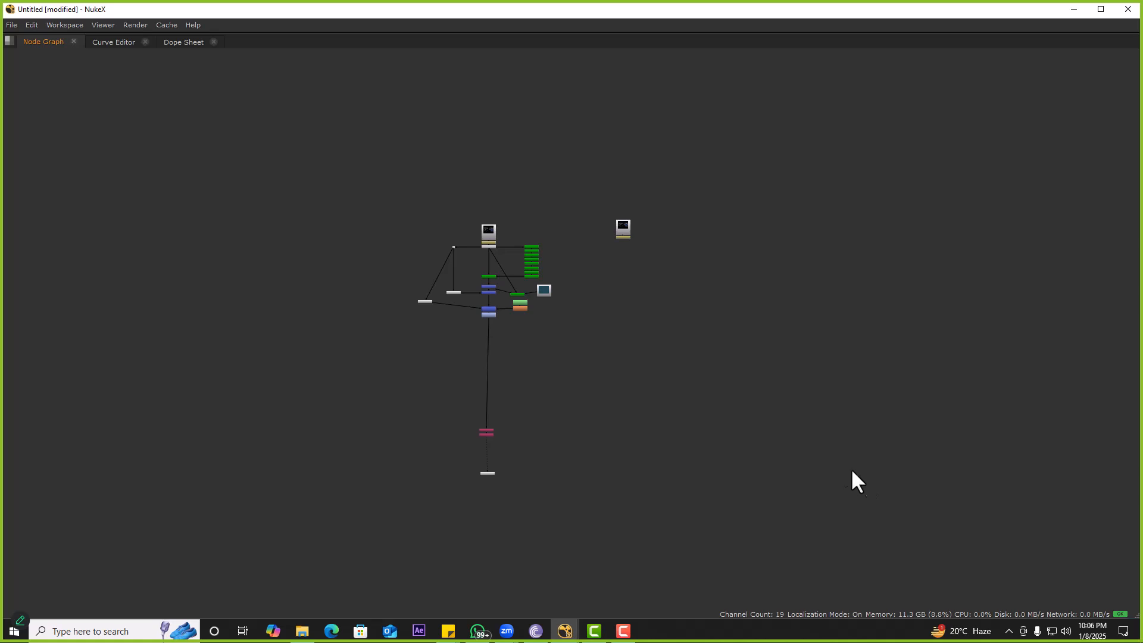
Step: View the duplicated clip and the Reduce Noise output, including its blue channel, for comparison
key("space")
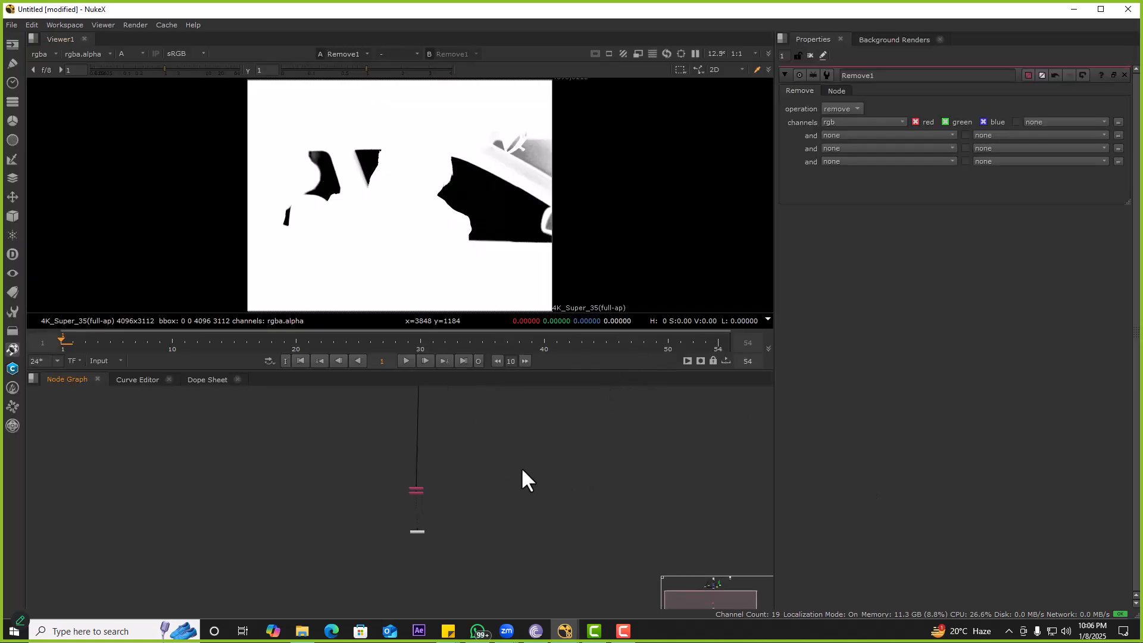
key("a")
key("f")
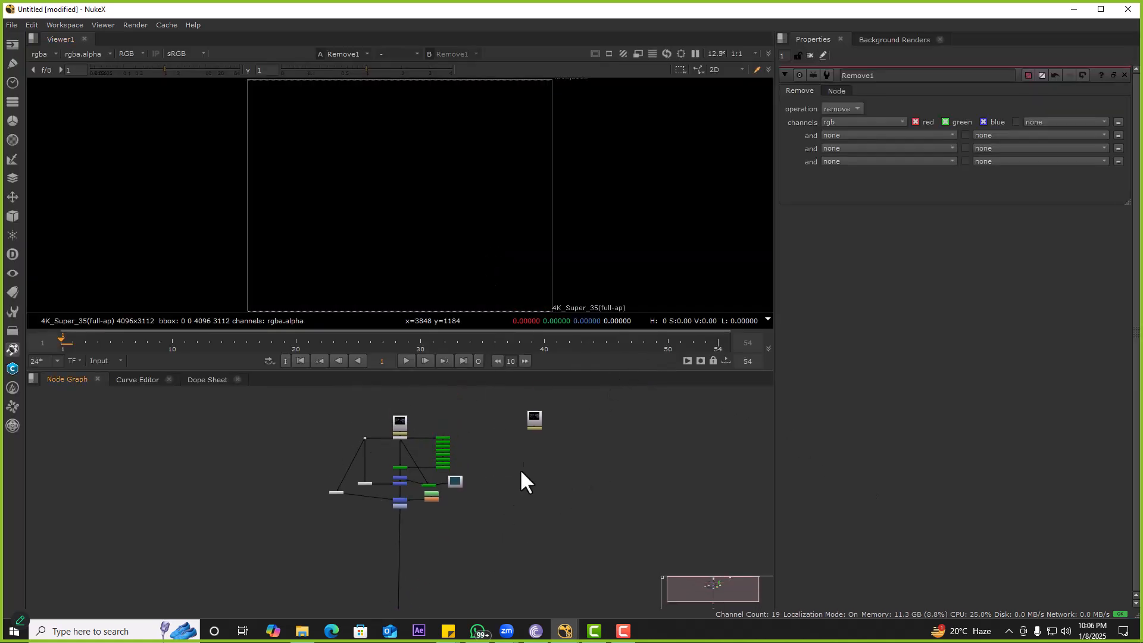
left_click(534, 420)
key("1")
left_click_drag(388, 407, 403, 432)
scroll(462, 472, "up", 5)
left_click(452, 445)
key("1")
key("b")
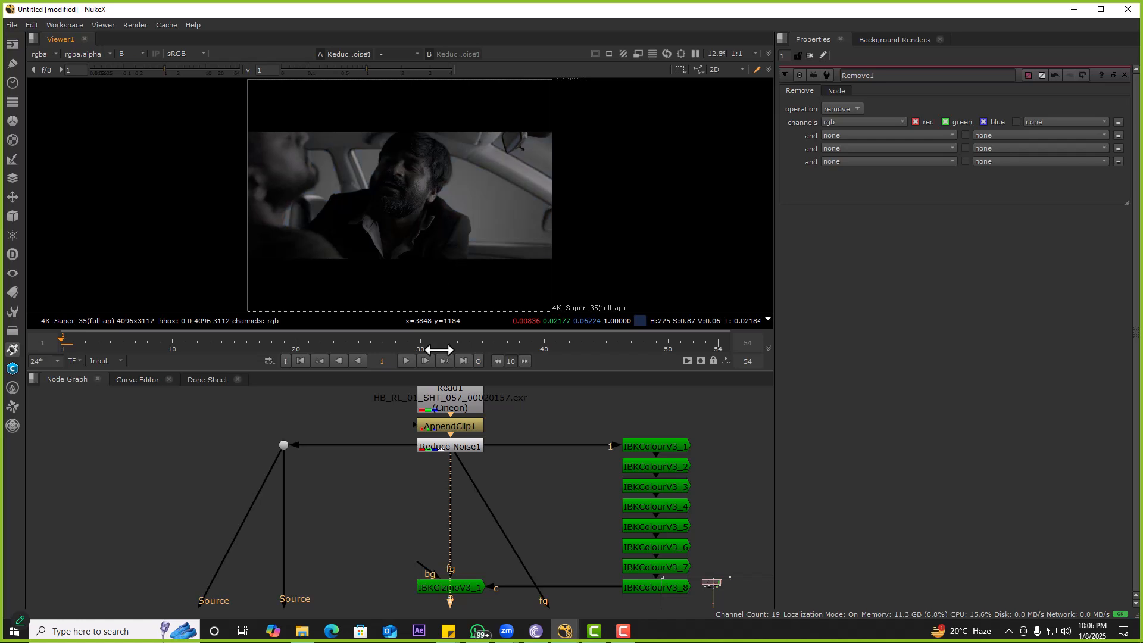
Step: View the duplicated AppendClip's output in full colour
scroll(355, 468, "down", 4)
scroll(534, 448, "up", 5)
left_click(609, 445)
key("1")
key("b")
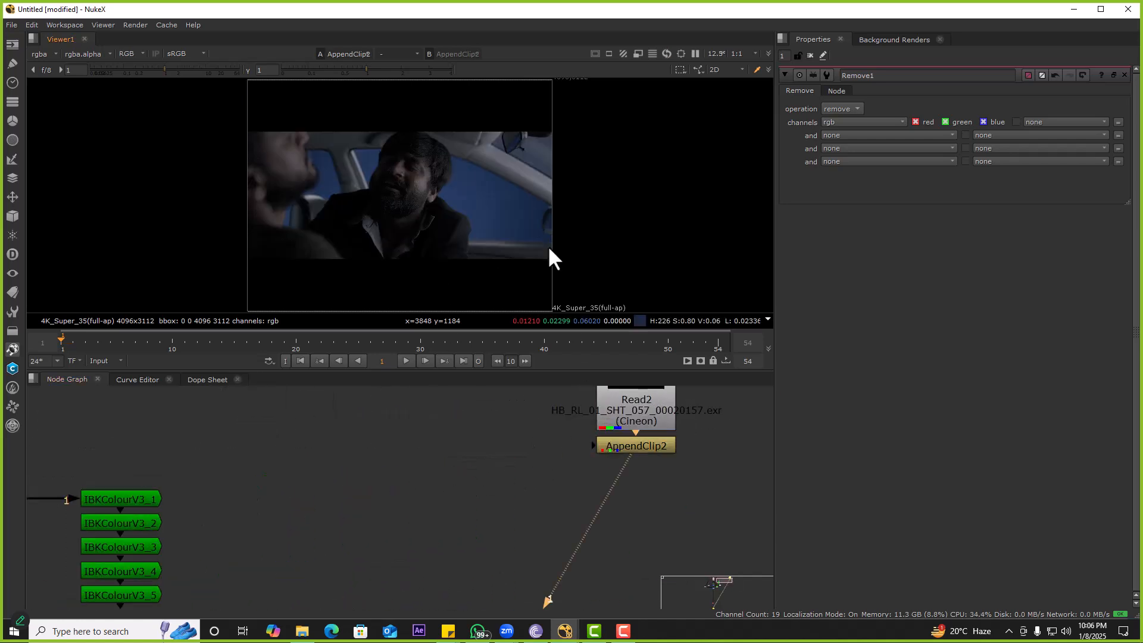
Step: Compare the Remove node's alpha matte with the duplicated clip's colour image in the viewer
key("space")
scroll(524, 446, "down", 5)
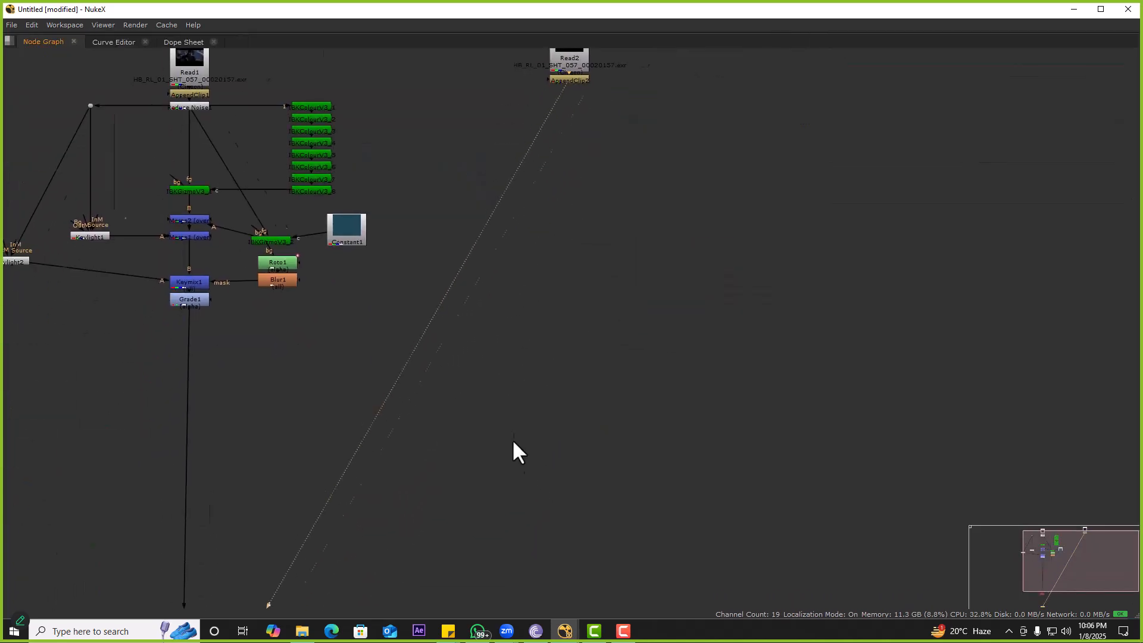
key("space")
scroll(417, 554, "up", 3)
left_click(358, 569)
key("1")
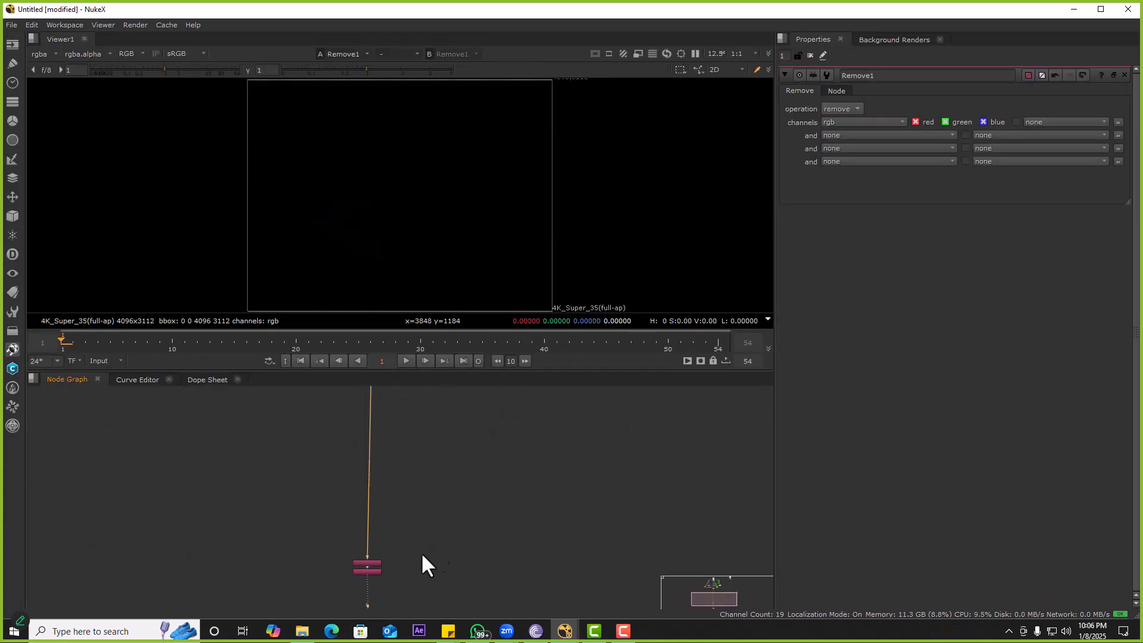
scroll(428, 556, "down", 3)
key("a")
scroll(488, 482, "up", 3)
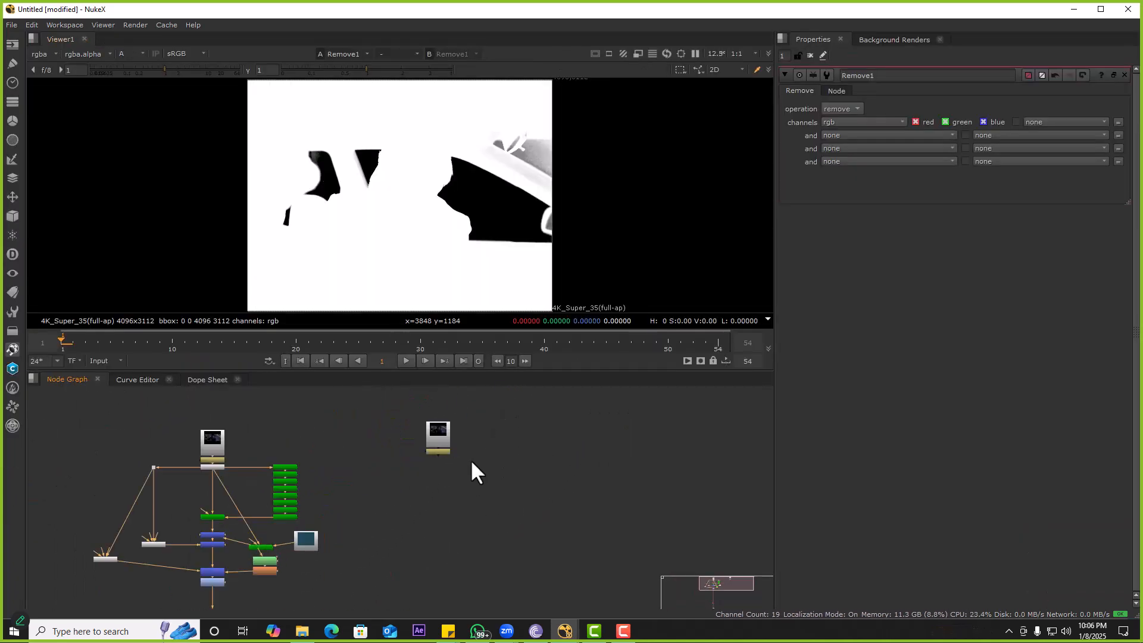
left_click(438, 450)
key("1")
key("a")
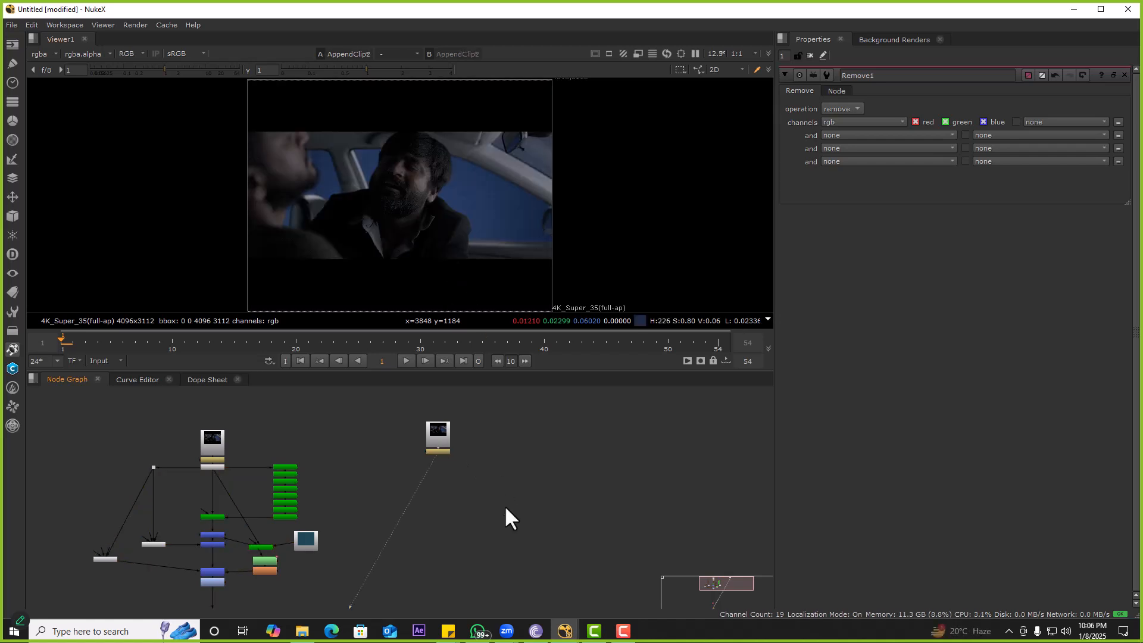
Step: Create a Copy node below the duplicated clip, connecting its A input to the Remove node and its B input to the duplicated AppendClip
scroll(494, 494, "down", 3)
key("space")
scroll(470, 476, "up", 2)
key("b")
scroll(482, 427, "up", 4)
scroll(510, 373, "down", 3)
left_click_drag(506, 348, 237, 543)
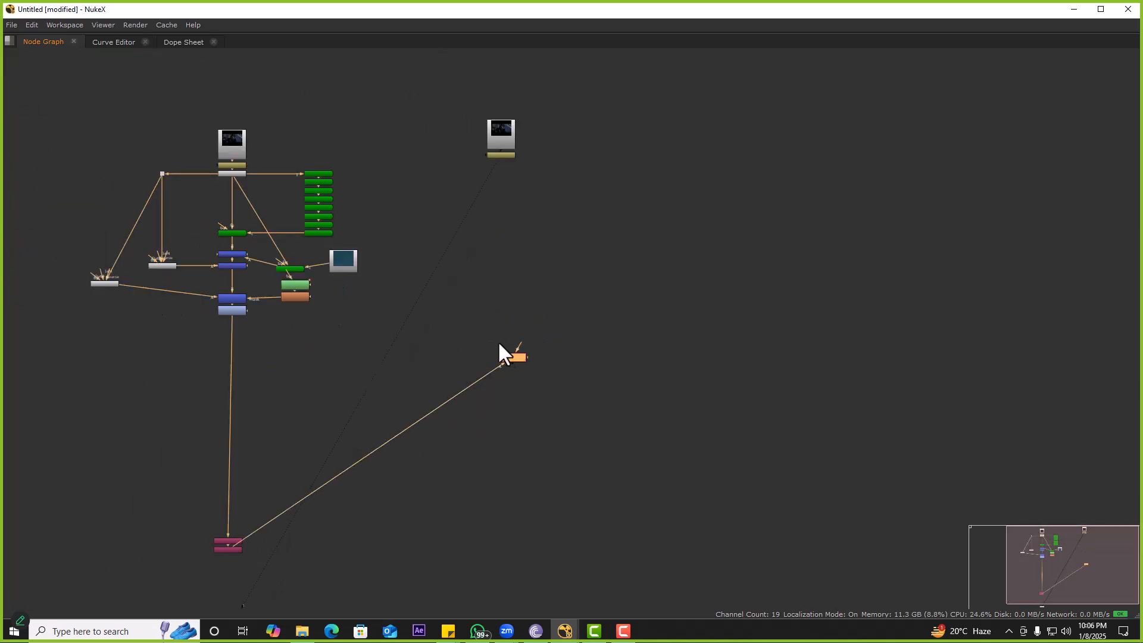
left_click_drag(514, 331, 507, 165)
Step: Move the Copy node down near the level of the Remove node and view its output
scroll(516, 356, "down", 3)
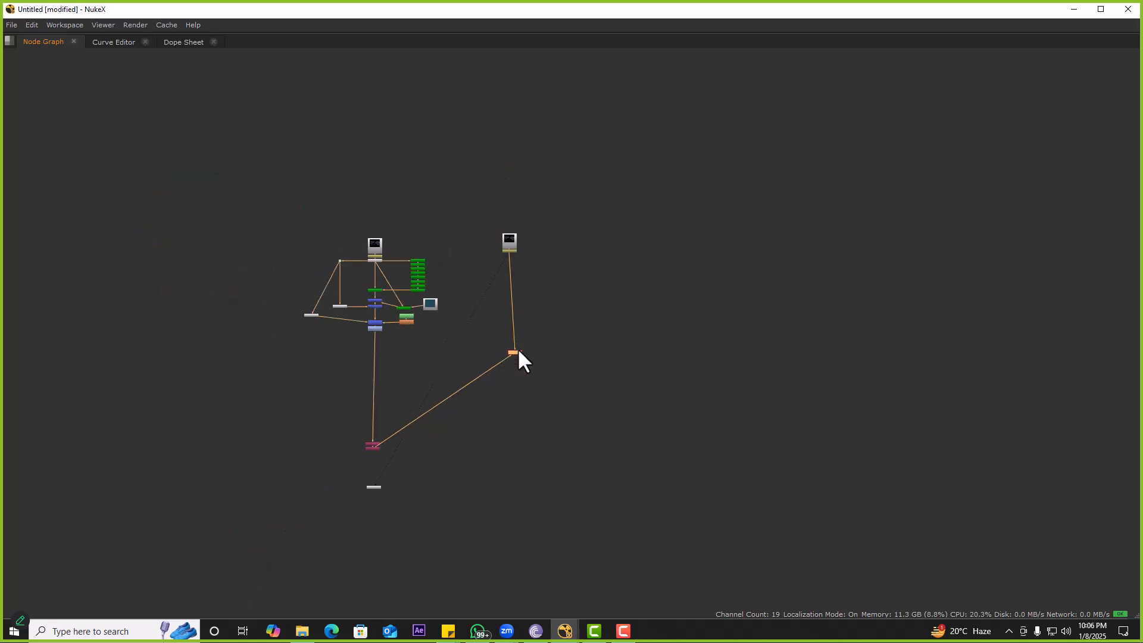
mouse_move(516, 355)
left_mouse_down()
mouse_move(511, 449)
mouse_move(485, 468)
left_mouse_up()
key("1")
key("space")
Step: Toggle the matte overlay to check the copied alpha against the car footage
left_click_drag(353, 206, 522, 245)
key("m")
key("m")
key("m")
key("m")
Step: Add a Premult node directly after the Copy node
scroll(503, 414, "up", 5)
left_click(521, 500)
key("Tab")
type("pre")
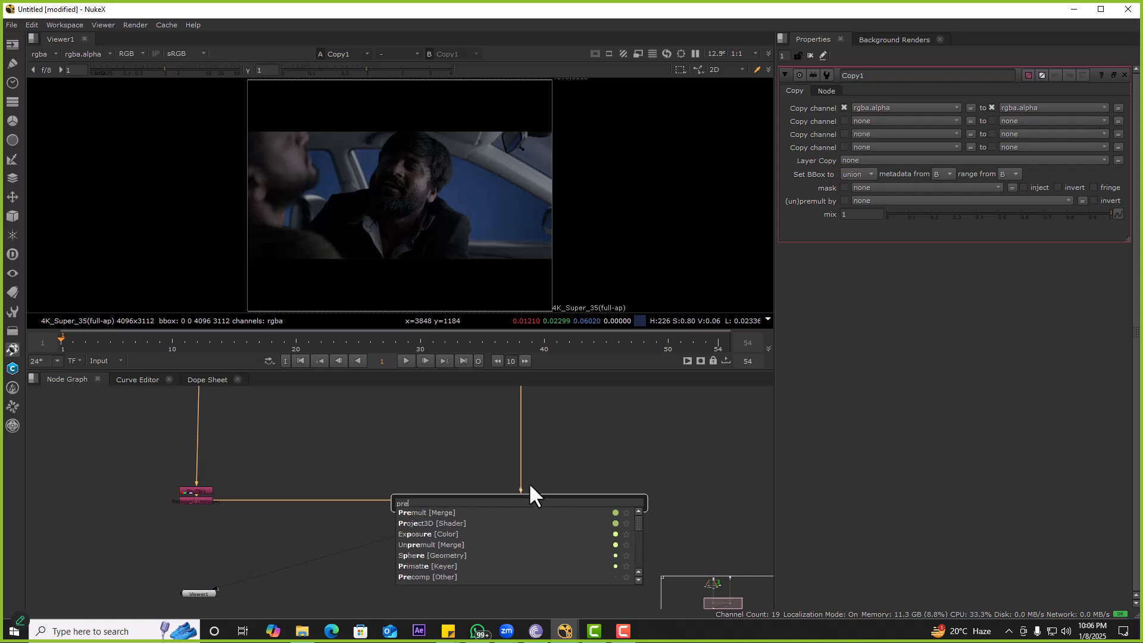
key("Return")
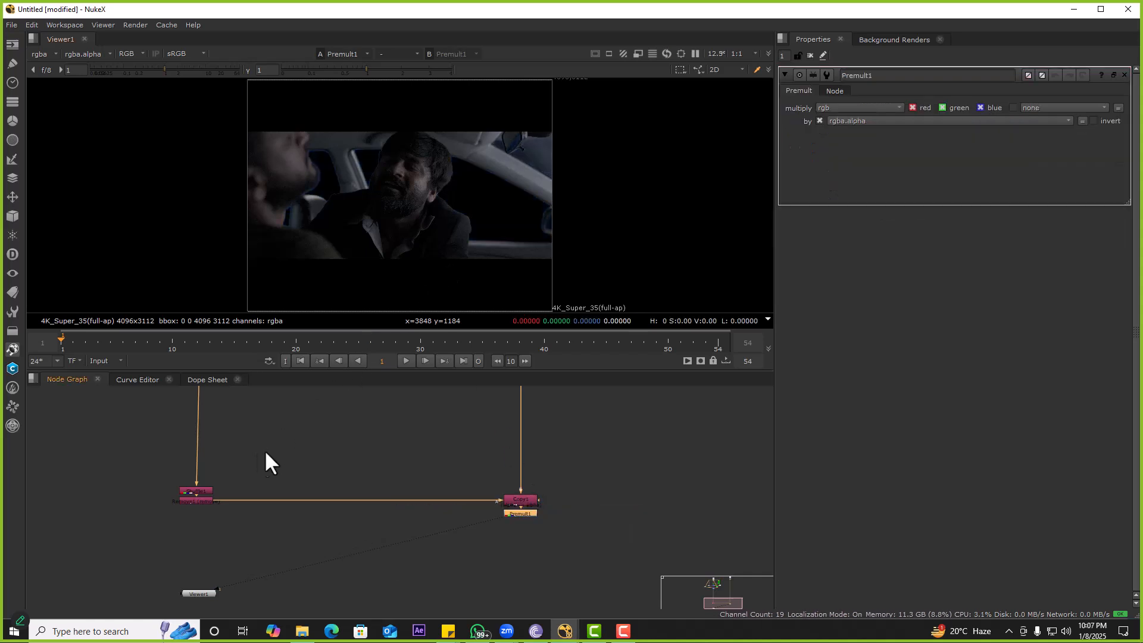
Step: Compare the Remove node's alpha with the Premult node's output in the viewer
left_click(185, 499)
key("1")
key("a")
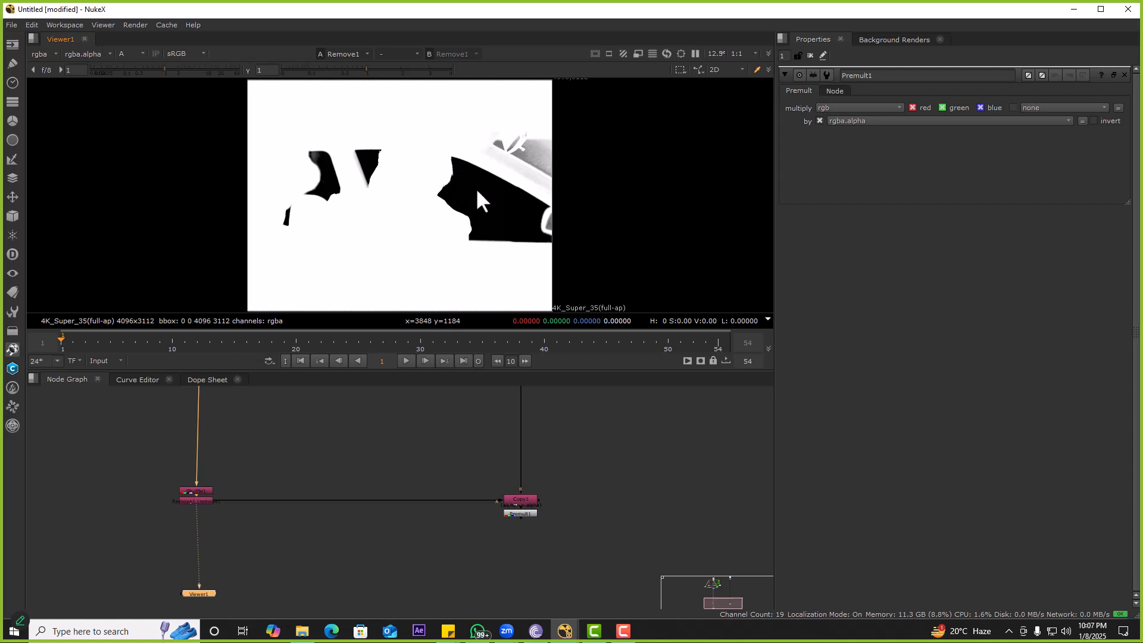
left_click(521, 513)
key("1")
key("a")
key("f")
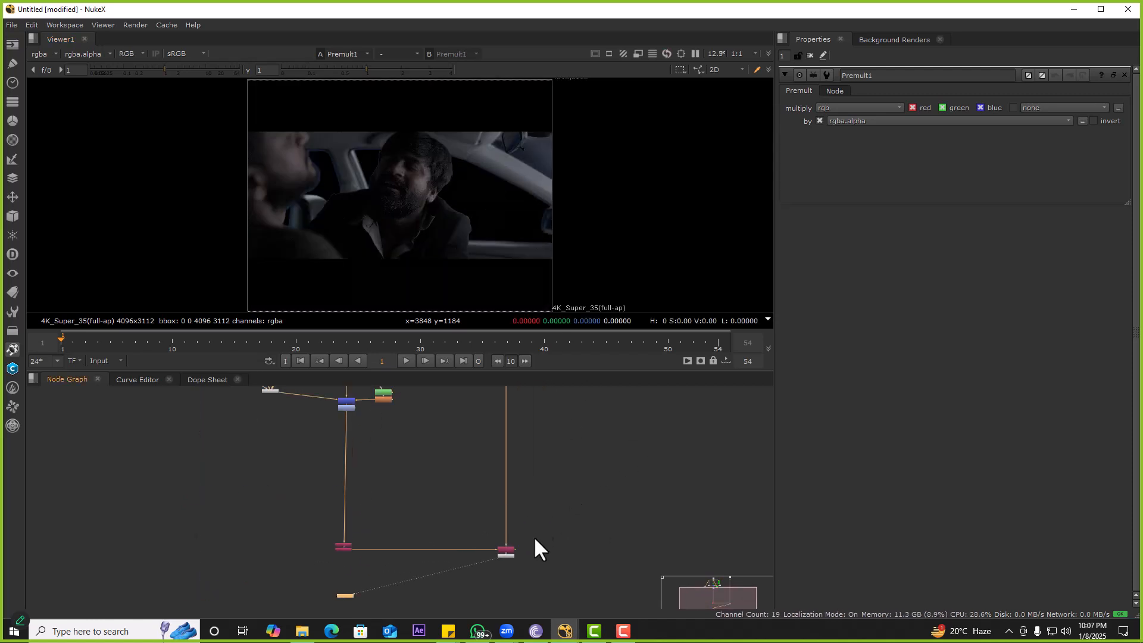
Step: Create a Constant node with its color at 0.17, place it beside the duplicated clip and view it
key("Tab")
type("cons")
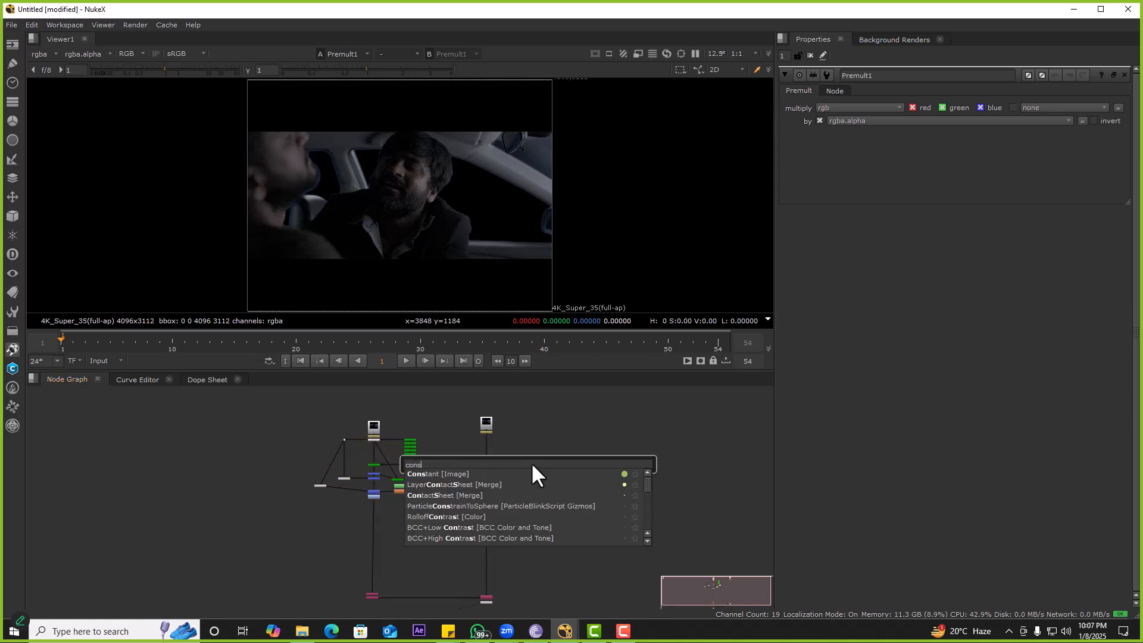
key("Return")
left_click(864, 122)
type("10.17")
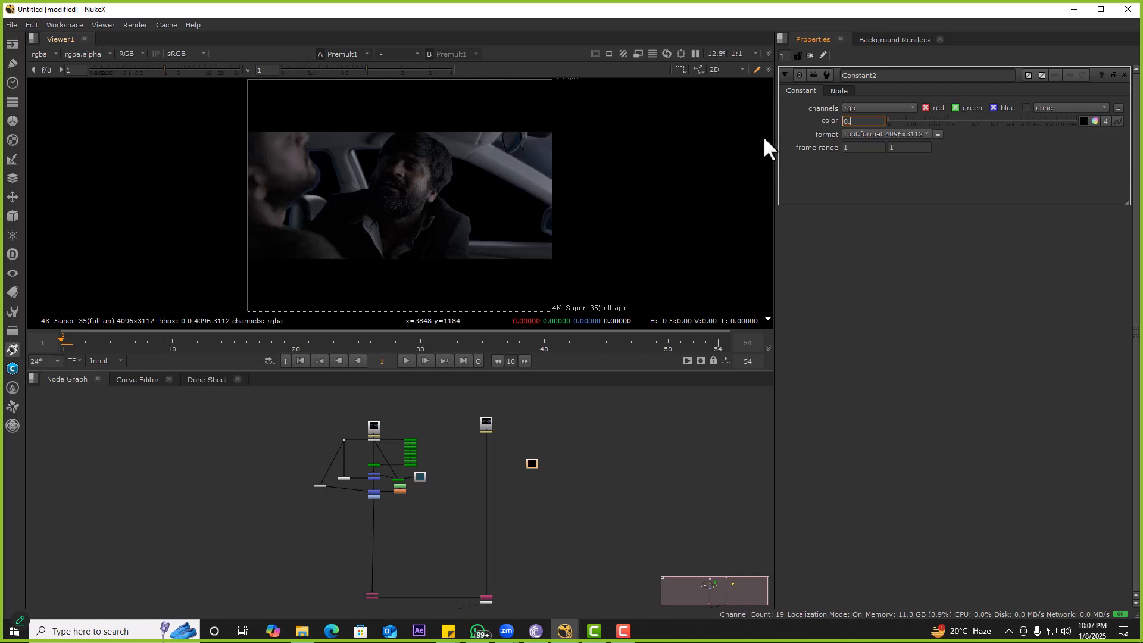
key("Return")
left_click_drag(534, 460, 560, 428)
key("1")
left_click_drag(339, 170, 550, 241)
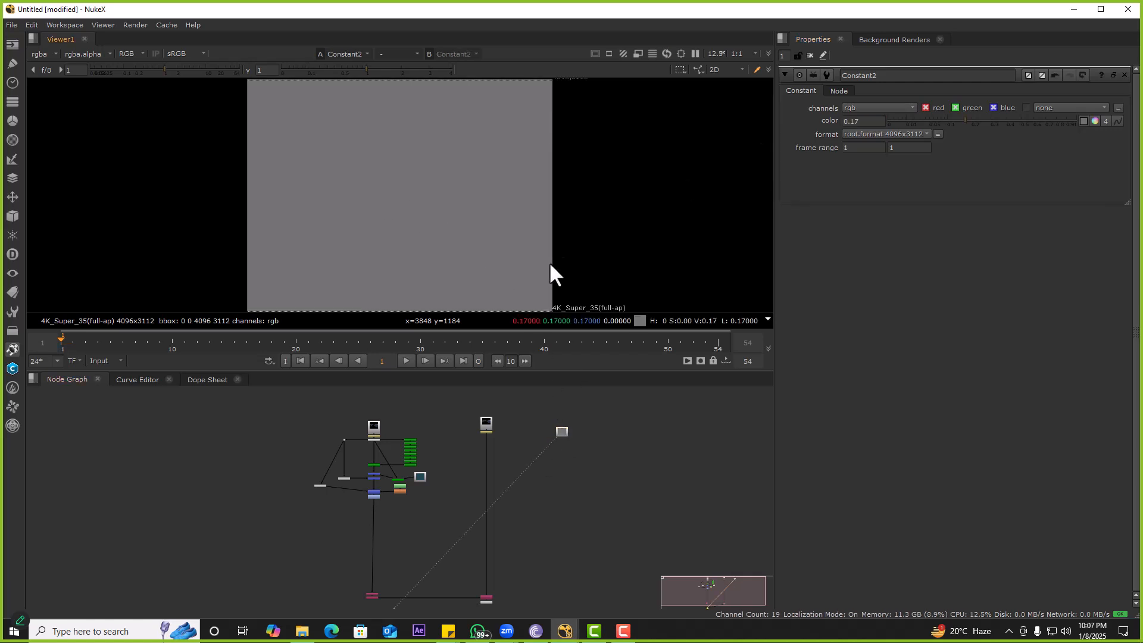
Step: Add a Merge node over the Constant with the Premult as its A input, align it below the Constant and view the result
middle_click_drag(527, 559, 520, 510)
scroll(503, 536, "up", 3)
left_click(466, 564)
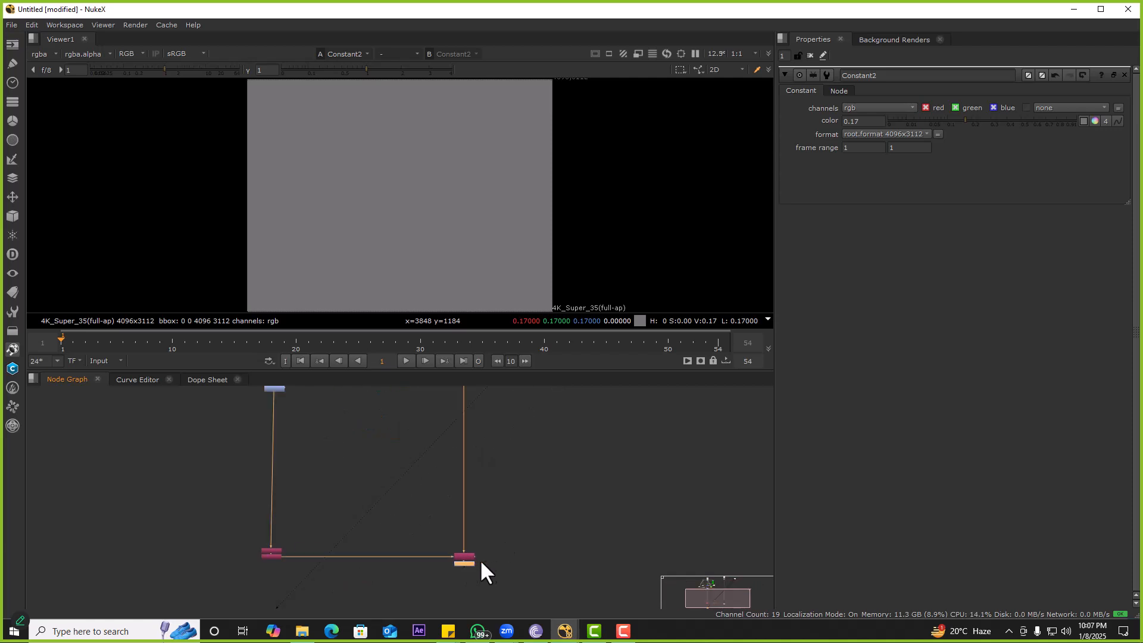
key("m")
left_click_drag(496, 551, 529, 402)
scroll(519, 438, "down", 3)
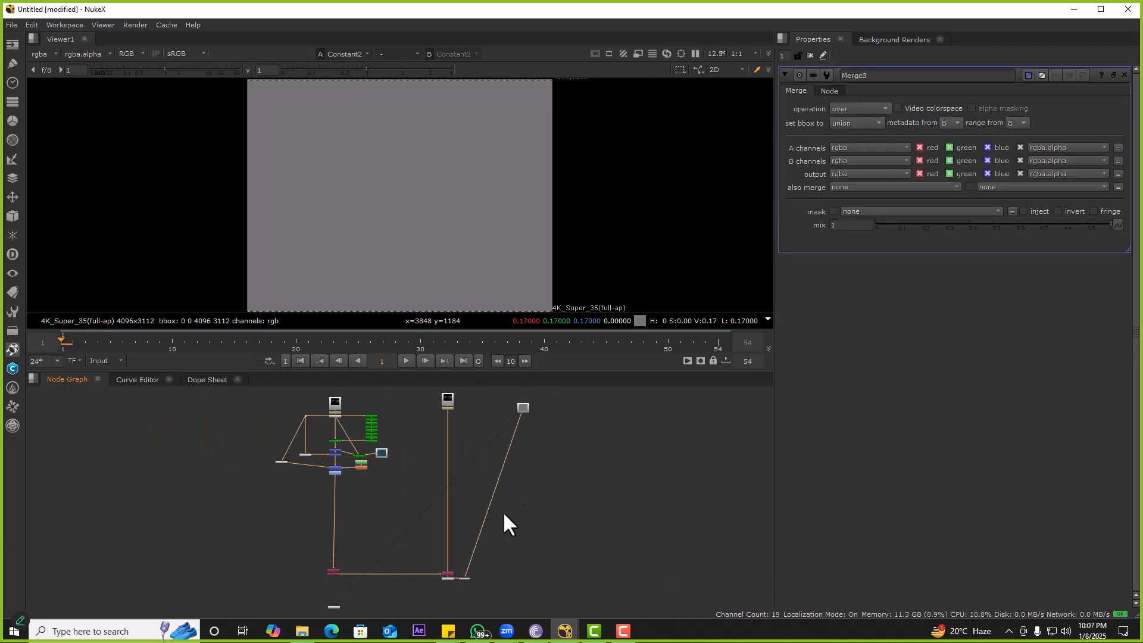
middle_click_drag(501, 551, 495, 503)
left_click(495, 503)
left_click_drag(460, 528, 519, 531)
key("1")
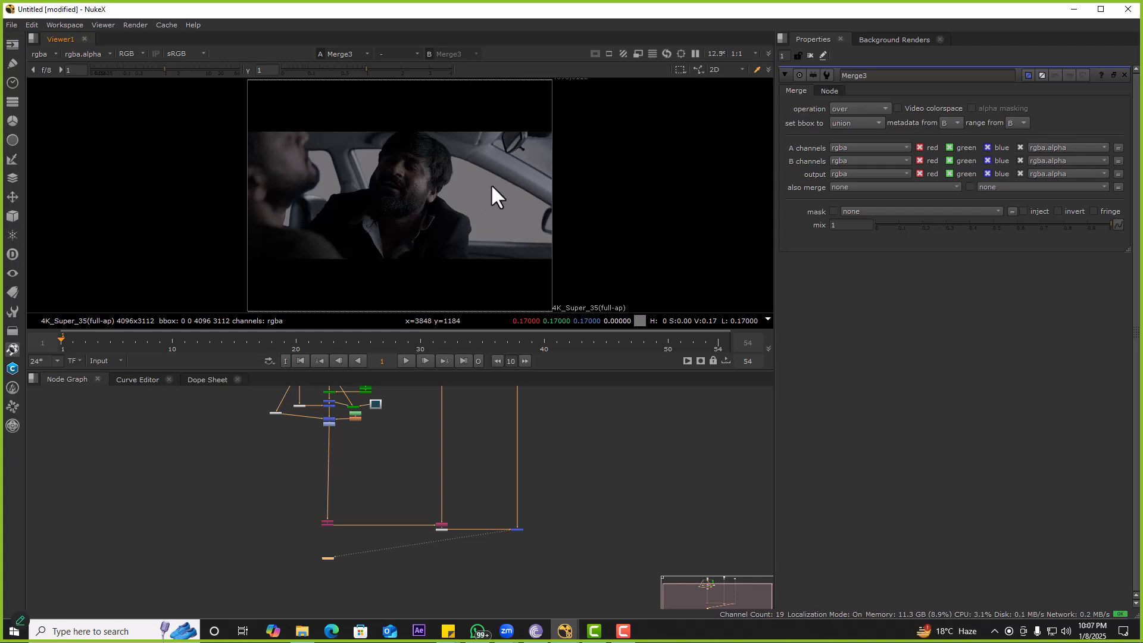
Step: Examine the Merge result's edges around the foreground man's chin and the car's window frame in the enlarged viewer
key("space")
scroll(384, 294, "up", 5)
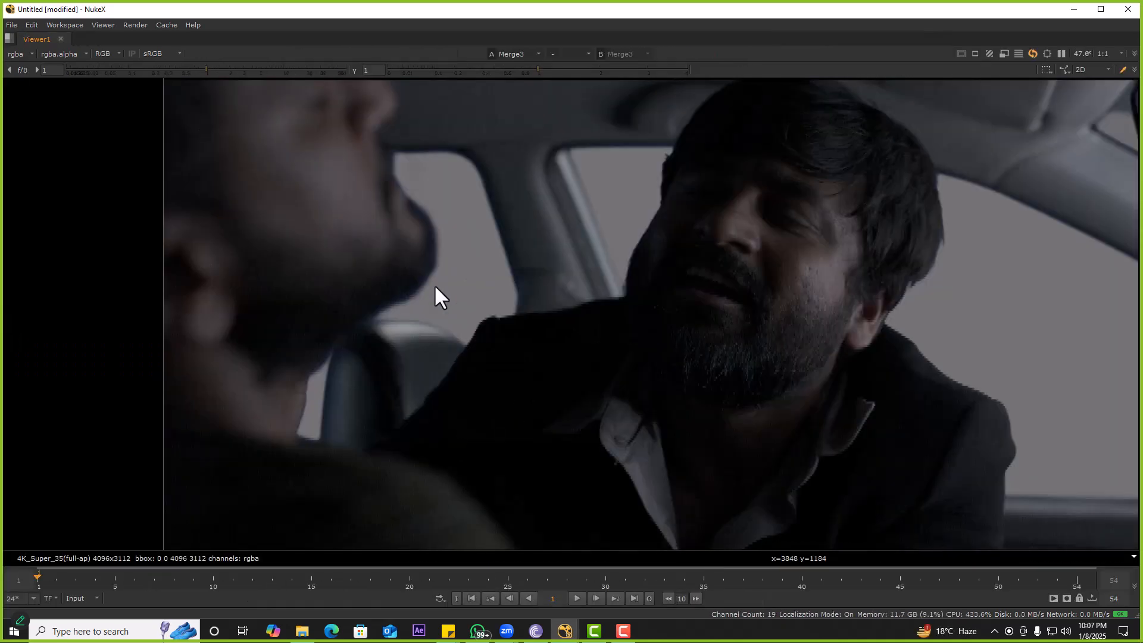
scroll(435, 292, "up", 5)
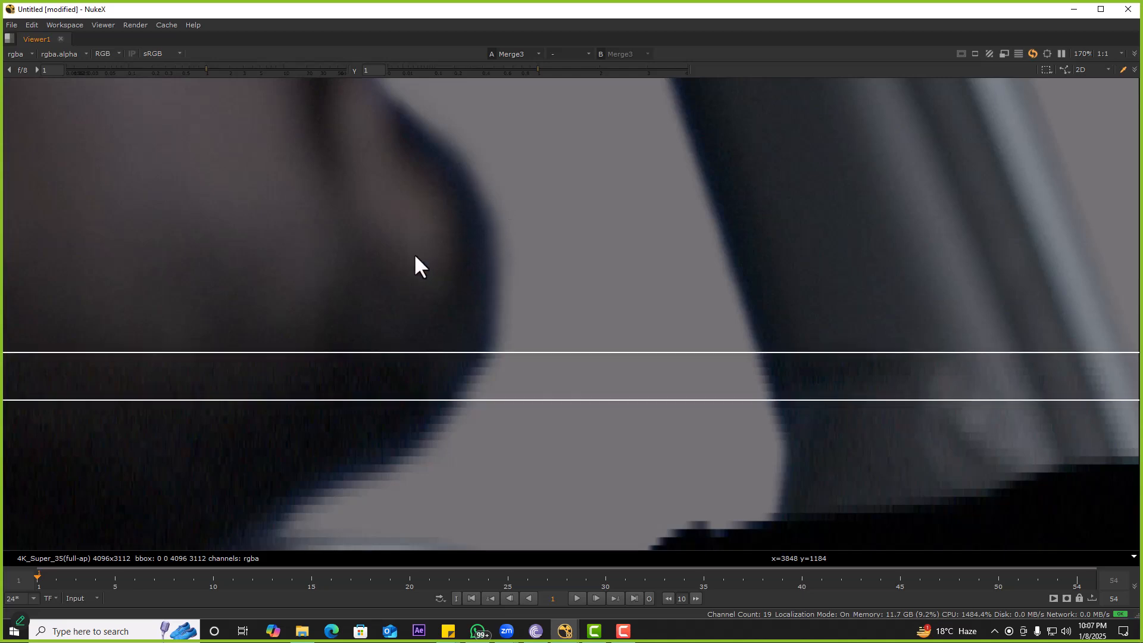
scroll(415, 256, "down", 8)
scroll(423, 245, "up", 6)
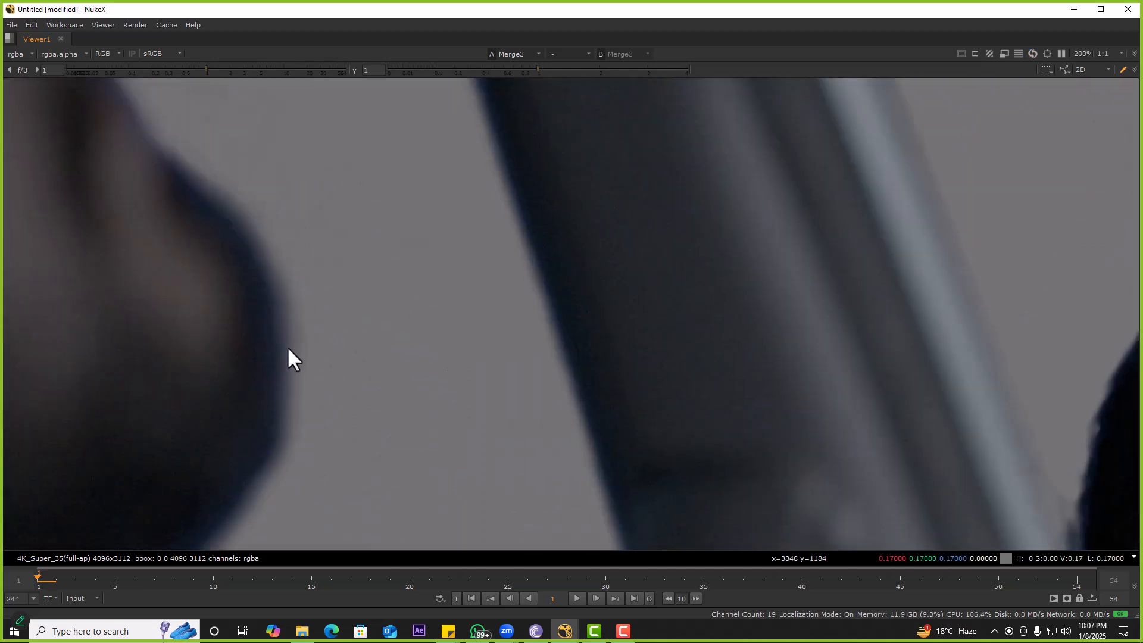
key("space")
scroll(454, 488, "up", 5)
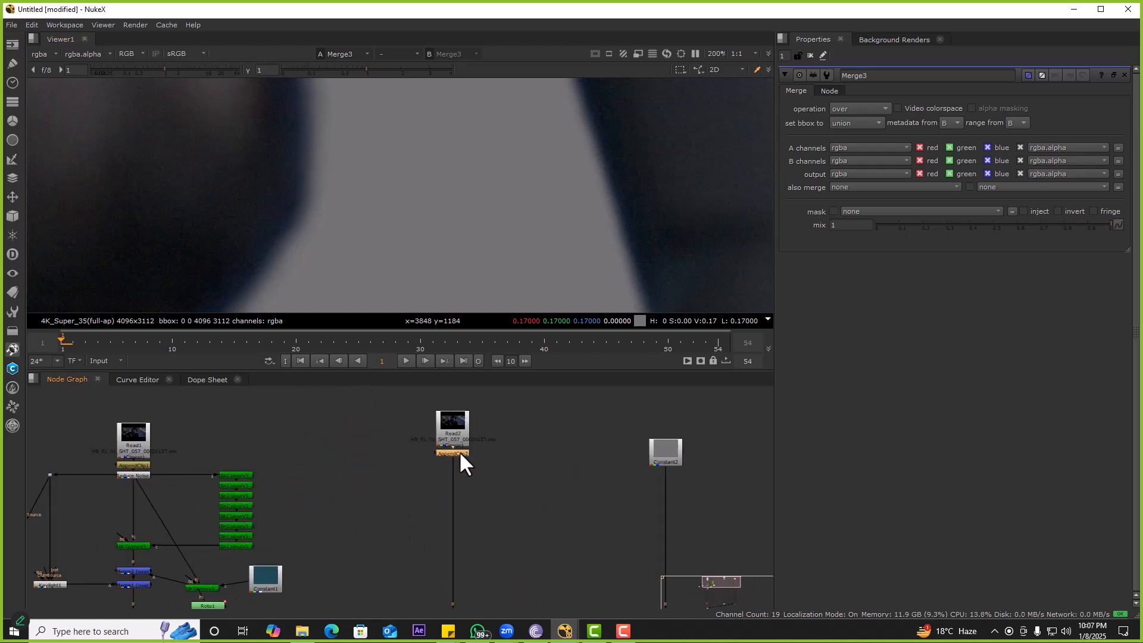
Step: Compare the duplicated AppendClip's footage with the Merge result at the blue-tinted edges
left_click(452, 453)
key("1")
scroll(484, 488, "down", 3)
scroll(539, 536, "up", 5)
left_click(539, 559)
key("1")
scroll(482, 559, "down", 3)
scroll(469, 480, "up", 3)
scroll(458, 440, "up", 3)
key("Tab")
type("upda")
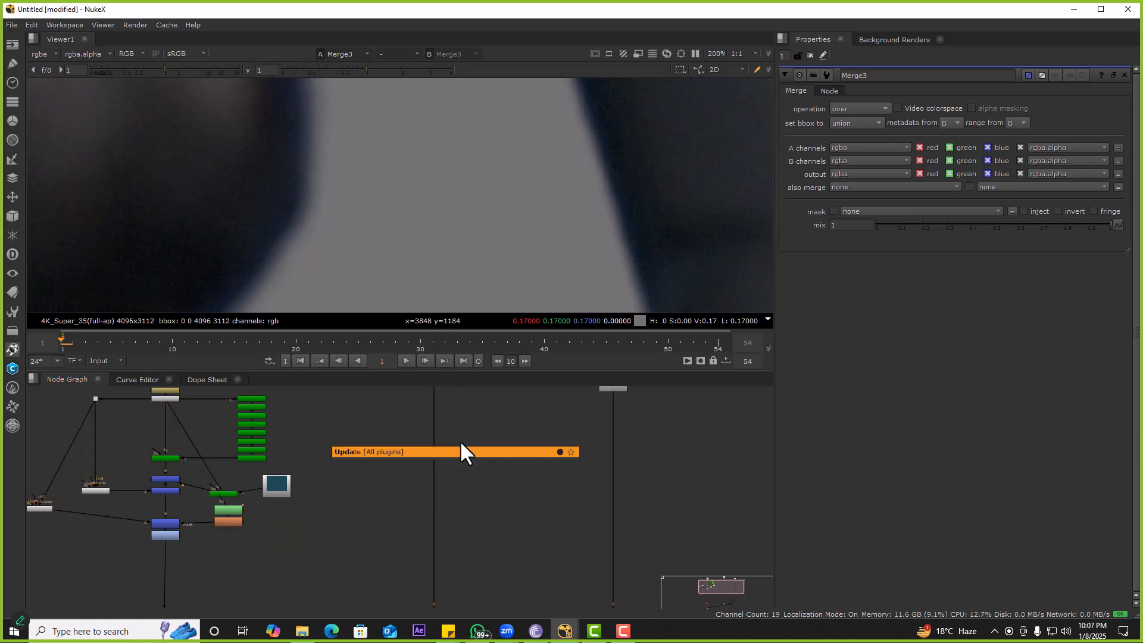
key("Escape")
Step: Insert a DespillMadness node into the pipe below the duplicated AppendClip and set its screen type to blue
key("Tab")
type("despill")
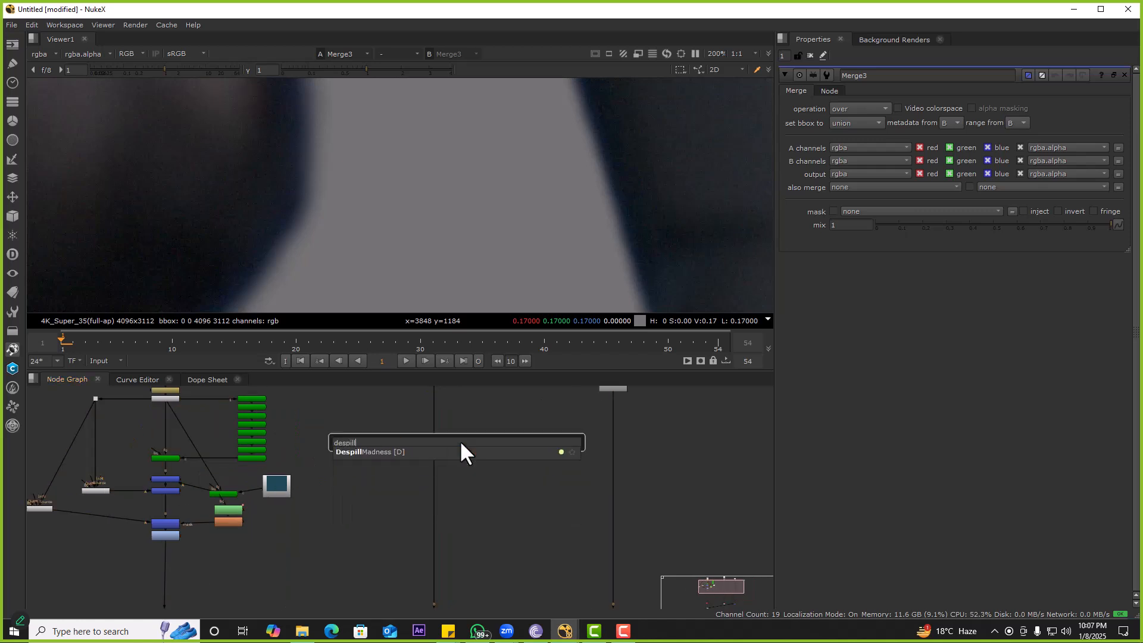
left_click(460, 452)
scroll(445, 433, "up", 3)
left_click_drag(502, 447, 419, 420)
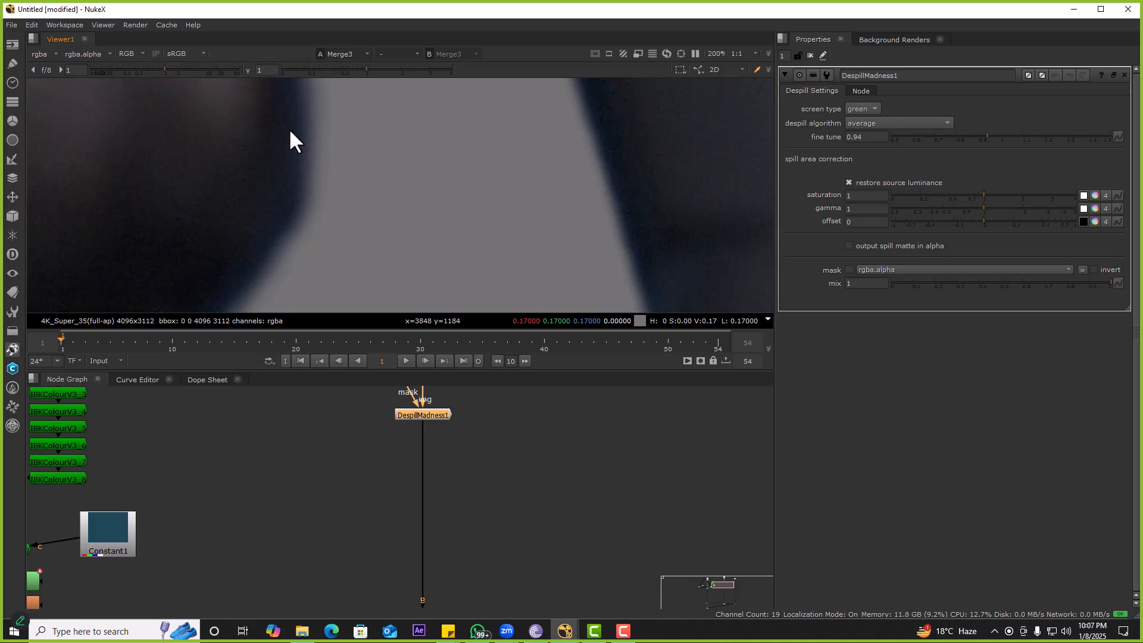
left_click(860, 109)
left_click(862, 123)
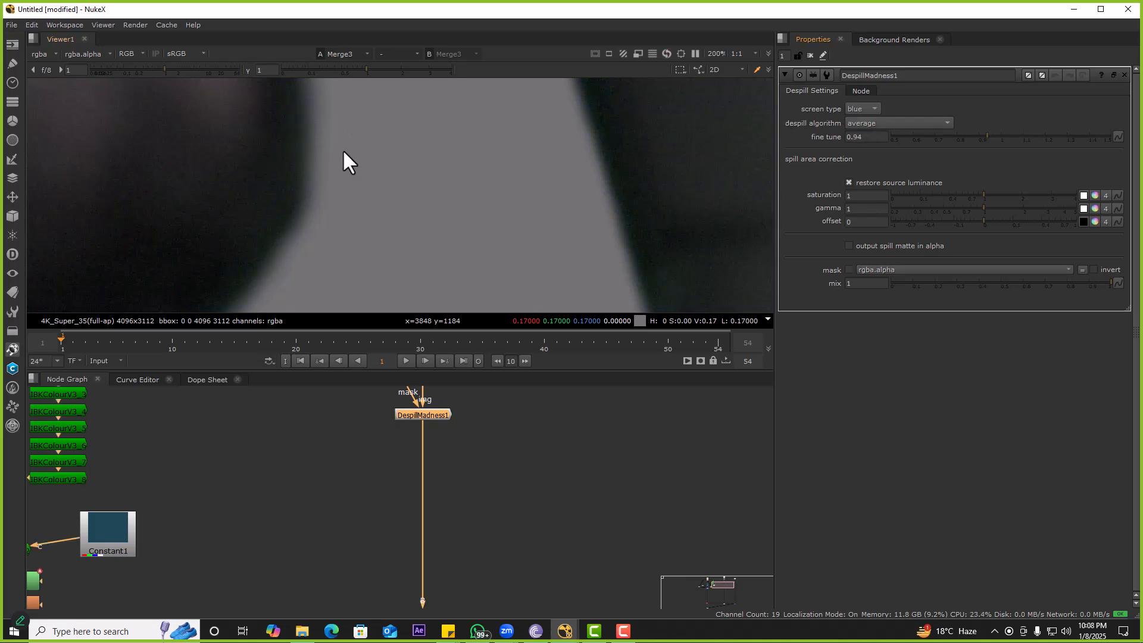
Step: Compare the duplicated AppendClip with the DespillMadness output over the same sampled blue-screen area
middle_click_drag(493, 443, 496, 537)
left_click(481, 472)
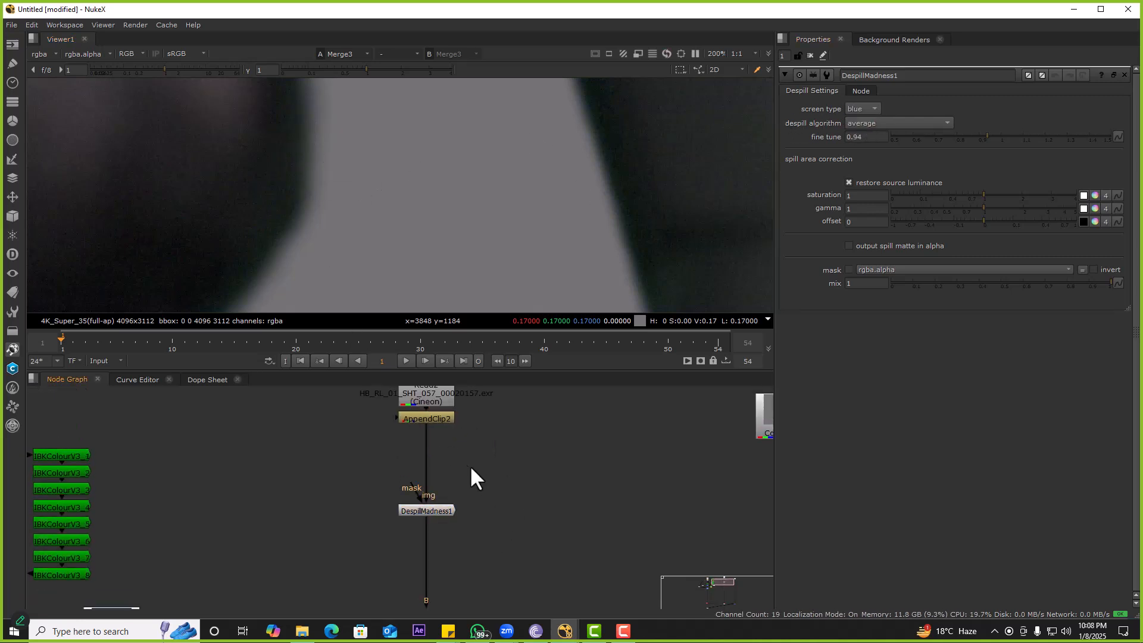
left_click(421, 417)
key("1")
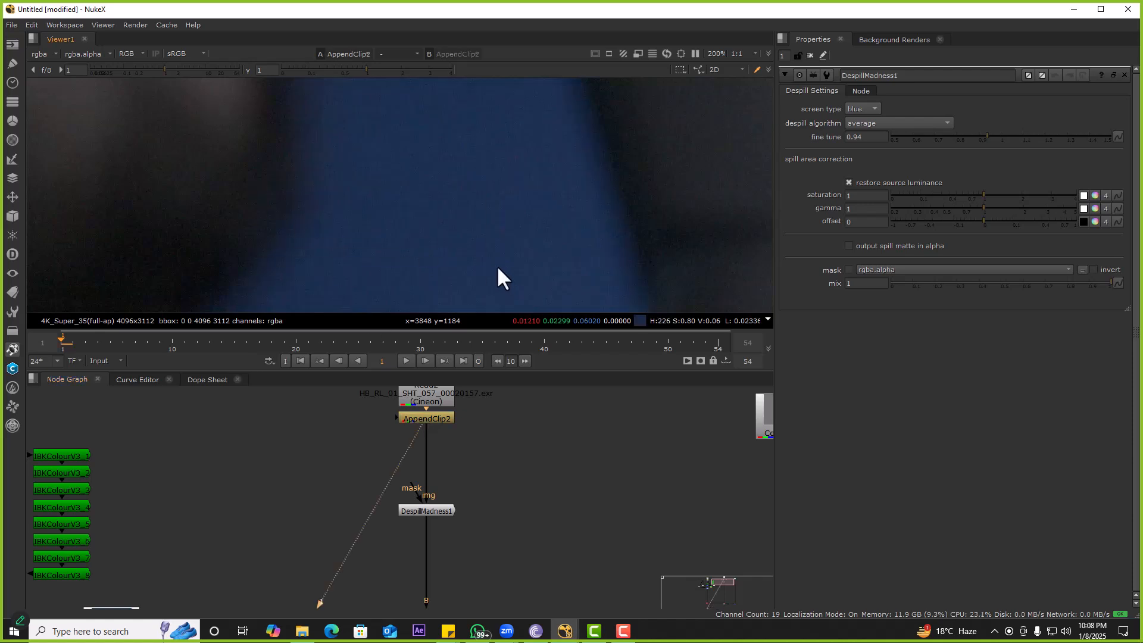
left_click_drag(362, 161, 449, 250)
left_click(438, 511)
key("1")
left_click_drag(395, 163, 517, 253)
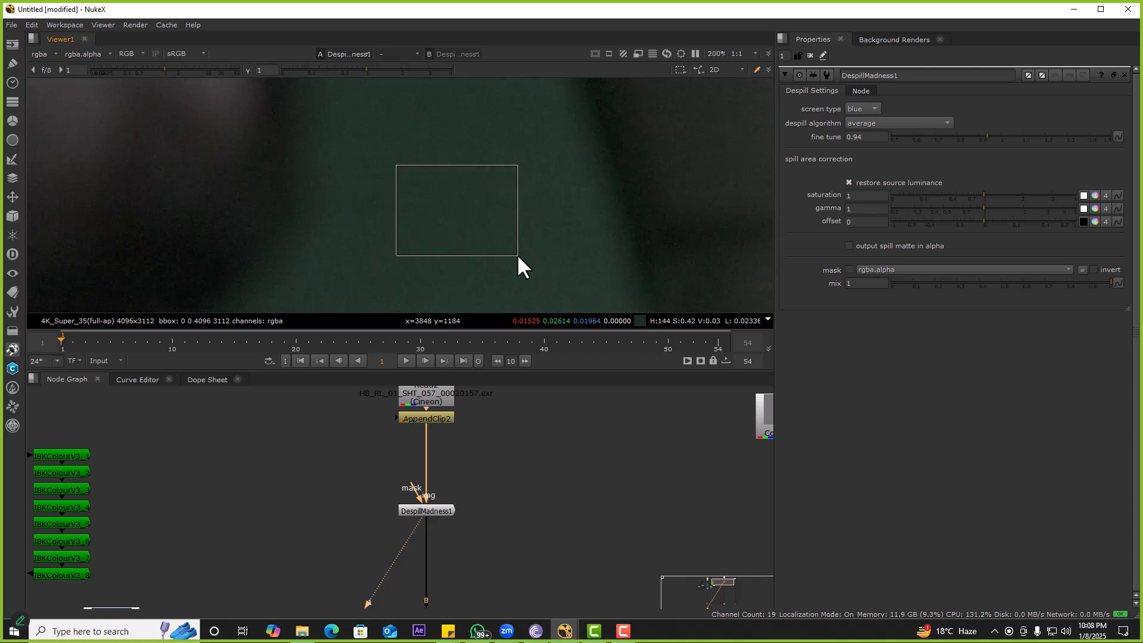
Step: Add a second DespillMadness node directly below the first, keep its screen type green, and view the Merge result
left_click(431, 514)
key("Tab")
key("Return")
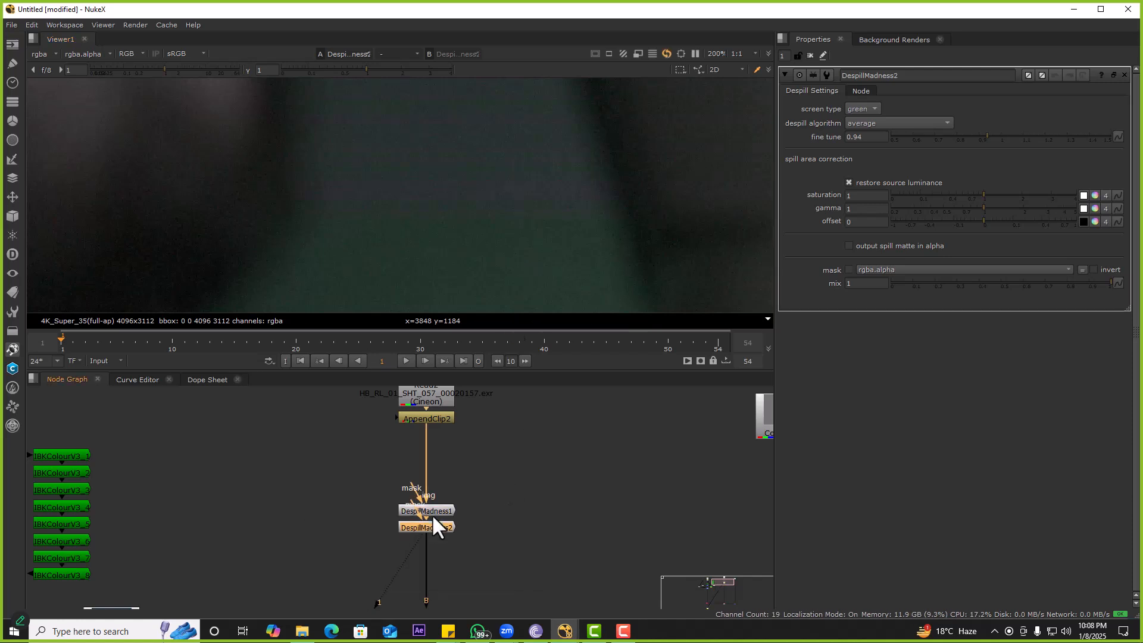
left_click_drag(277, 162, 443, 285)
scroll(506, 554, "down", 4)
middle_click_drag(513, 560, 498, 446)
left_click_drag(614, 486, 526, 580)
key("1")
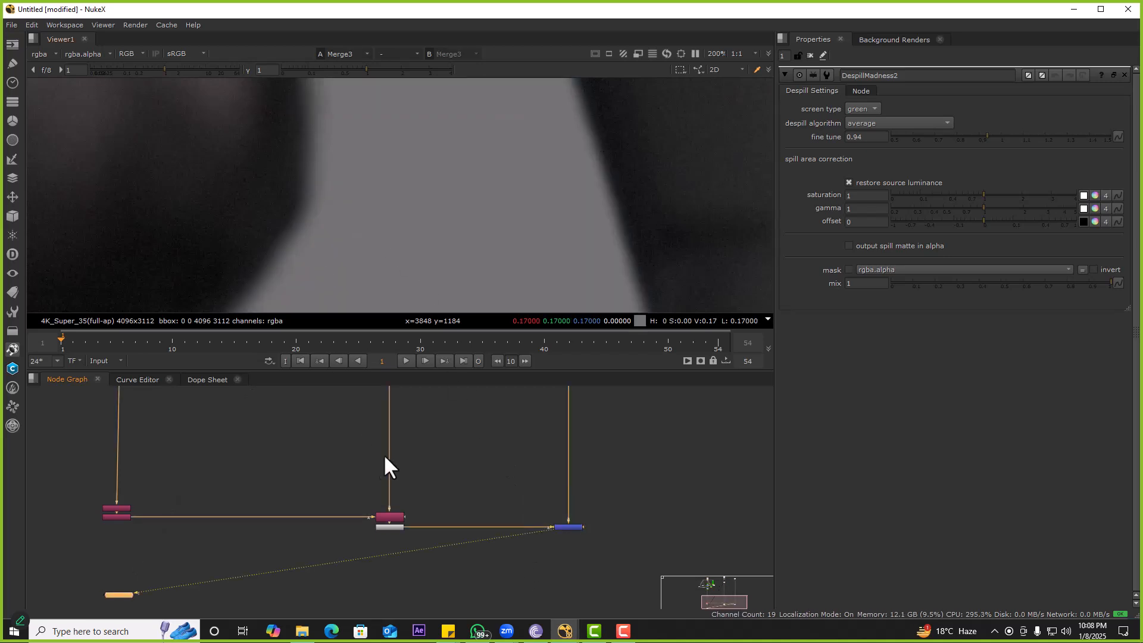
Step: Toggle both DespillMadness nodes off and on to check their effect on the edges in the Merge result
middle_click_drag(385, 394, 402, 555)
middle_click_drag(422, 395, 428, 488)
scroll(442, 482, "down", 5)
scroll(437, 419, "up", 4)
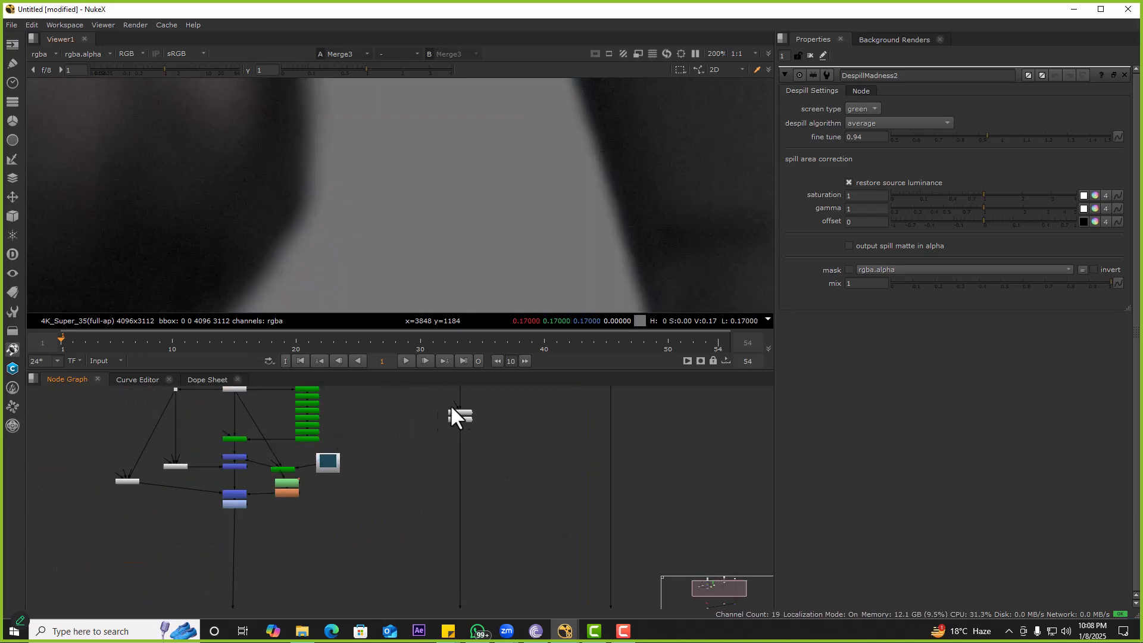
scroll(466, 409, "up", 5)
left_click_drag(505, 398, 351, 491)
key("d")
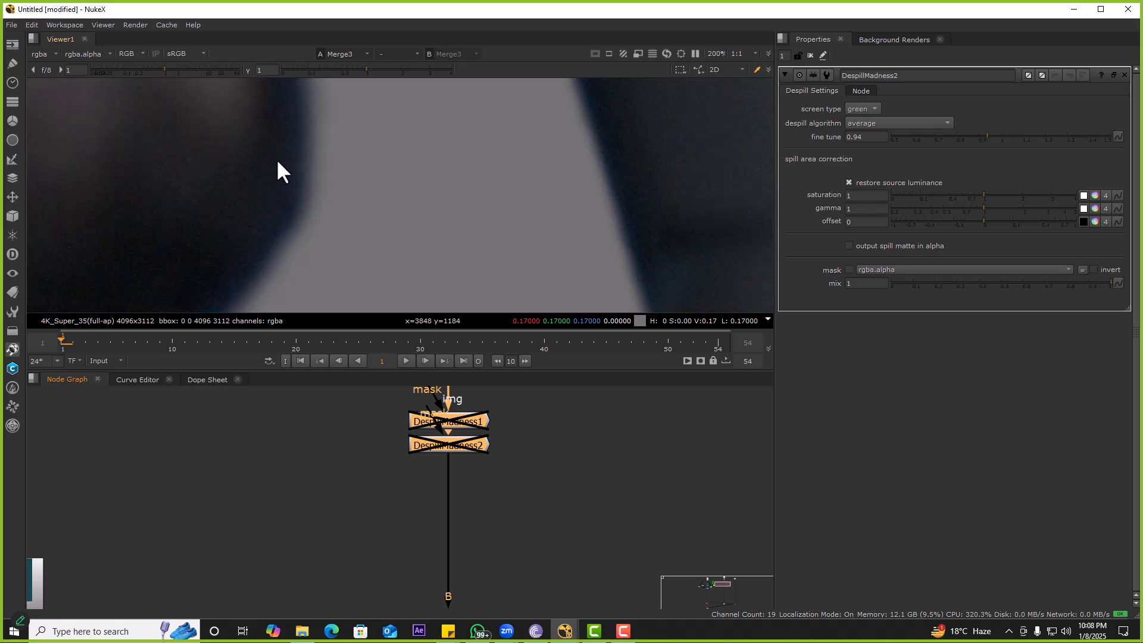
key("f")
scroll(469, 503, "down", 4)
left_click(372, 435)
Step: Create a backdrop around the two DespillMadness nodes and adjust its size to frame them
left_click_drag(372, 434, 548, 549)
left_click_drag(360, 444, 577, 537)
key("Tab")
type("bac")
left_click(481, 460)
scroll(530, 434, "up", 5)
scroll(520, 565, "down", 4)
left_click_drag(501, 544, 576, 570)
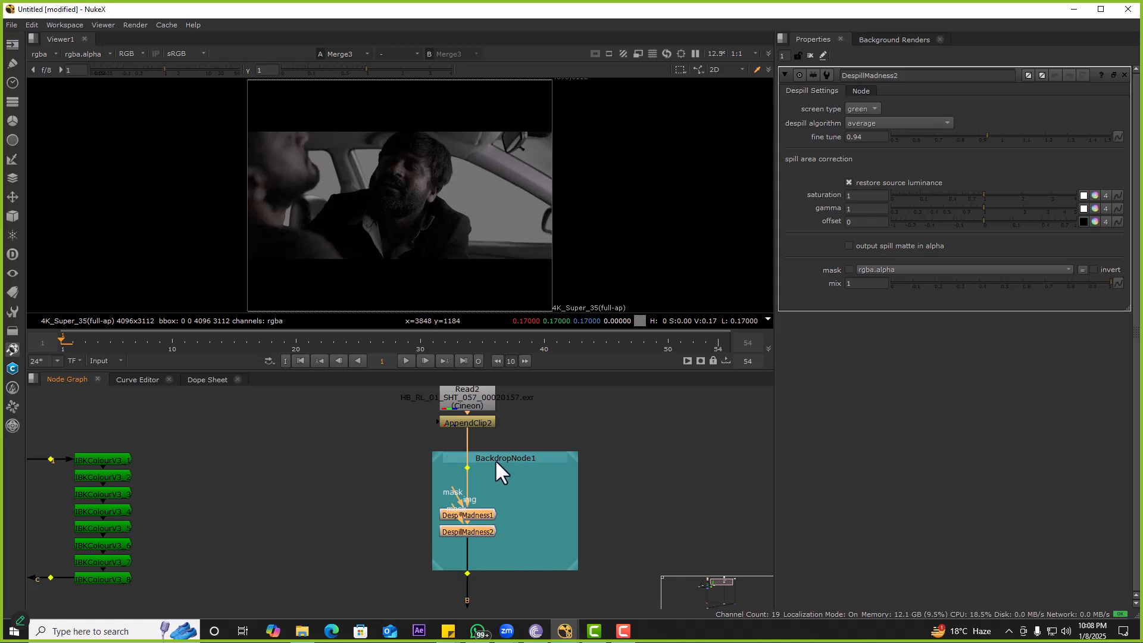
left_click_drag(495, 459, 478, 460, "ctrl")
Step: Set the backdrop's appearance to Border
double_click(491, 457)
left_click(851, 153)
left_click(859, 163)
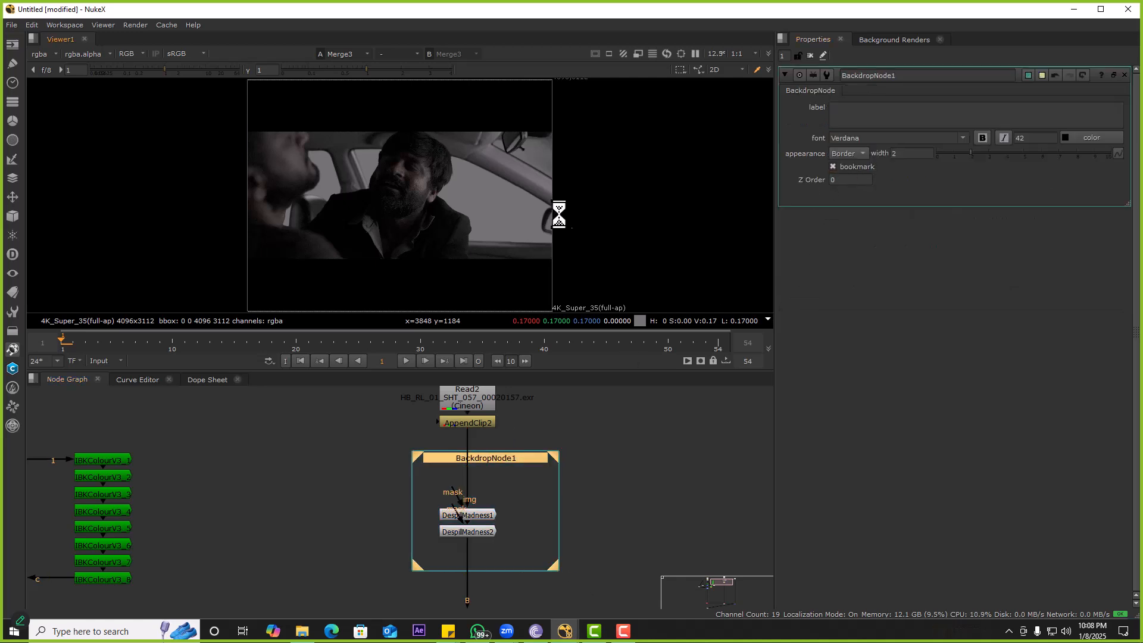
key("alt+Tab")
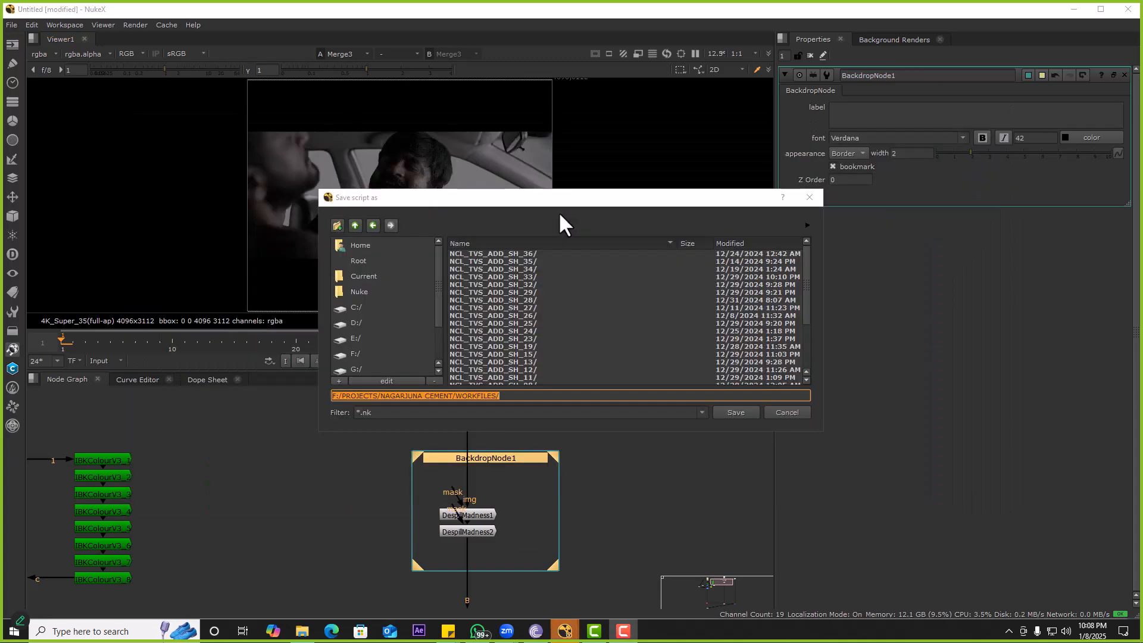
left_click(812, 198)
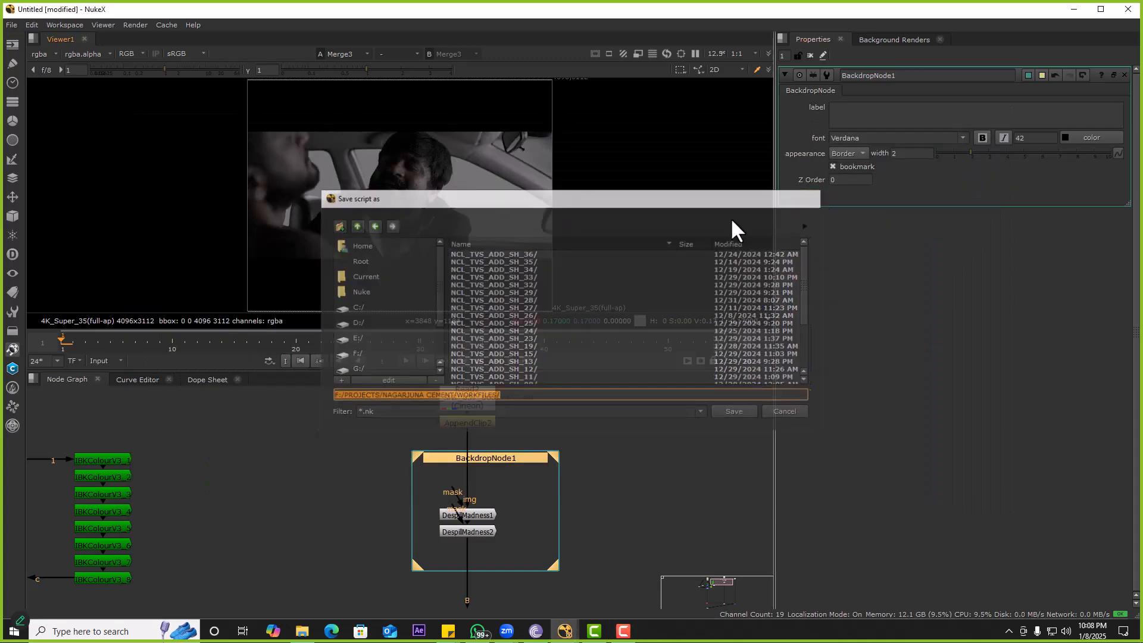
Step: Examine the despilled Merge result around the foreground man's chin and the other man's hair, ear and shoulder
scroll(447, 451, "down", 3)
left_click_drag(237, 409, 450, 540)
scroll(485, 516, "down", 1)
middle_click_drag(484, 508, 471, 483)
left_click_drag(461, 396, 569, 446)
middle_click_drag(538, 533, 477, 437)
left_click_drag(625, 518, 258, 607)
key("space")
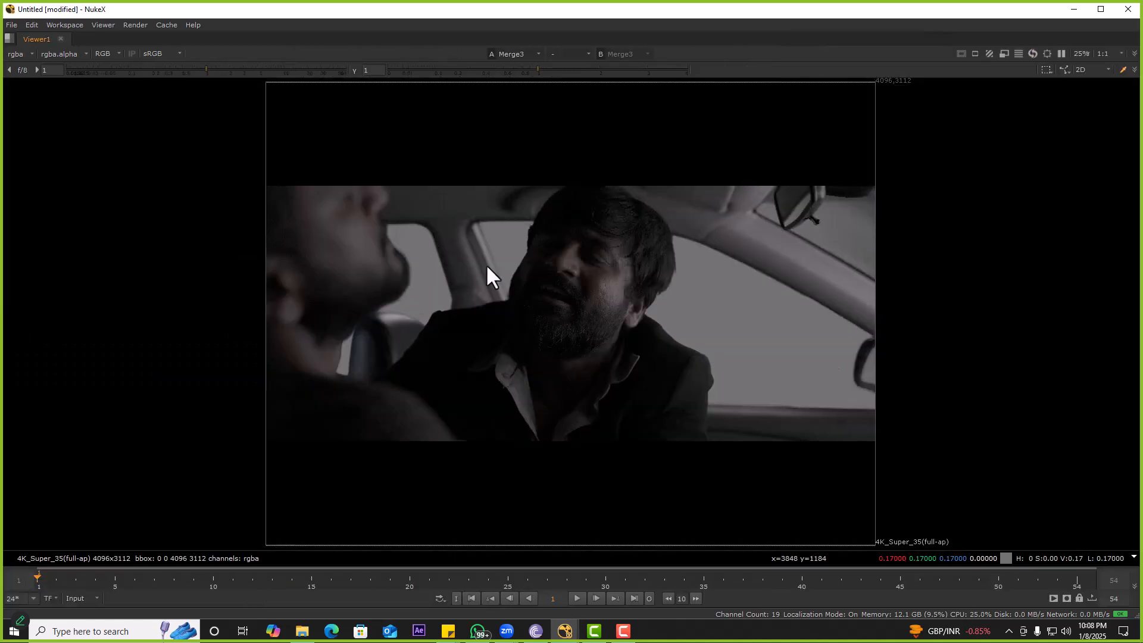
scroll(547, 257, "up", 5)
scroll(539, 265, "down", 5)
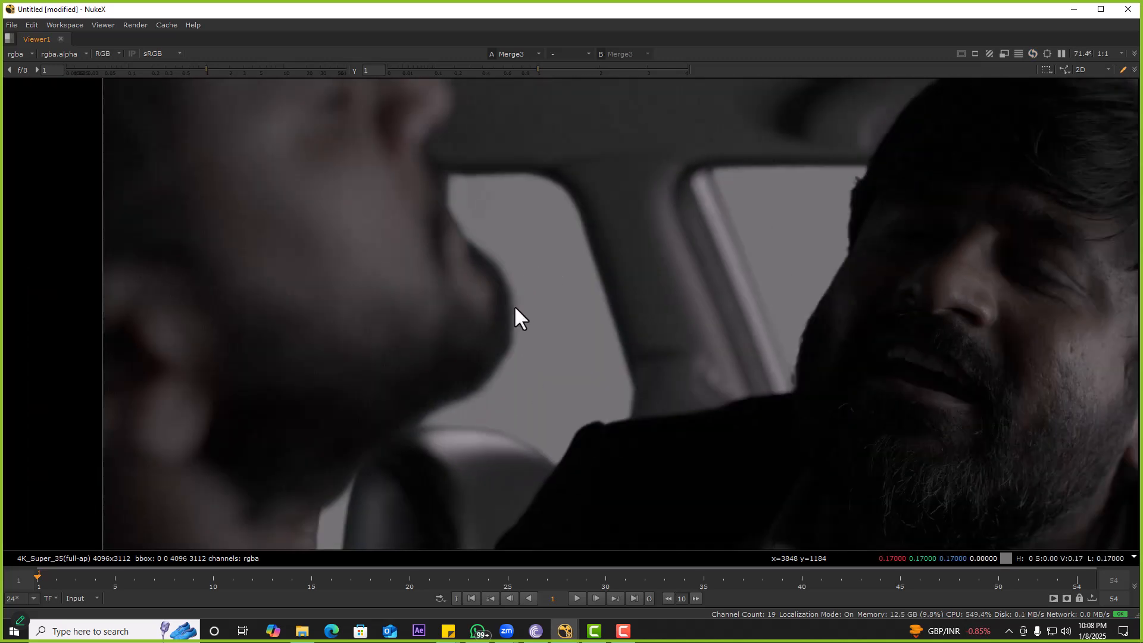
scroll(926, 222, "up", 8)
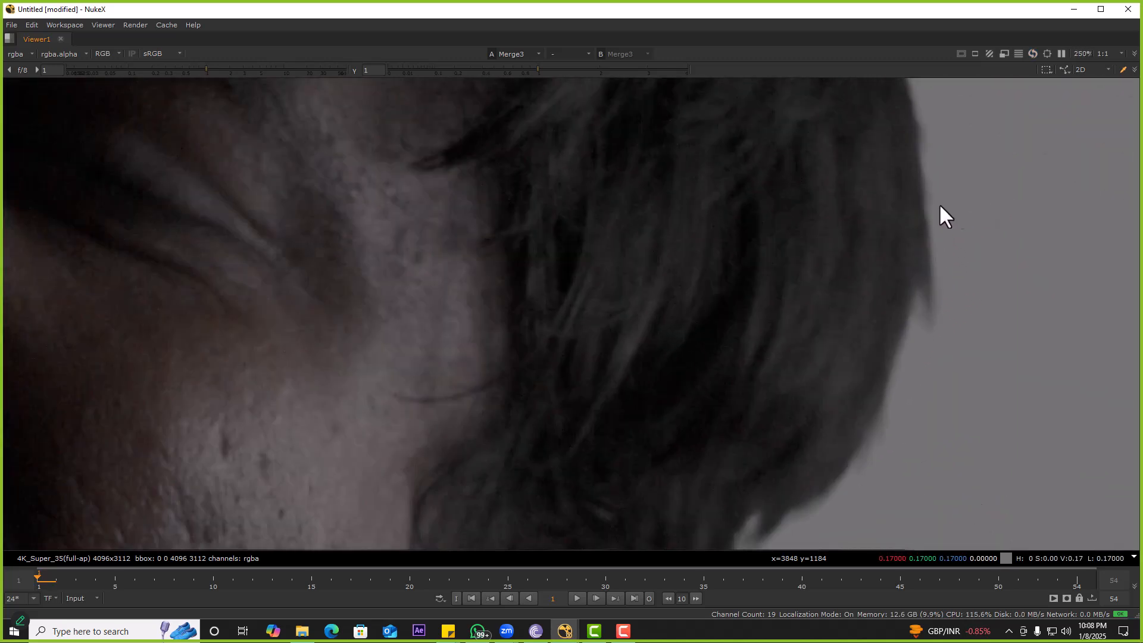
scroll(954, 214, "down", 3)
middle_click_drag(899, 276, 696, 170)
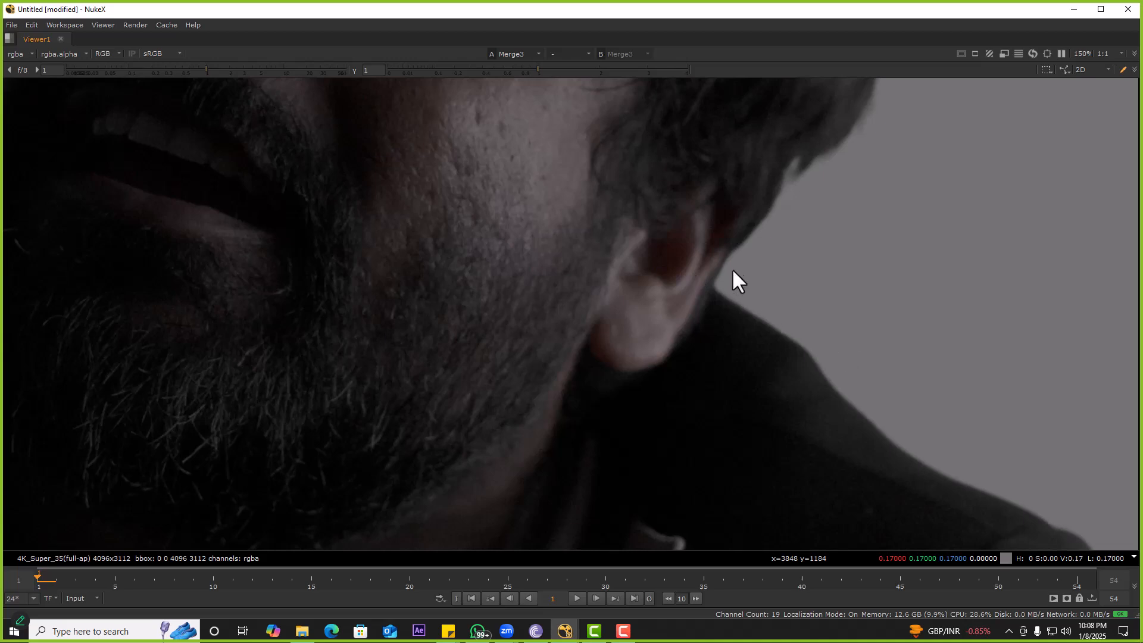
scroll(738, 262, "up", 4)
Step: Load the Merge and the first AppendClip into two viewer inputs and switch between them to compare the ear and hair edges
key("space")
scroll(449, 441, "up", 7)
left_click(398, 399)
key("1")
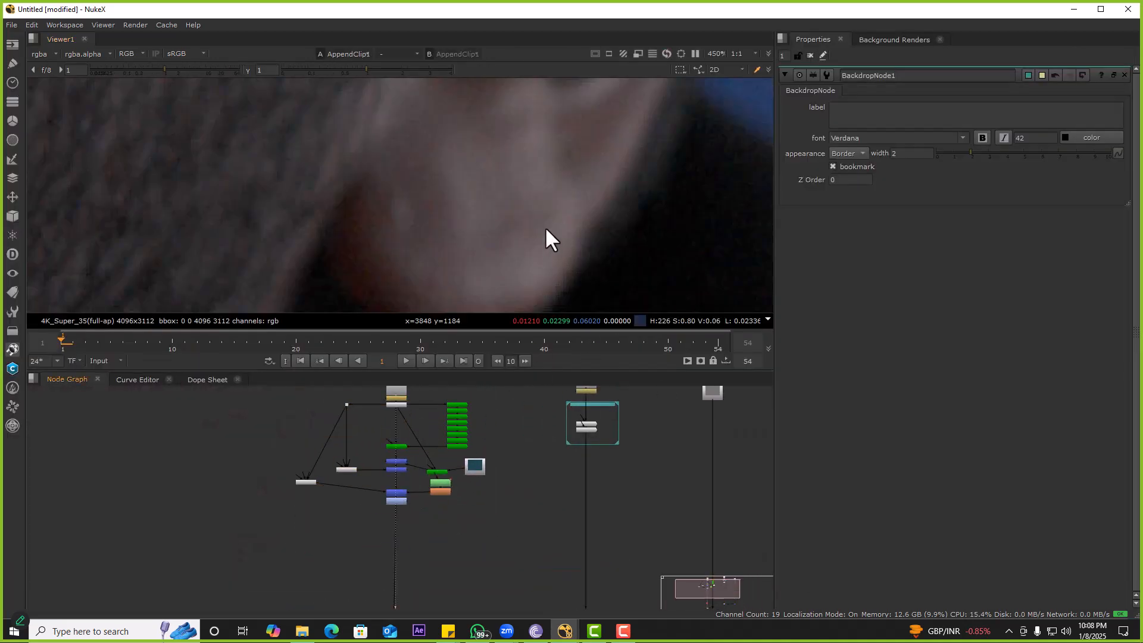
scroll(544, 227, "down", 3)
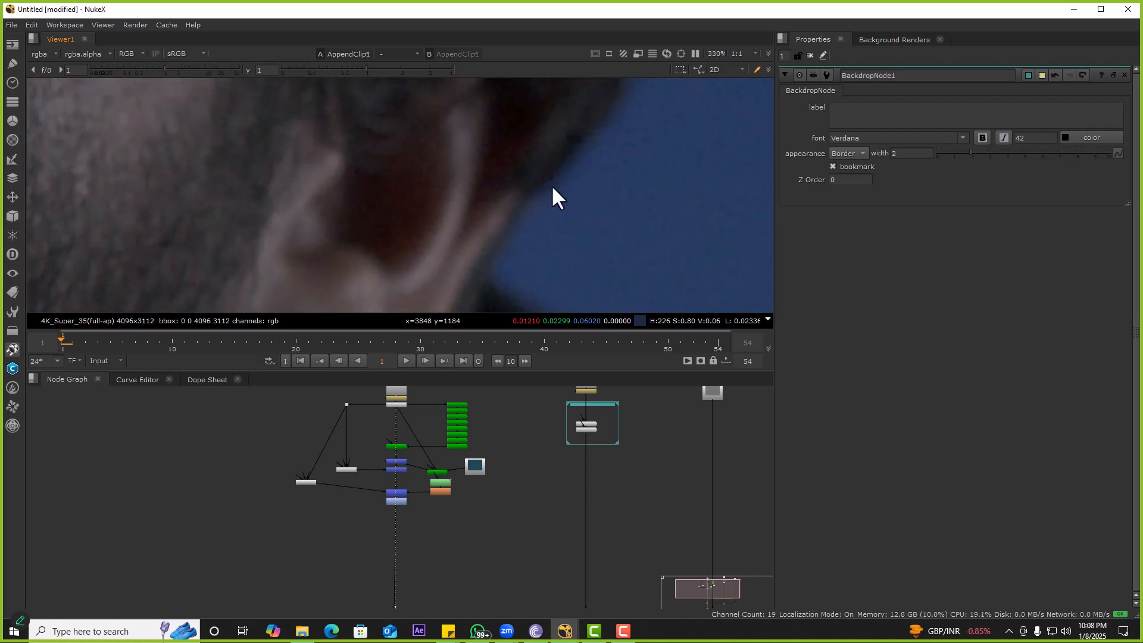
scroll(565, 175, "up", 4)
scroll(554, 428, "down", 3)
scroll(572, 482, "up", 2)
left_click_drag(642, 477, 570, 549)
key("1")
scroll(568, 192, "up", 3)
key("2")
key("1")
key("2")
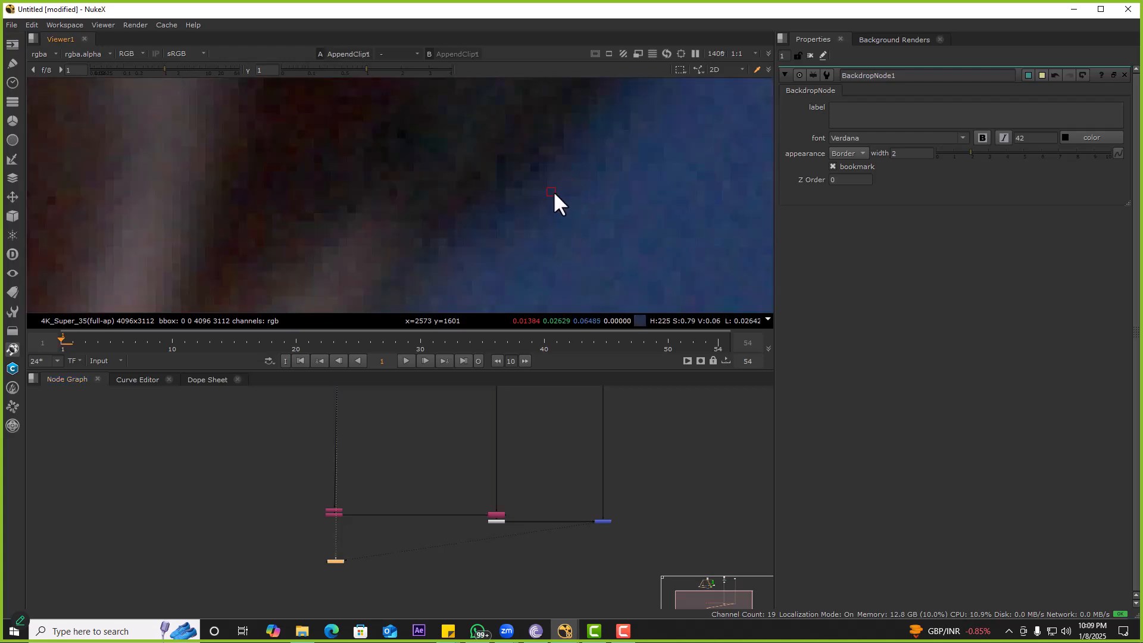
scroll(557, 188, "down", 3)
key("space")
scroll(658, 257, "down", 2)
key("1")
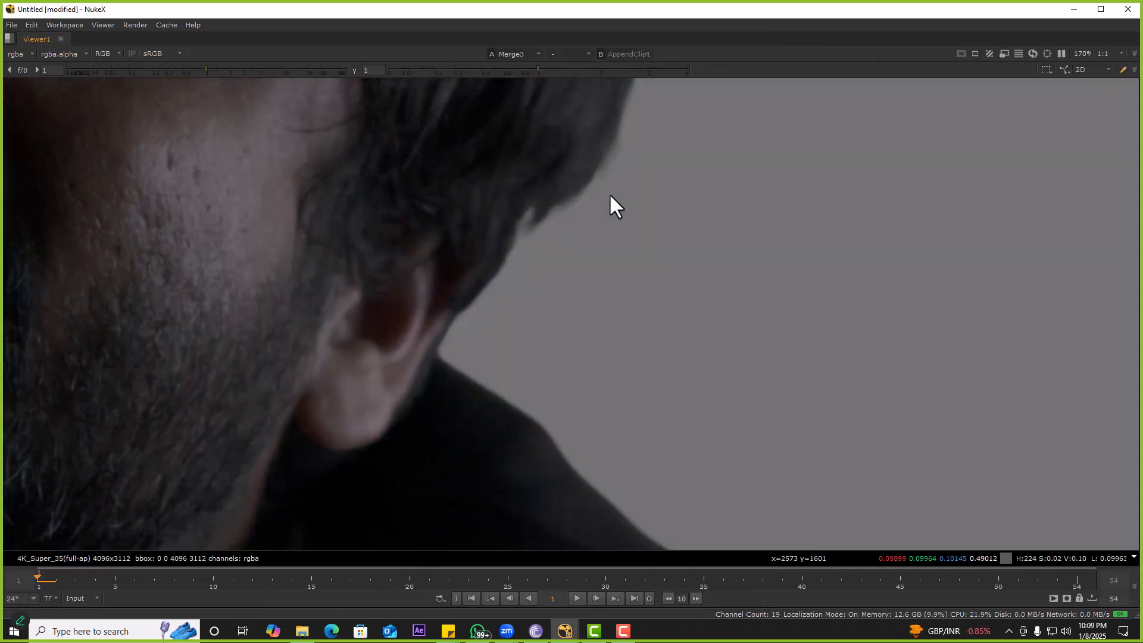
Step: Compare the hair and ear edges of the man in the middle between the keyed Merge and the original clip
scroll(601, 416, "up", 3)
key("2")
key("1")
key("2")
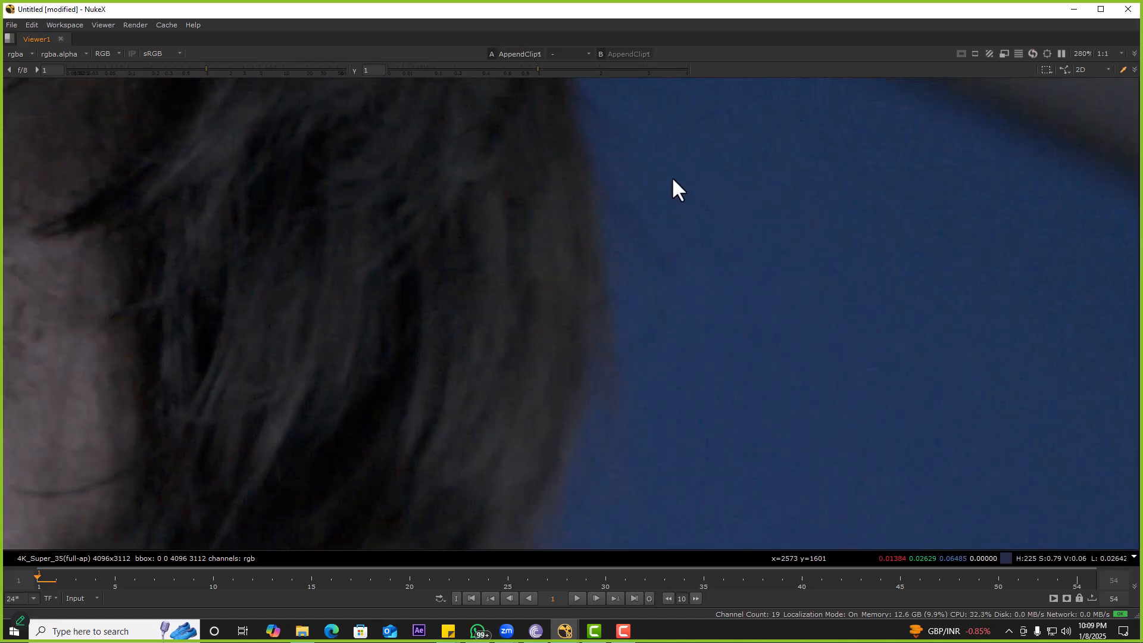
left_click_drag(725, 160, 636, 273, "ctrl+shift")
key("1")
key("2")
key("1")
scroll(612, 280, "down", 3)
scroll(612, 283, "down", 3)
key("2")
key("1")
key("2")
key("1")
key("2")
key("1")
key("2")
key("1")
key("minus")
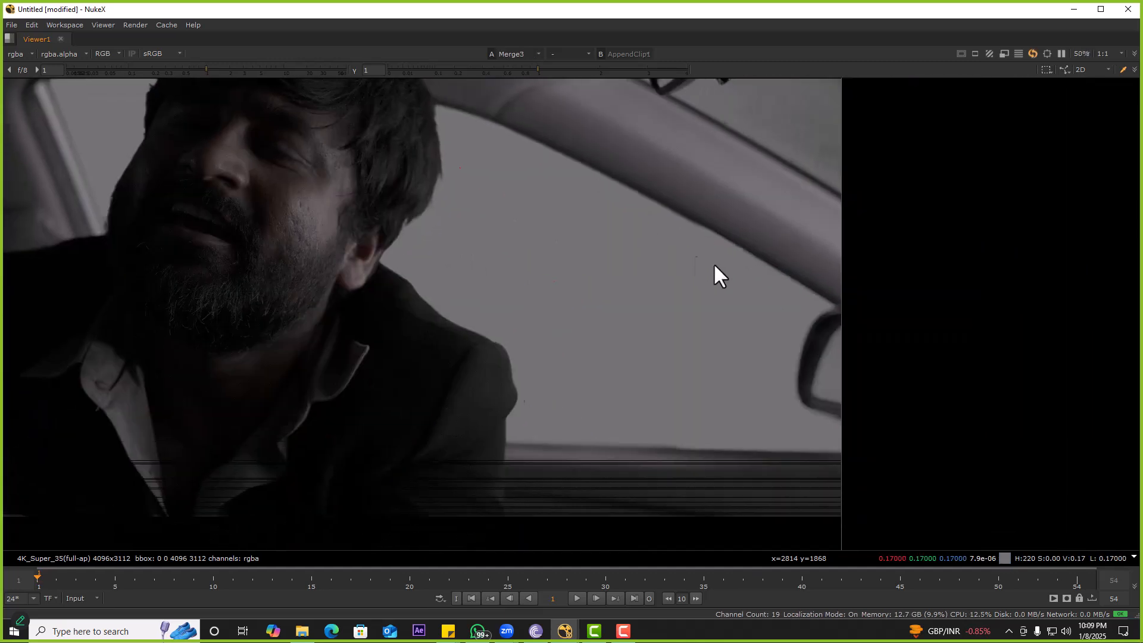
Step: Compare the side mirror's edges between the keyed Merge and the original clip
key("2")
key("1")
scroll(833, 369, "up", 8)
key("2")
key("1")
key("2")
key("1")
scroll(717, 370, "up", 2)
scroll(646, 330, "up", 2)
key("2")
key("1")
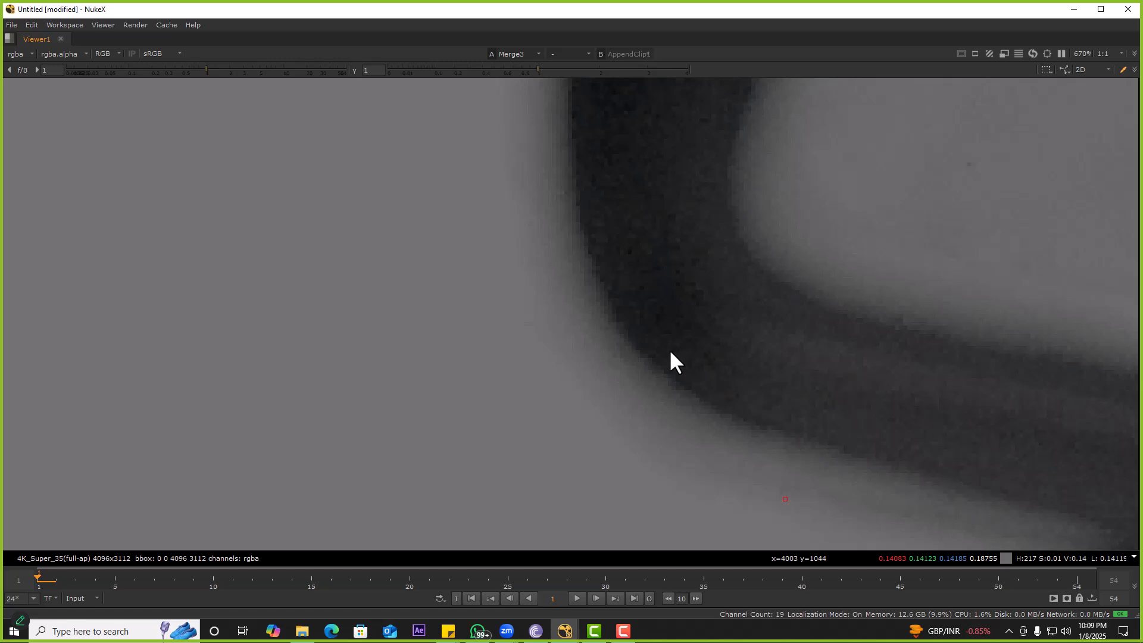
scroll(666, 356, "down", 3)
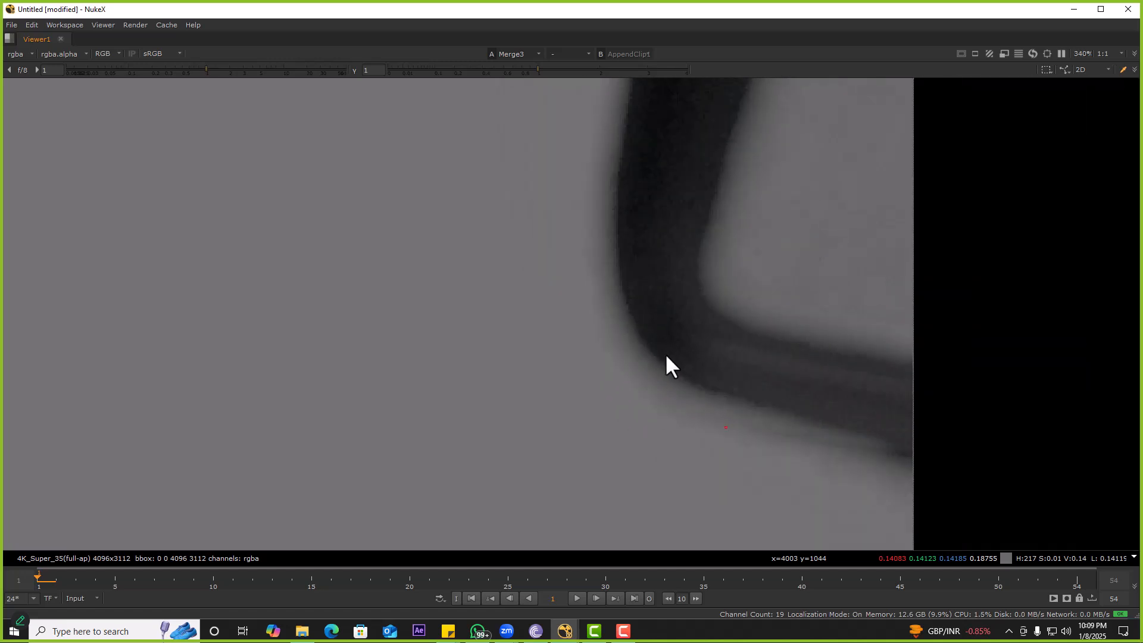
key("space")
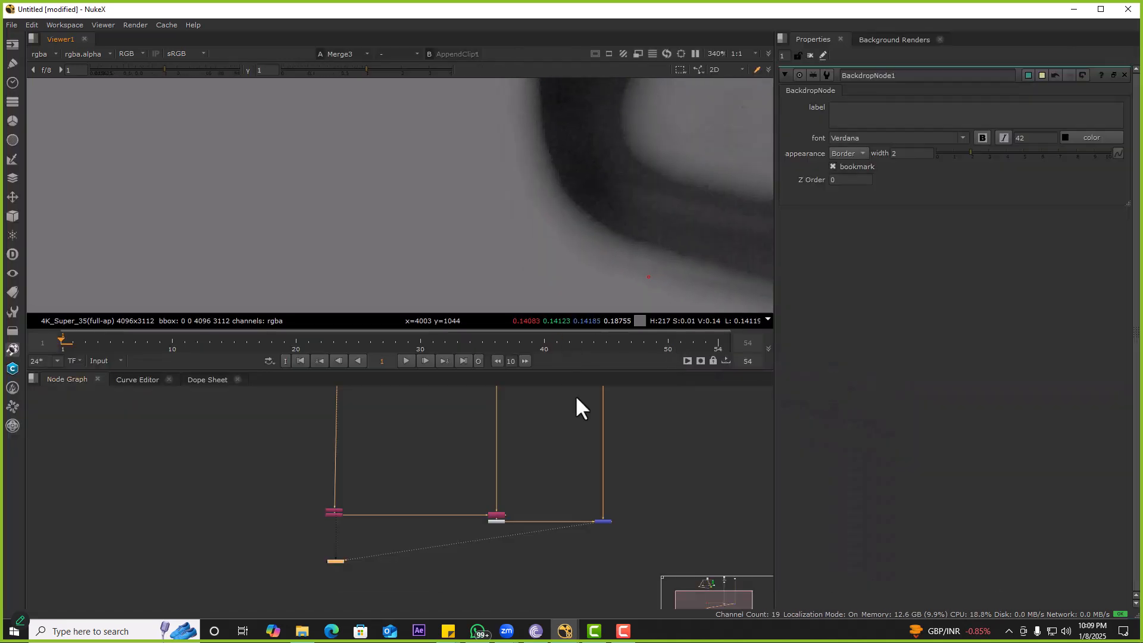
scroll(553, 196, "up", 5)
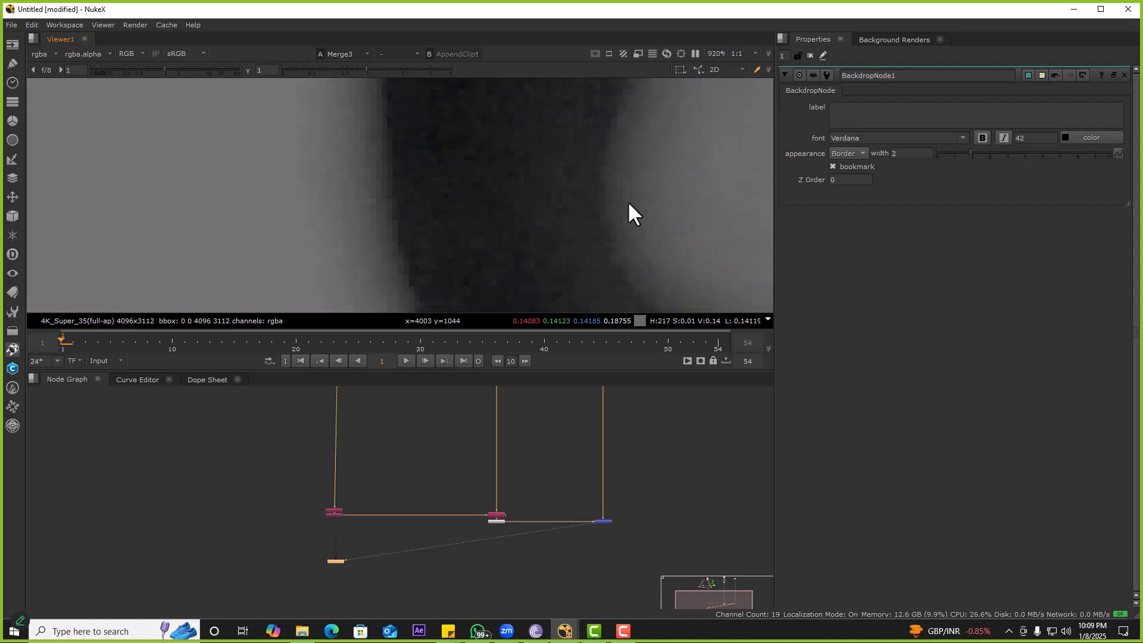
scroll(630, 199, "down", 2)
scroll(584, 225, "down", 3)
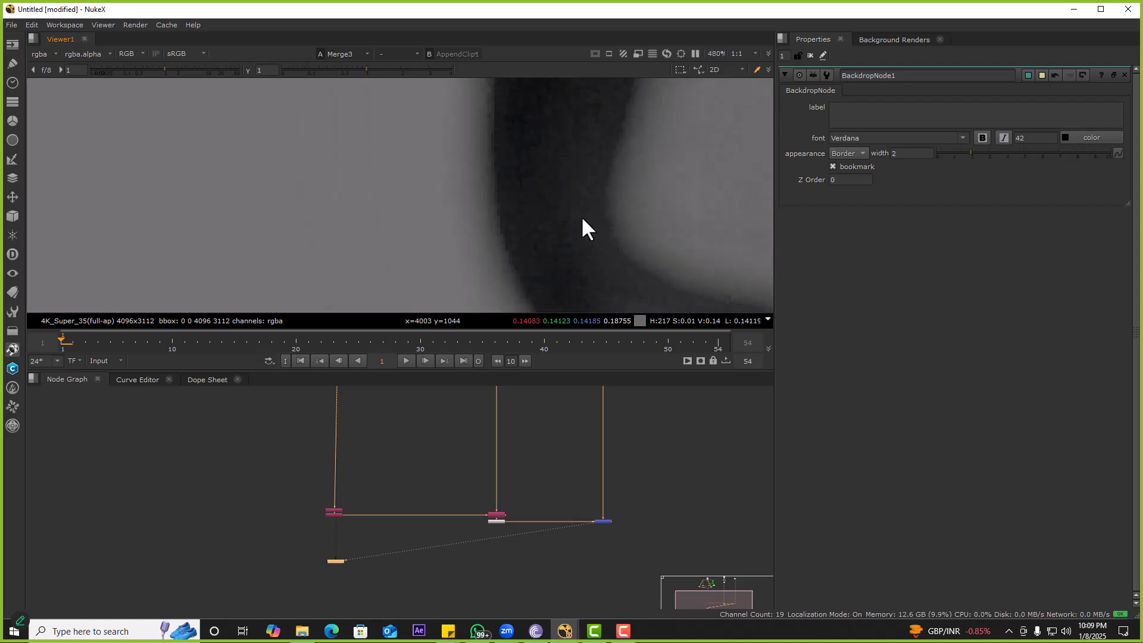
Step: Add an EdgeBlur node below Grade1 in the matte branch and toggle it to check the side mirror's edge
middle_click_drag(508, 514, 470, 554)
scroll(469, 544, "up", 2)
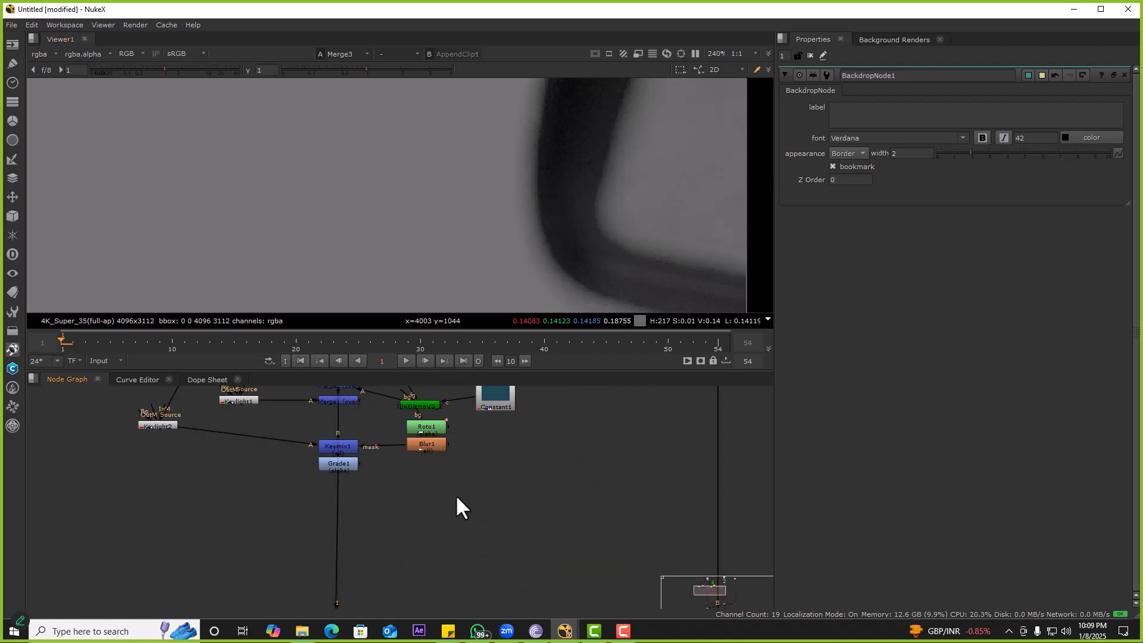
key("Tab")
type("edgeb")
key("Return")
left_click_drag(305, 558, 269, 515)
key("d")
key("d")
scroll(589, 229, "up", 6)
key("d")
key("d")
key("d")
key("d")
Step: Set the EdgeBlur size to 11 and toggle the node to check its effect on the side mirror
double_click(864, 134)
type("11")
key("Return")
scroll(625, 191, "down", 5)
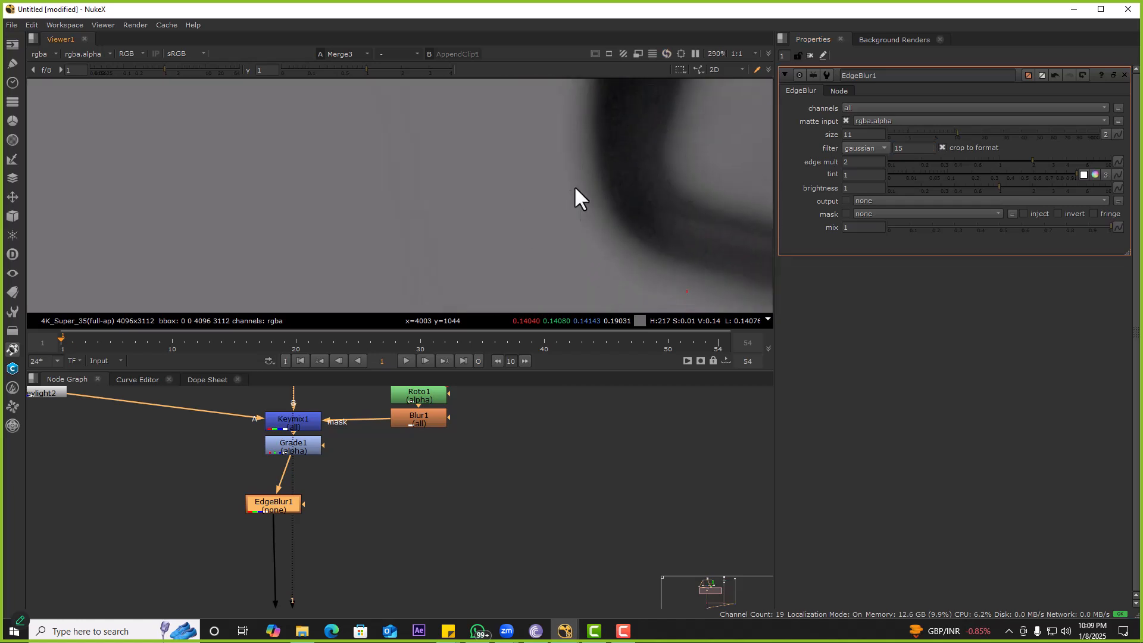
left_click(512, 484)
left_click(294, 503)
key("d")
key("d")
key("d")
key("d")
Step: Mask the EdgeBlur with a new Roto containing an ellipse drawn around the side mirror
key("o")
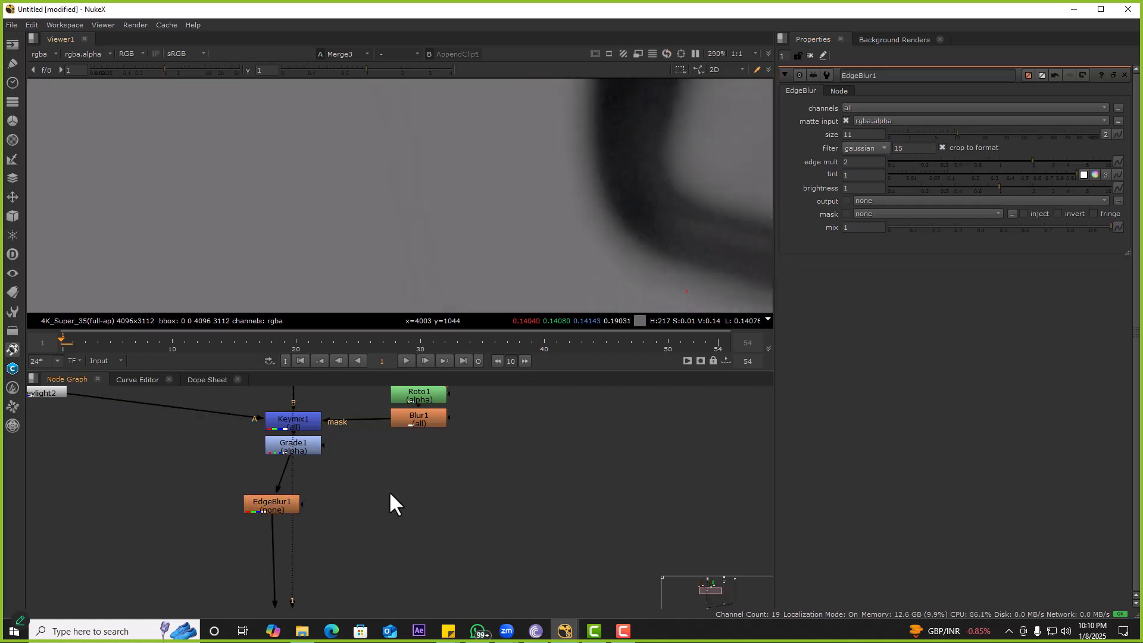
left_click_drag(391, 491, 393, 491)
scroll(333, 267, "down", 5)
right_click(42, 146)
left_click(69, 172)
left_click_drag(358, 131, 462, 231)
scroll(441, 172, "up", 3)
left_click(420, 177)
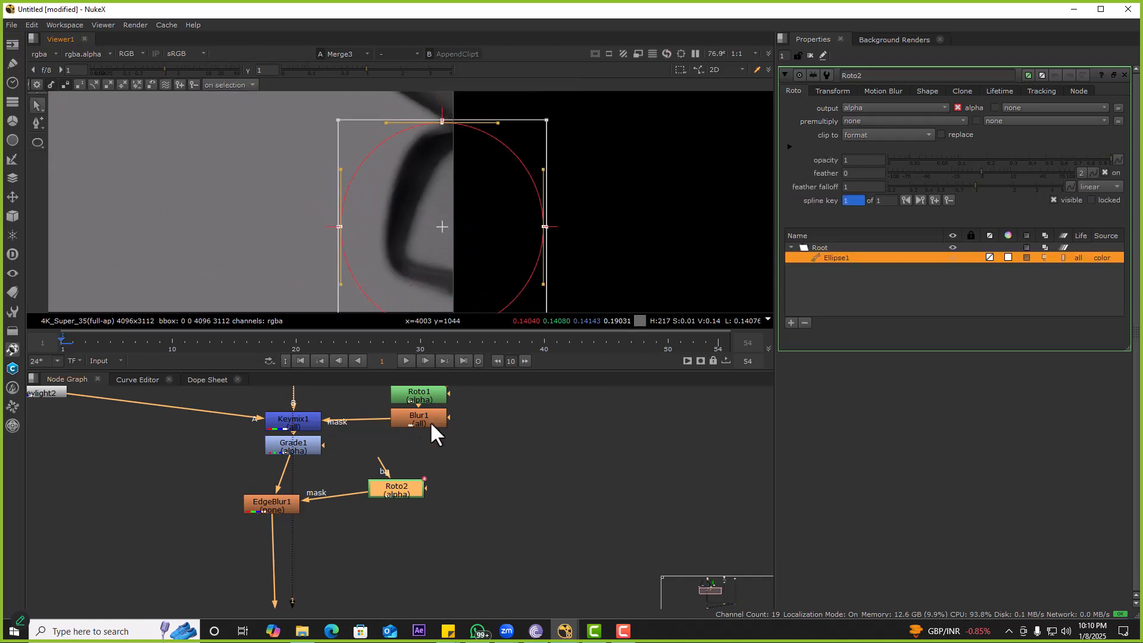
Step: Add a Blur of size 11 between the new Roto and the EdgeBlur's mask input
left_click_drag(393, 490, 437, 482)
left_click(834, 122)
type("11")
key("Return")
scroll(570, 181, "down", 2)
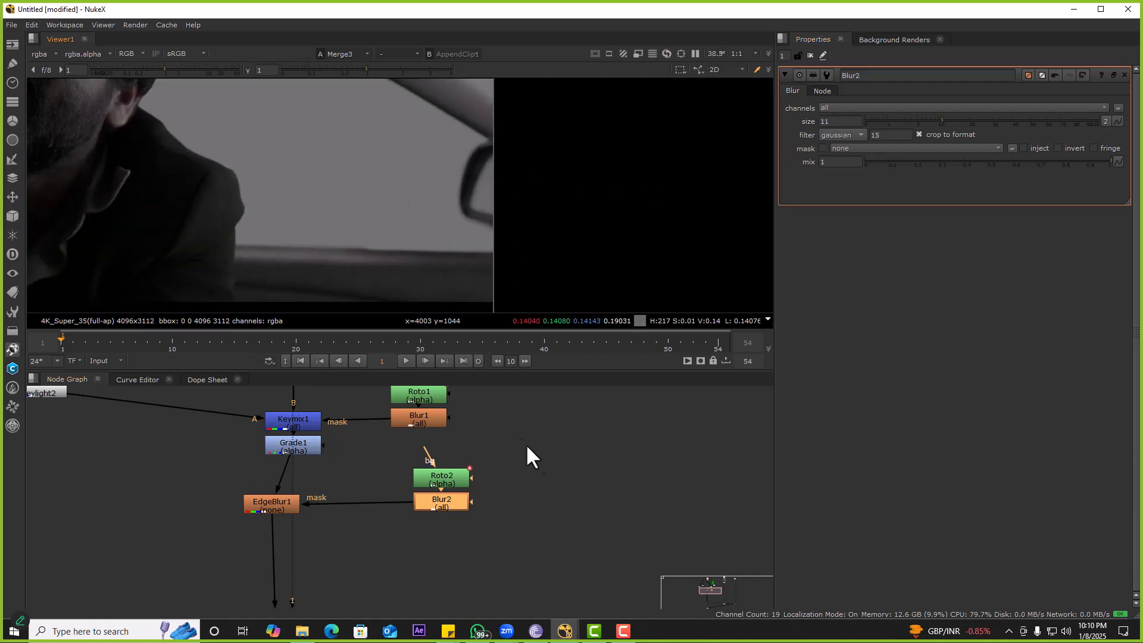
Step: Load the original AppendClip under the first Read into the second viewer input and enlarge the viewer
scroll(521, 494, "down", 7)
middle_click_drag(579, 509, 520, 502)
scroll(564, 552, "up", 3)
left_click_drag(654, 555, 564, 604)
middle_click_drag(529, 512, 544, 586)
middle_click_drag(343, 470, 410, 502)
scroll(392, 418, "up", 4)
left_click(366, 447)
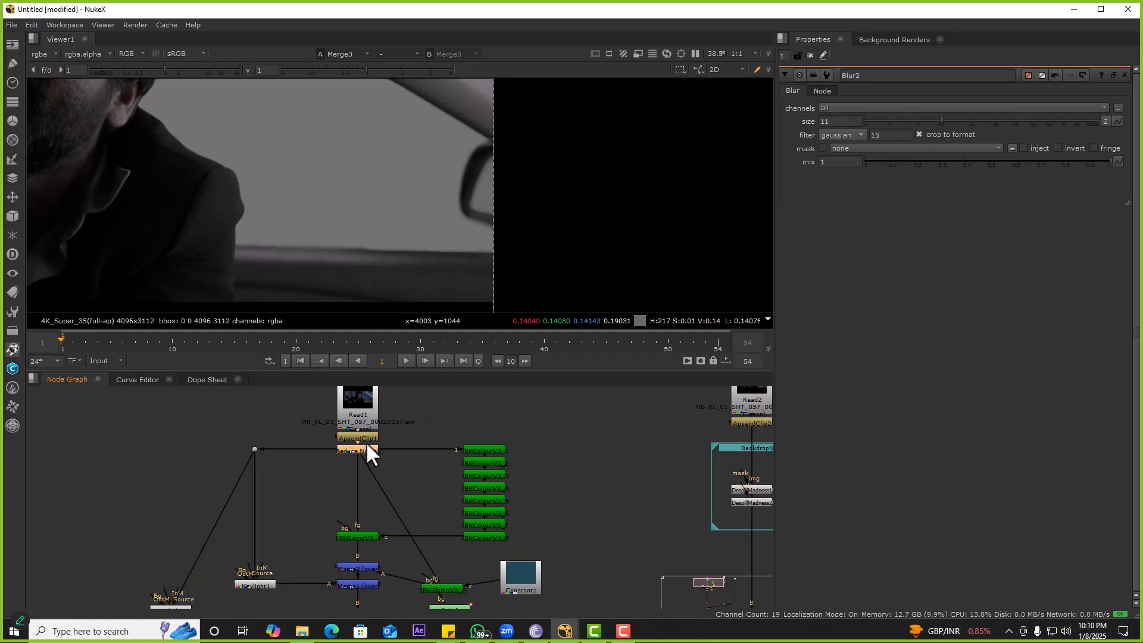
key("space")
scroll(587, 441, "up", 8)
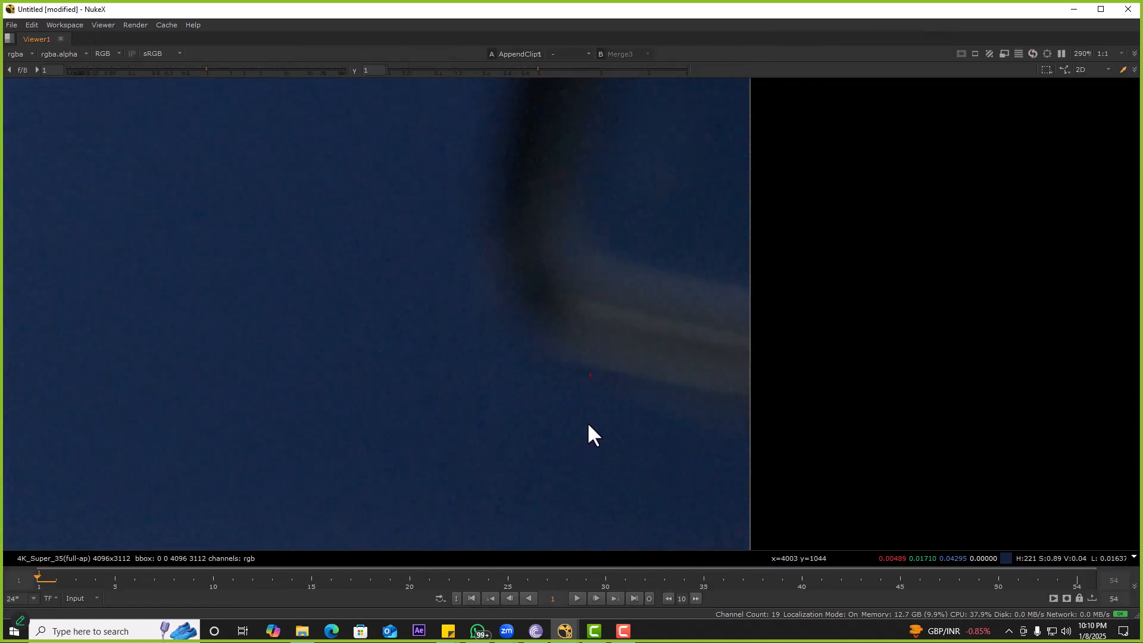
Step: Switch between the Merge and the original clip to compare the softened corner of the side mirror
scroll(573, 366, "up", 3)
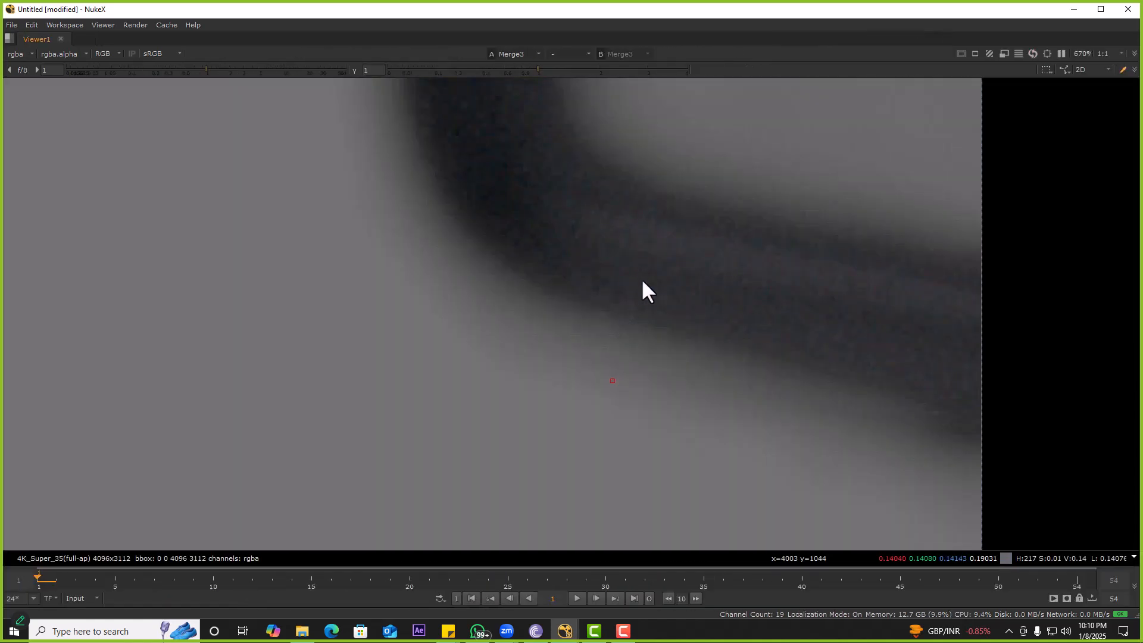
key("2")
key("1")
key("2")
left_click_drag(573, 306, 539, 347, "ctrl+shift")
key("1")
key("2")
key("1")
scroll(539, 353, "down", 4)
key("2")
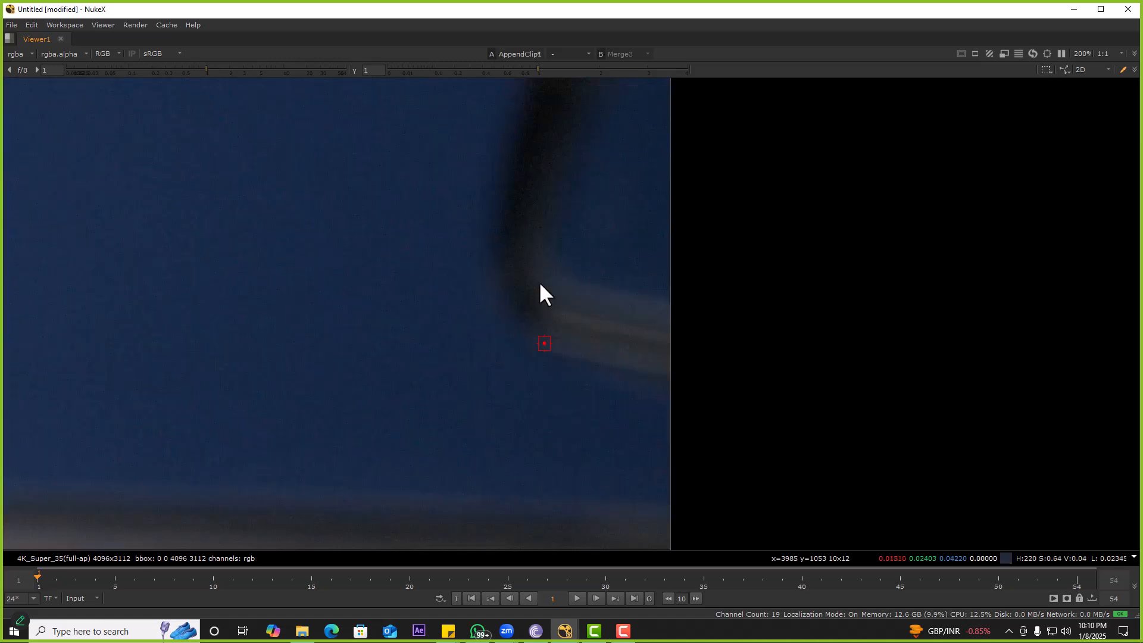
key("1")
key("2")
Step: Compare the car door's upper edge beside the man's shoulder in both viewer inputs and sample its colour
scroll(553, 336, "down", 3)
middle_click_drag(459, 313, 814, 349)
key("1")
key("2")
middle_click_drag(433, 362, 623, 341)
key("1")
scroll(691, 441, "up", 5)
key("2")
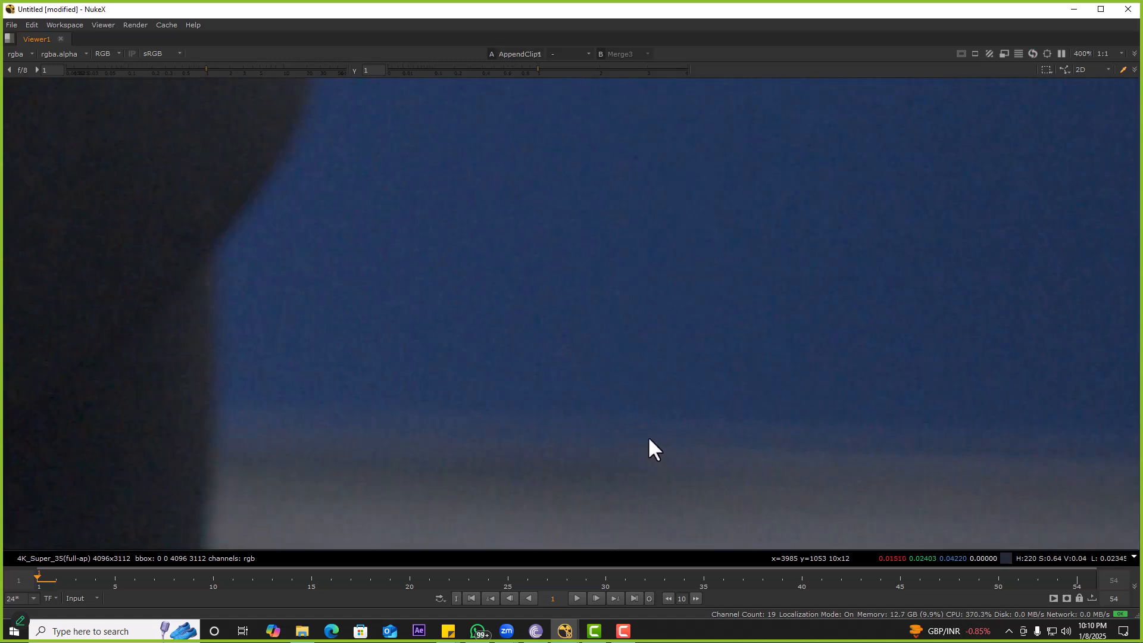
left_click_drag(620, 419, 771, 560, "ctrl+shift")
middle_click_drag(677, 394, 636, 306)
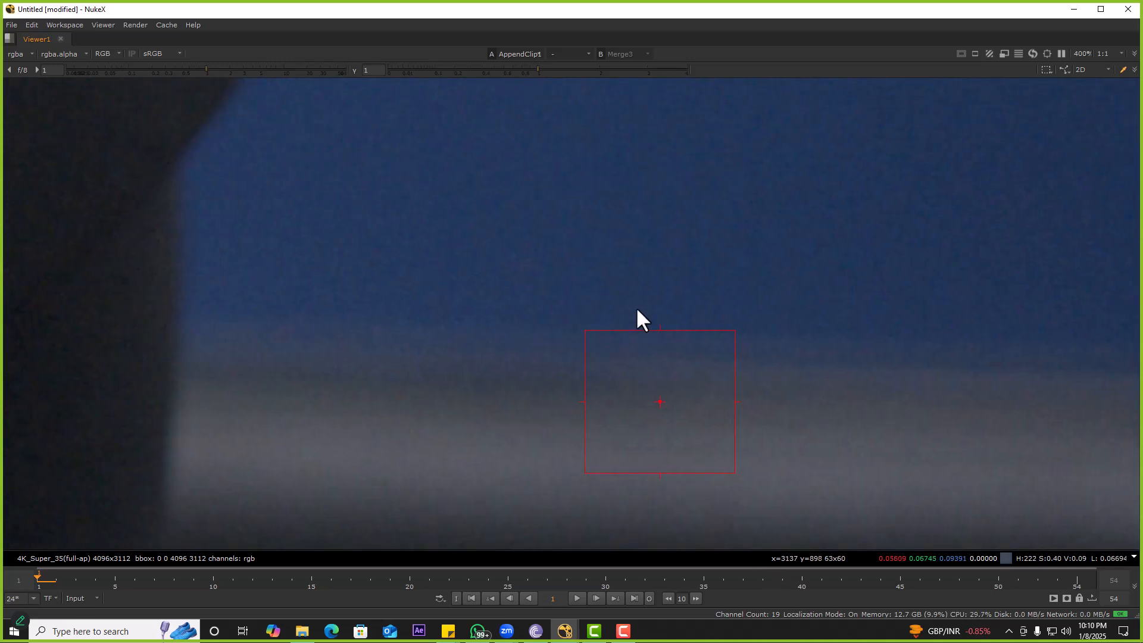
key("1")
key("2")
Step: Compare the full frame and the foreground man's chin edge between the Merge and the original clip
key("f")
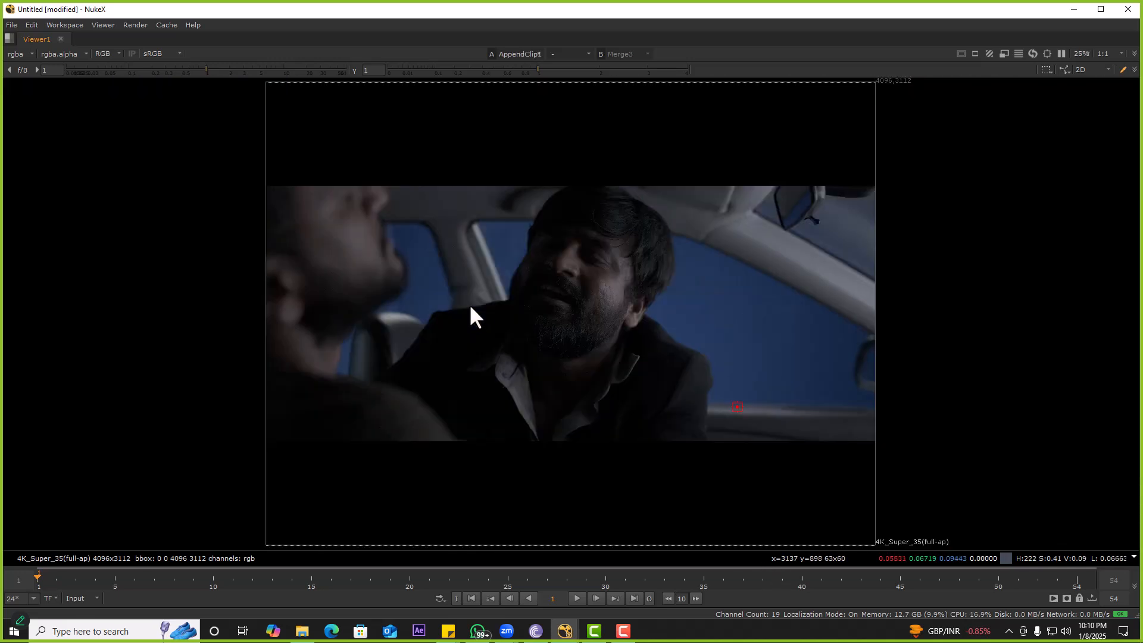
key("1")
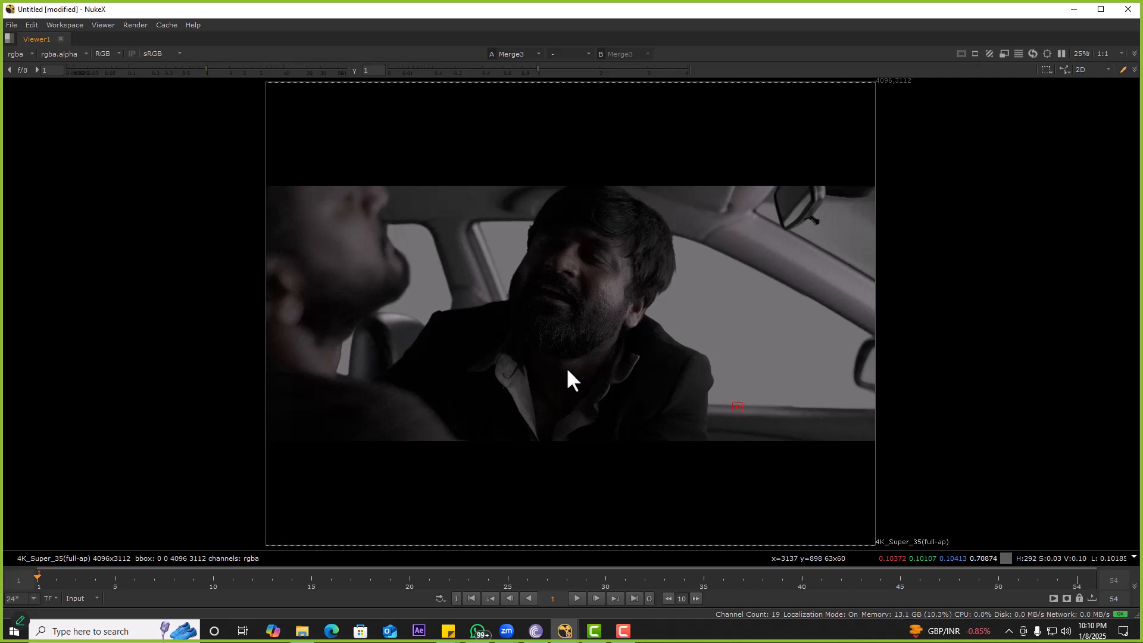
scroll(434, 288, "up", 10)
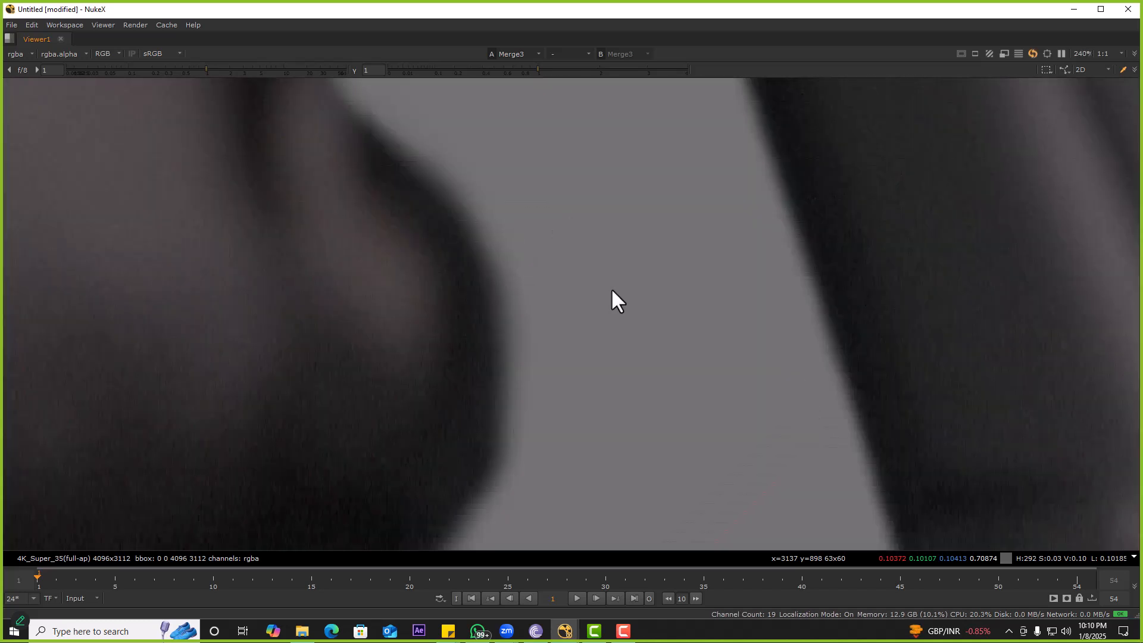
left_click_drag(601, 217, 727, 337)
key("2")
key("1")
key("2")
key("1")
key("2")
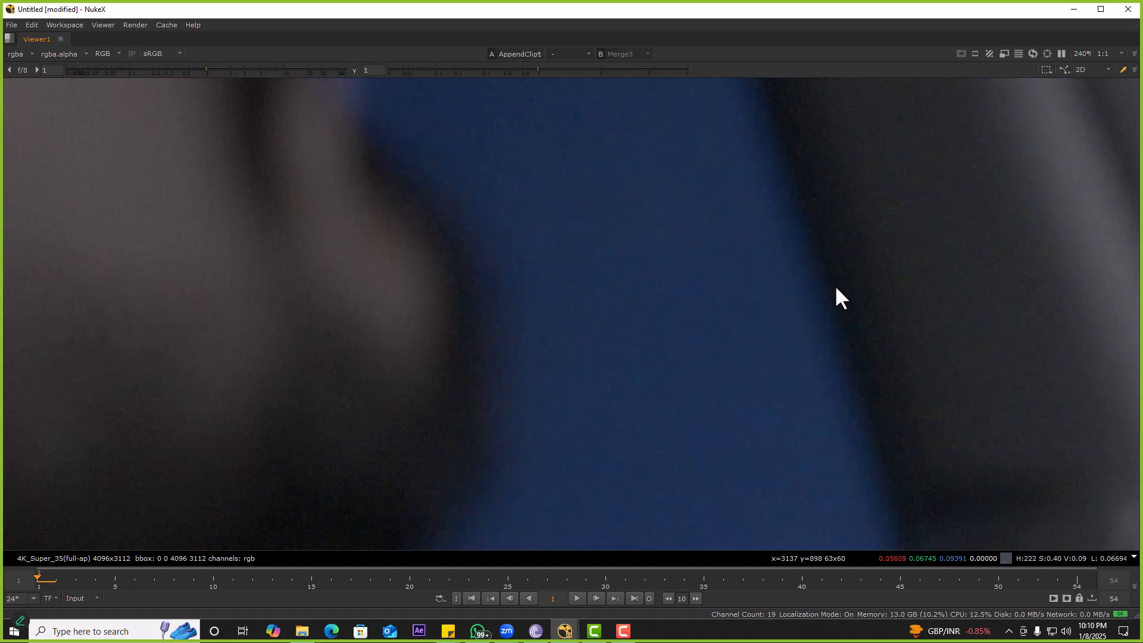
Step: Sample pixels along the car pillar's dark edge and compare their colour values between the Merge and the original clip
scroll(833, 288, "up", 2)
left_click(822, 274, "ctrl")
left_click_drag(821, 265, 685, 356, "ctrl+shift")
left_click(801, 224, "ctrl")
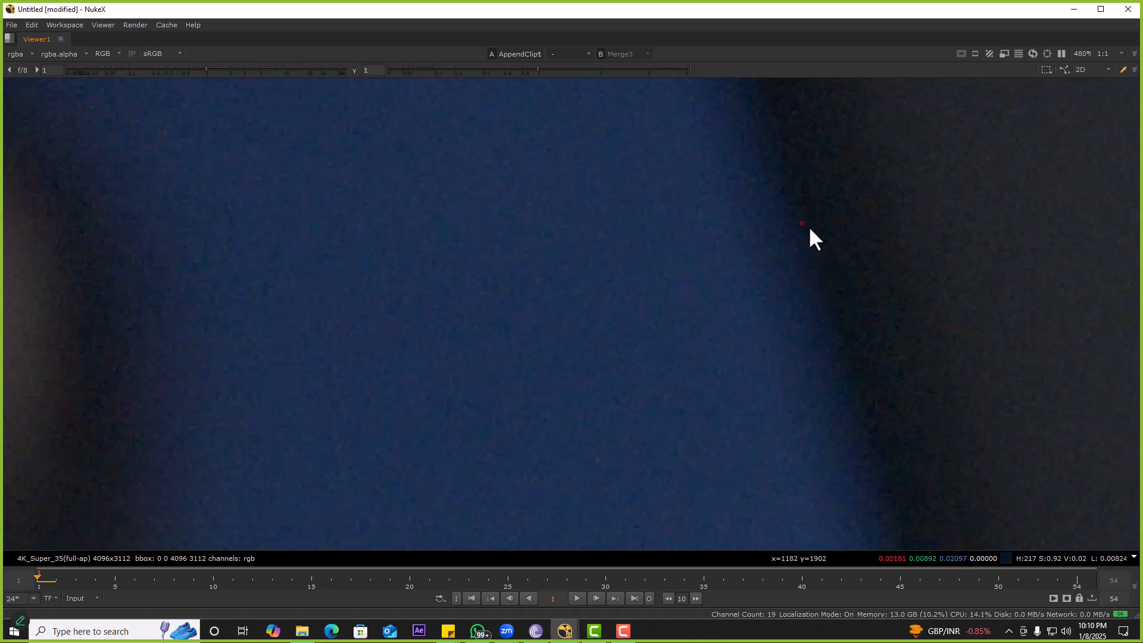
key("1")
left_click(788, 227, "ctrl")
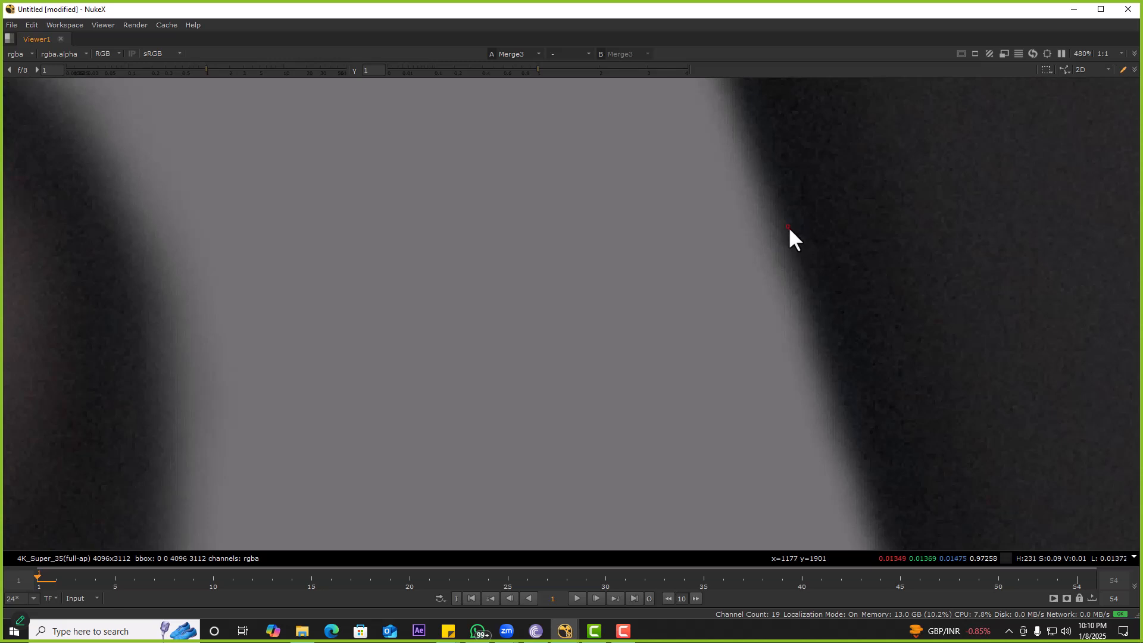
left_click(802, 221, "ctrl")
key("1")
key("2")
key("1")
key("2")
key("1")
key("2")
key("1")
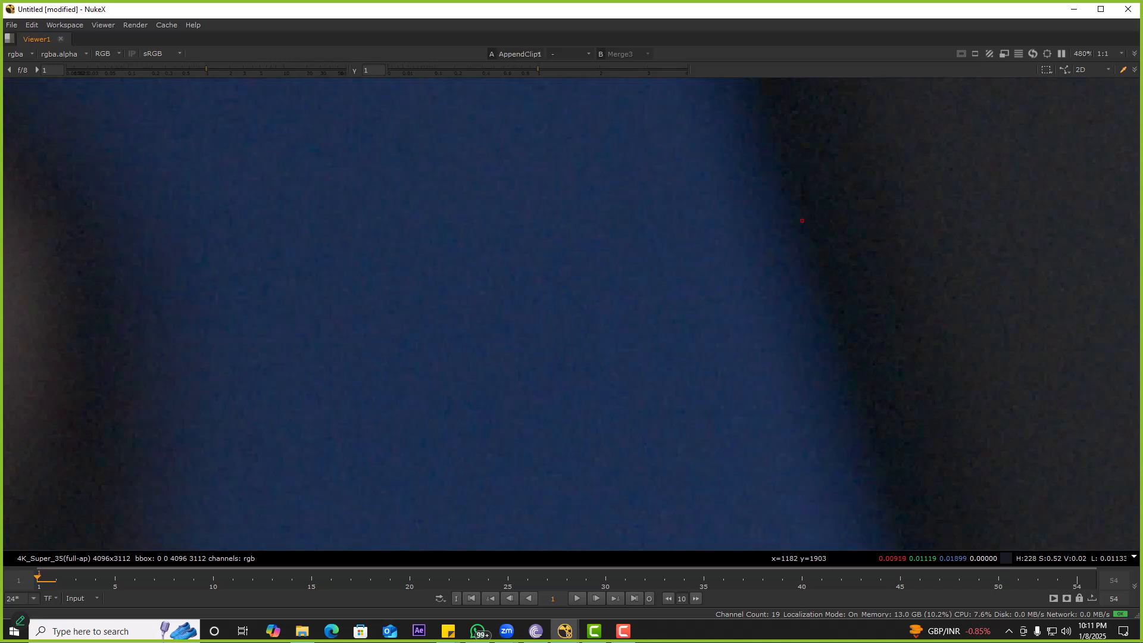
key("alt+Tab")
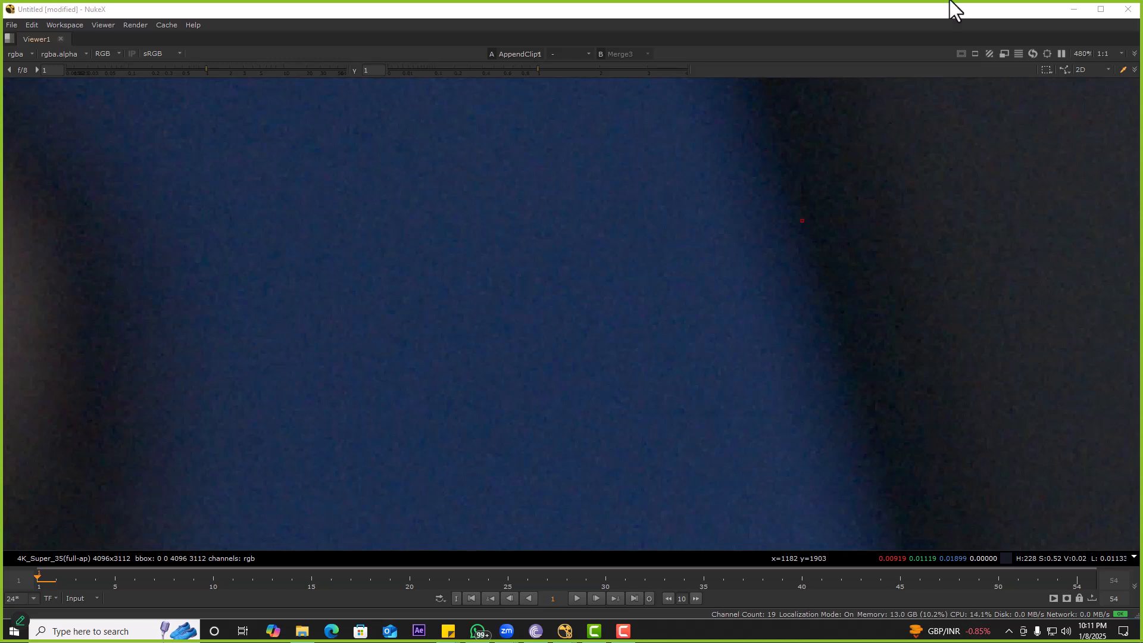
left_click(303, 266)
Step: Check the full-frame Merge and compare the foreground man's face edge with the original clip
key("f")
key("a")
key("a")
key("1")
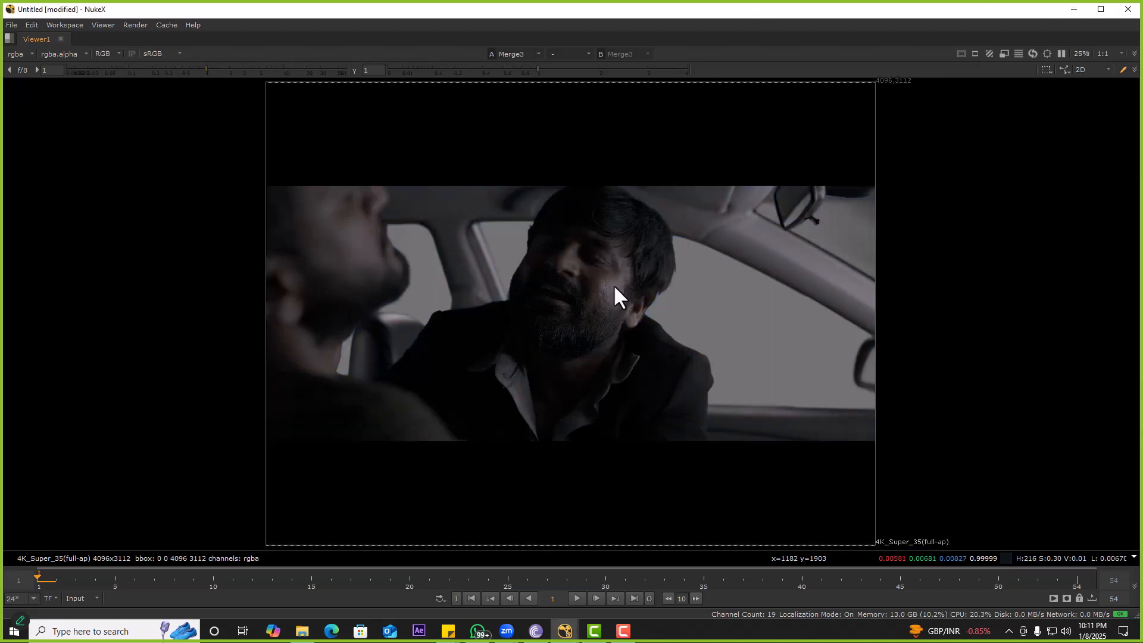
scroll(411, 267, "up", 5)
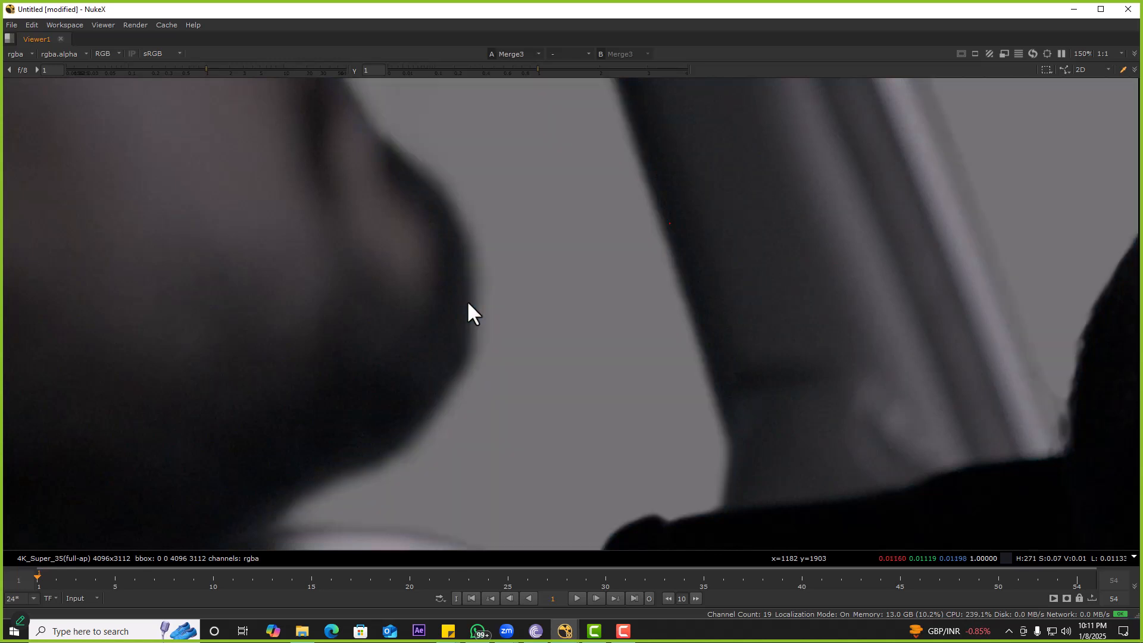
key("2")
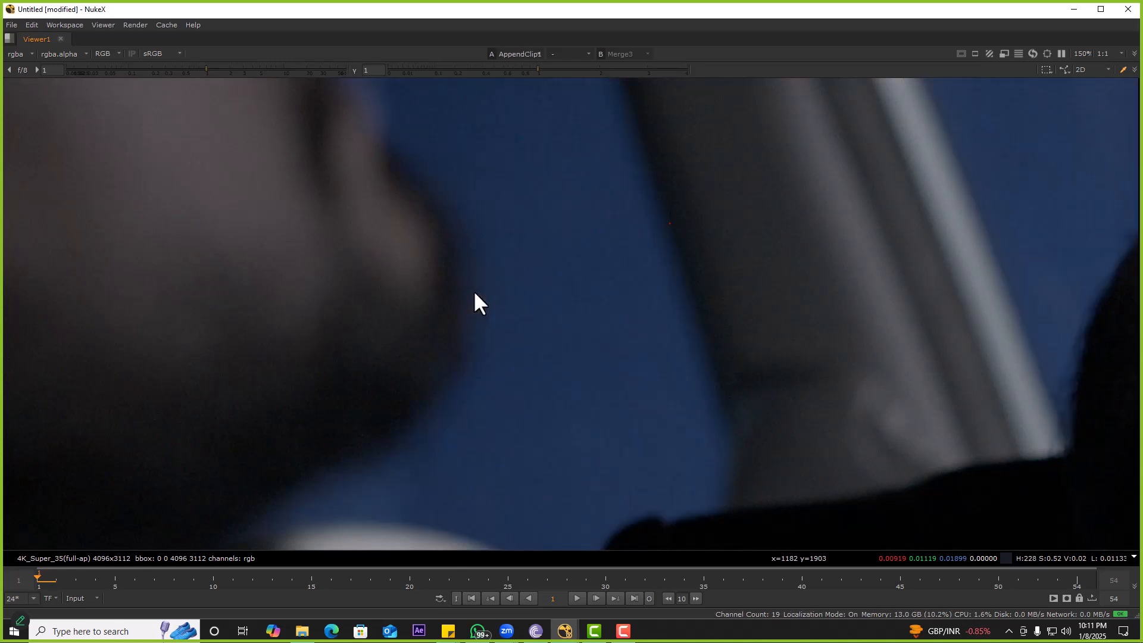
Step: Open the properties of the grey Constant feeding the Merge's background and fit the whole image in the viewer
key("space")
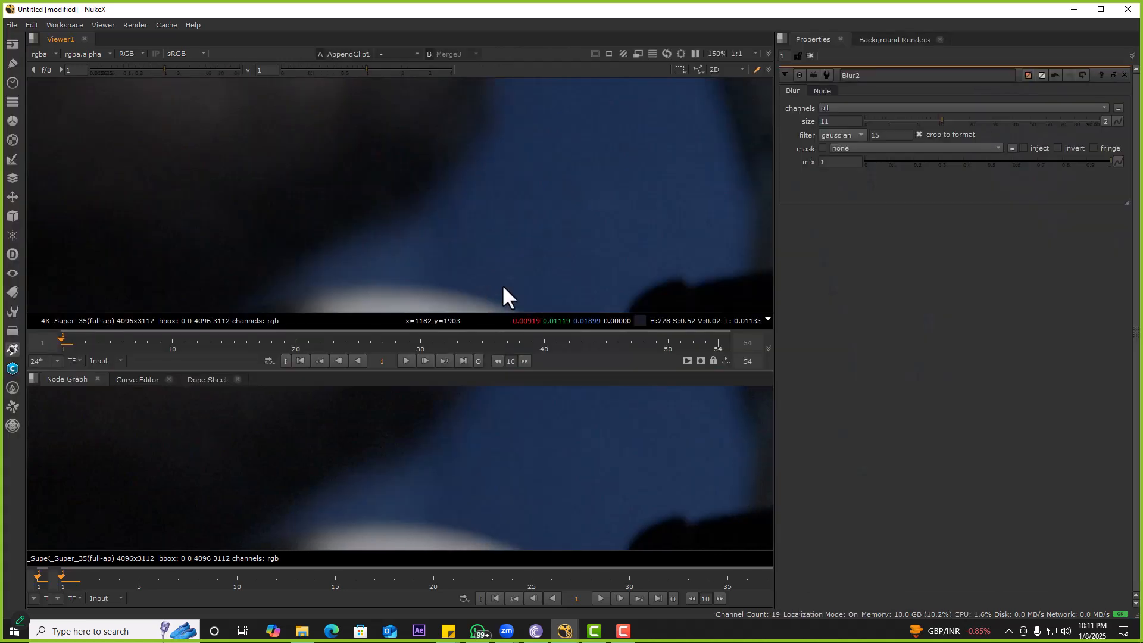
scroll(630, 478, "up", 10)
double_click(628, 473)
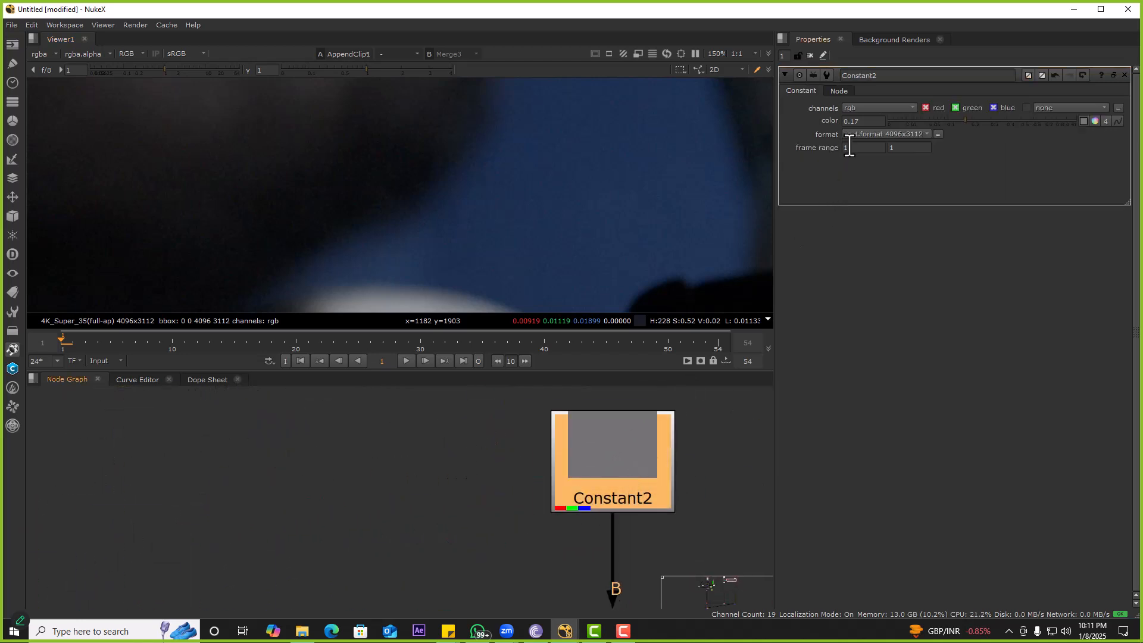
key("f")
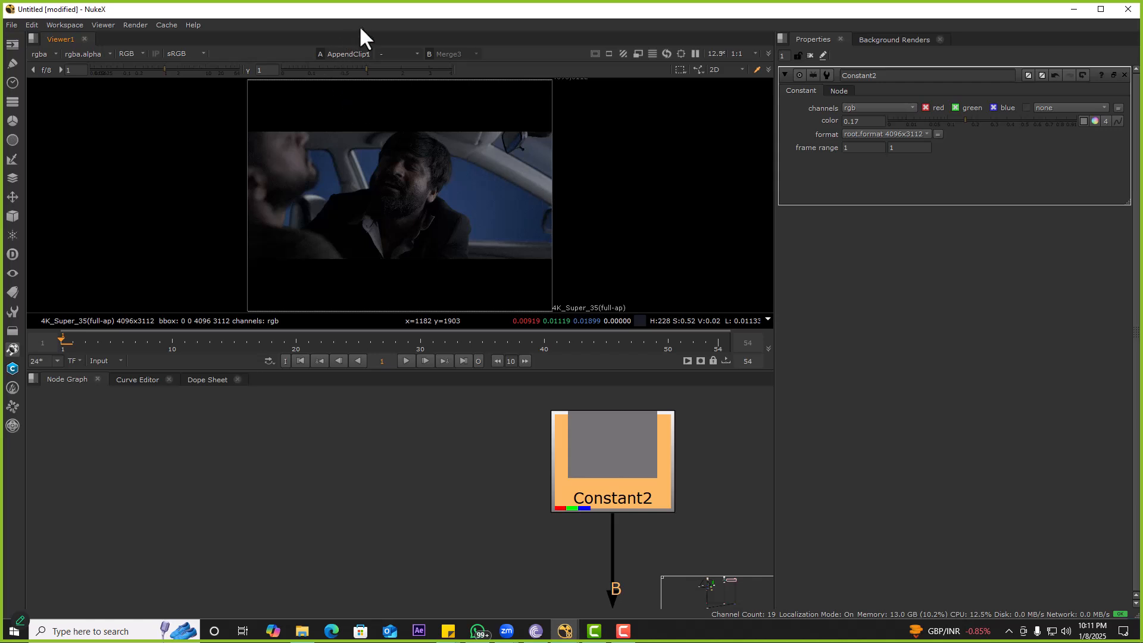